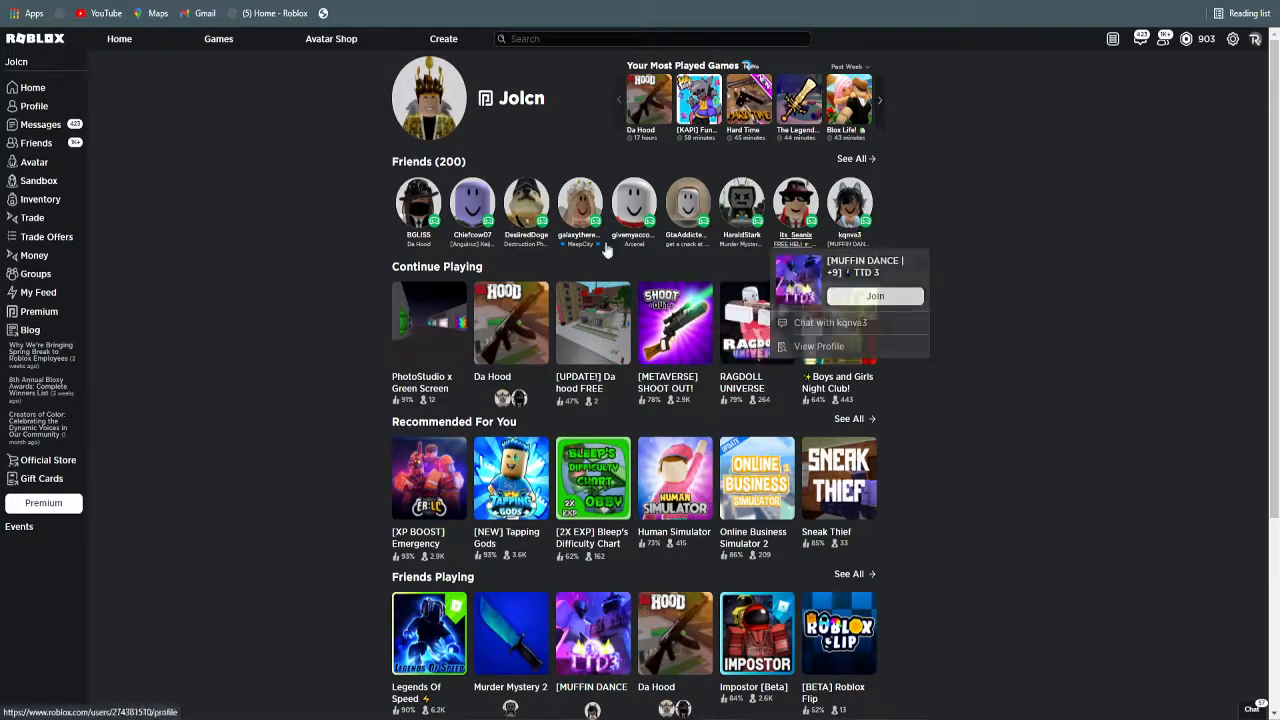
Open the PhotoStudio x Green Screen game page from the Continue Playing games
left_click(400, 343)
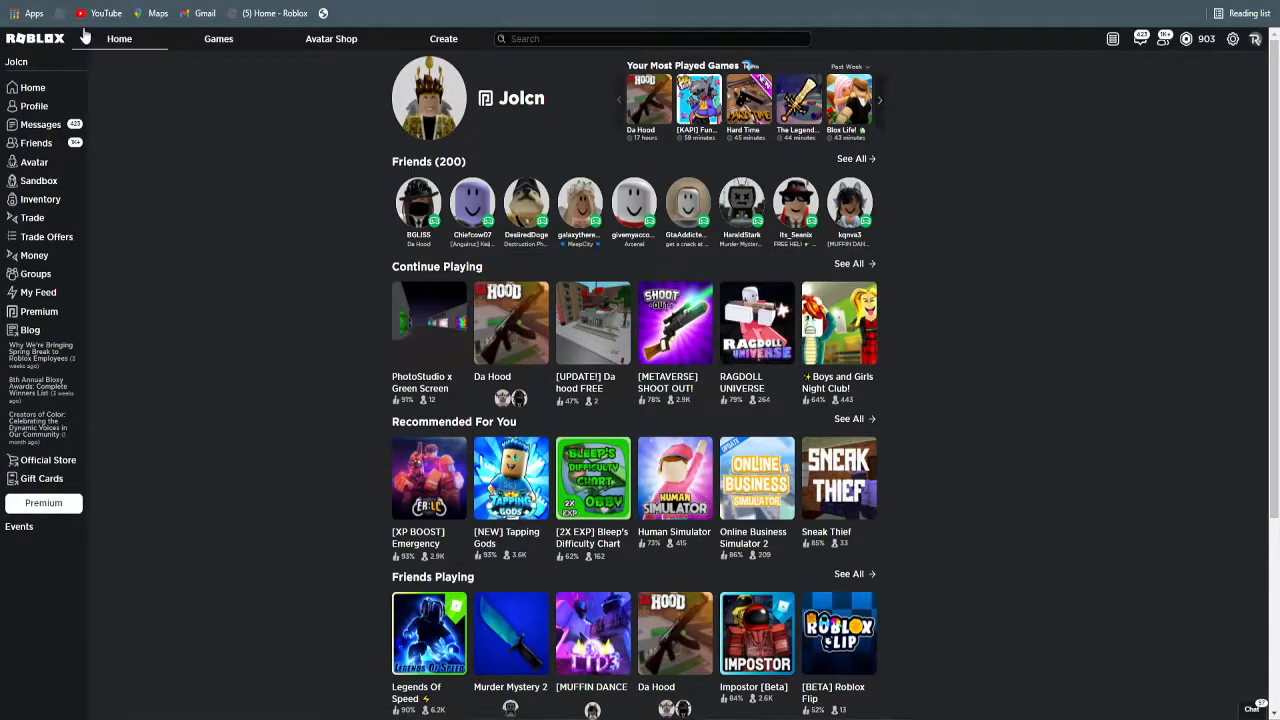
left_click_drag(728, 72, 862, 89)
left_click(850, 87)
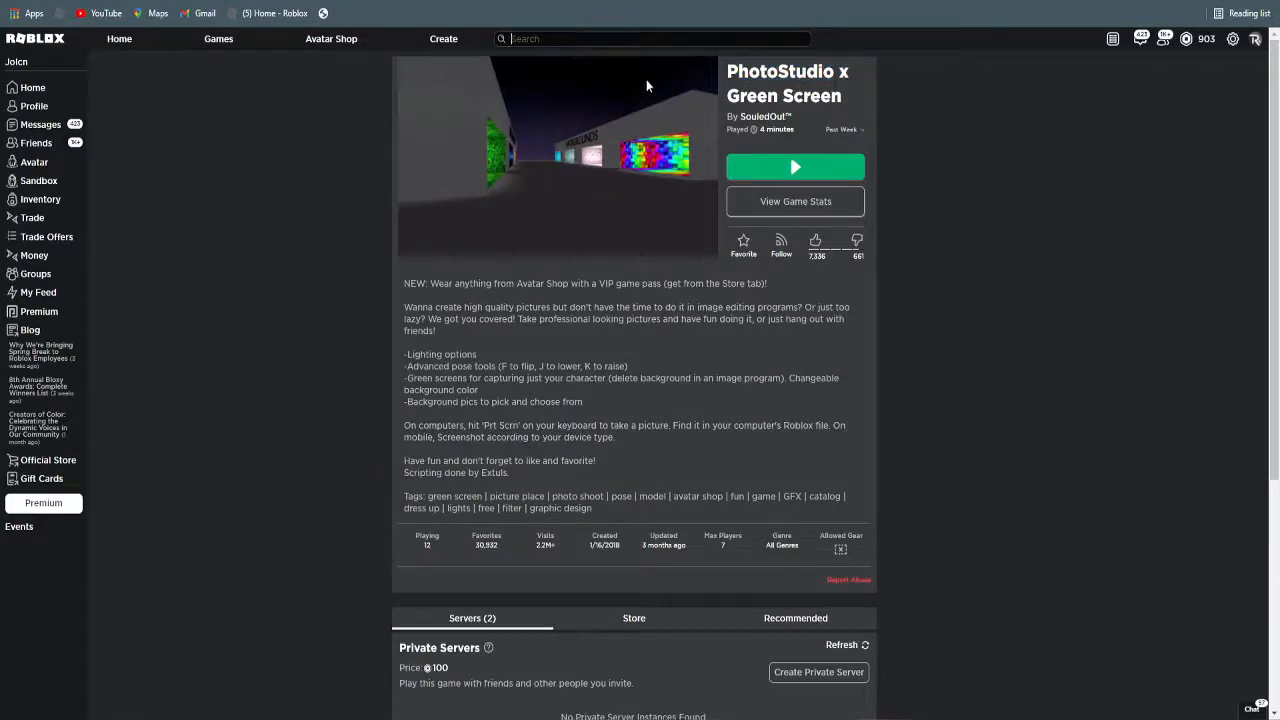
Search Roblox games for "thumbnail"
type("thum")
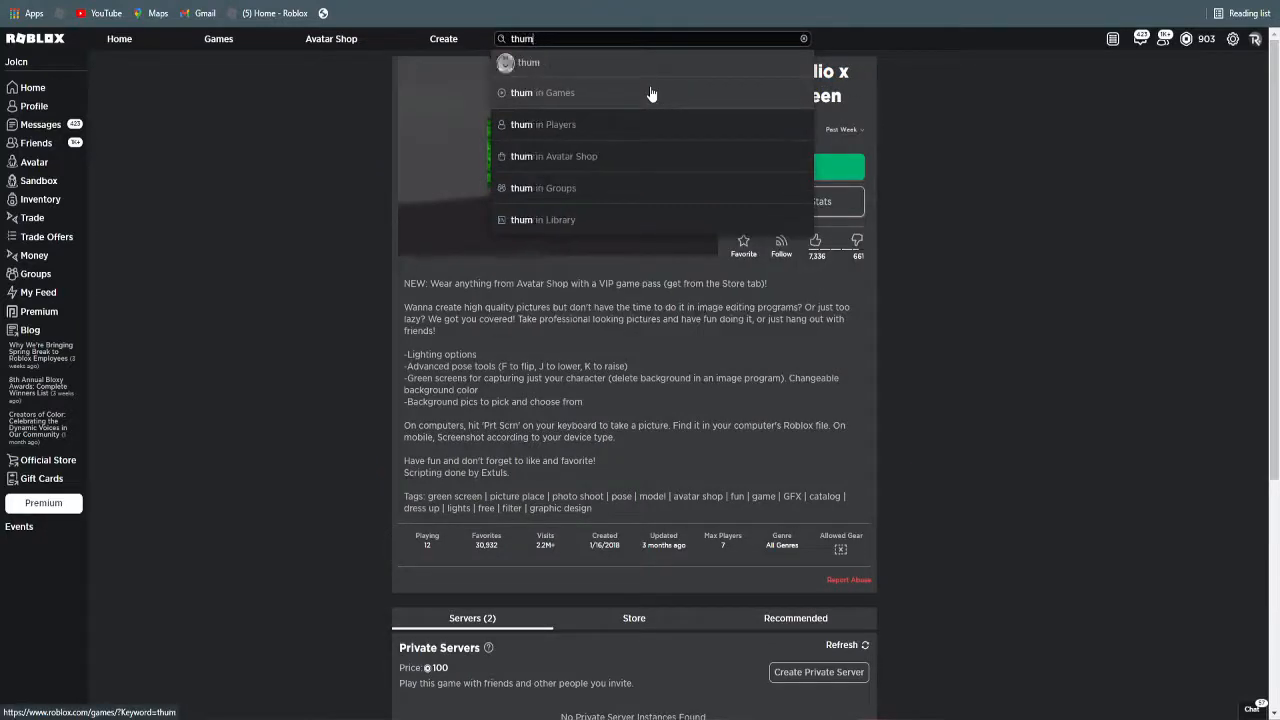
type("bnail")
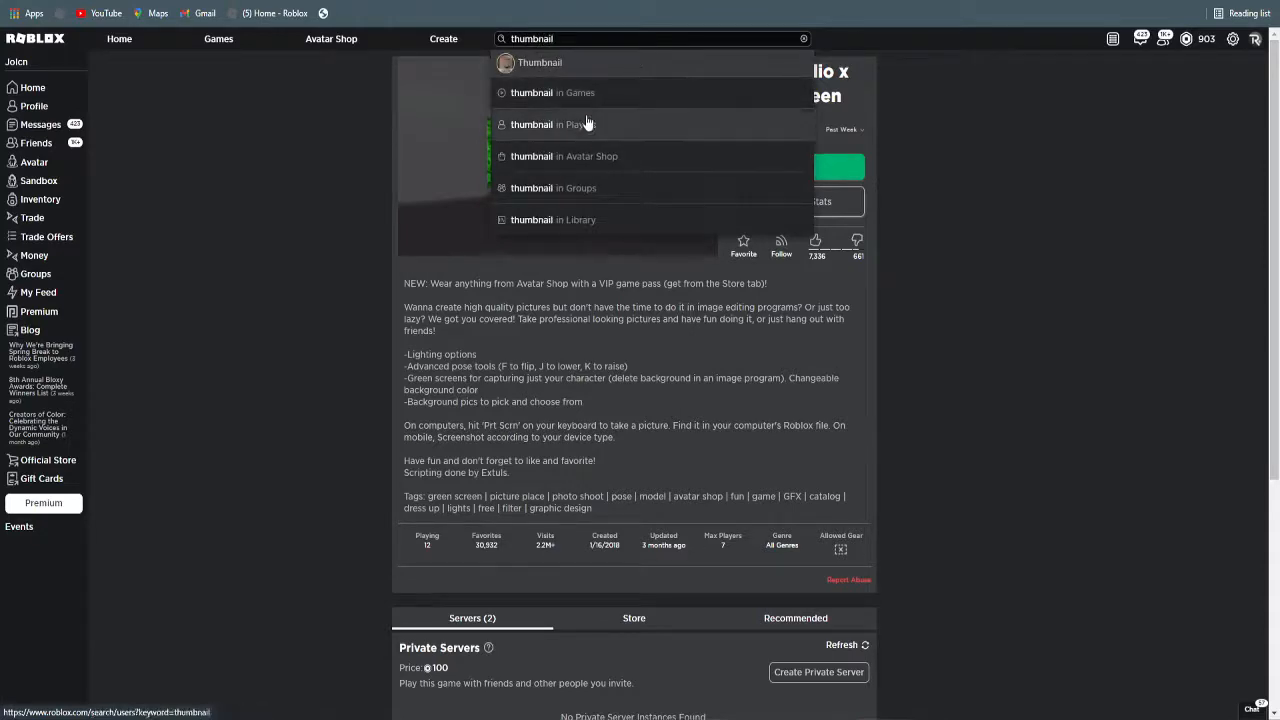
left_click(587, 124)
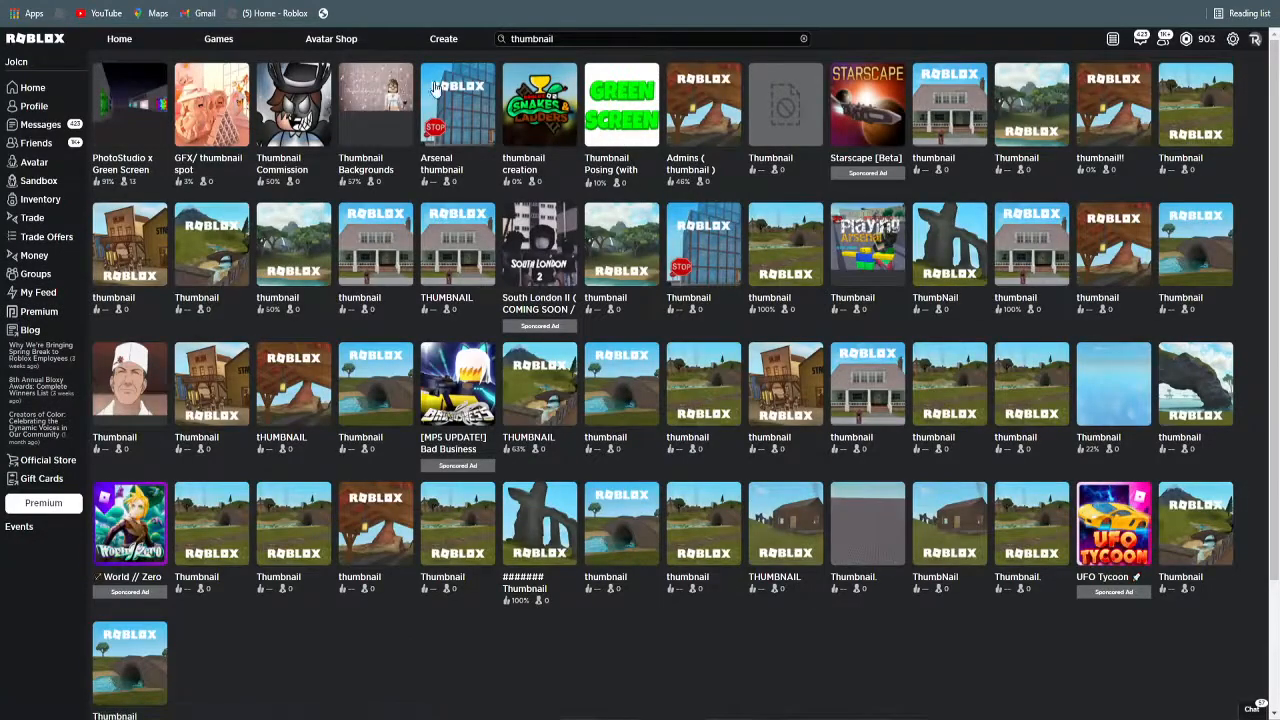
Open PhotoStudio x Green Screen from the search results and launch the game
left_click(136, 140)
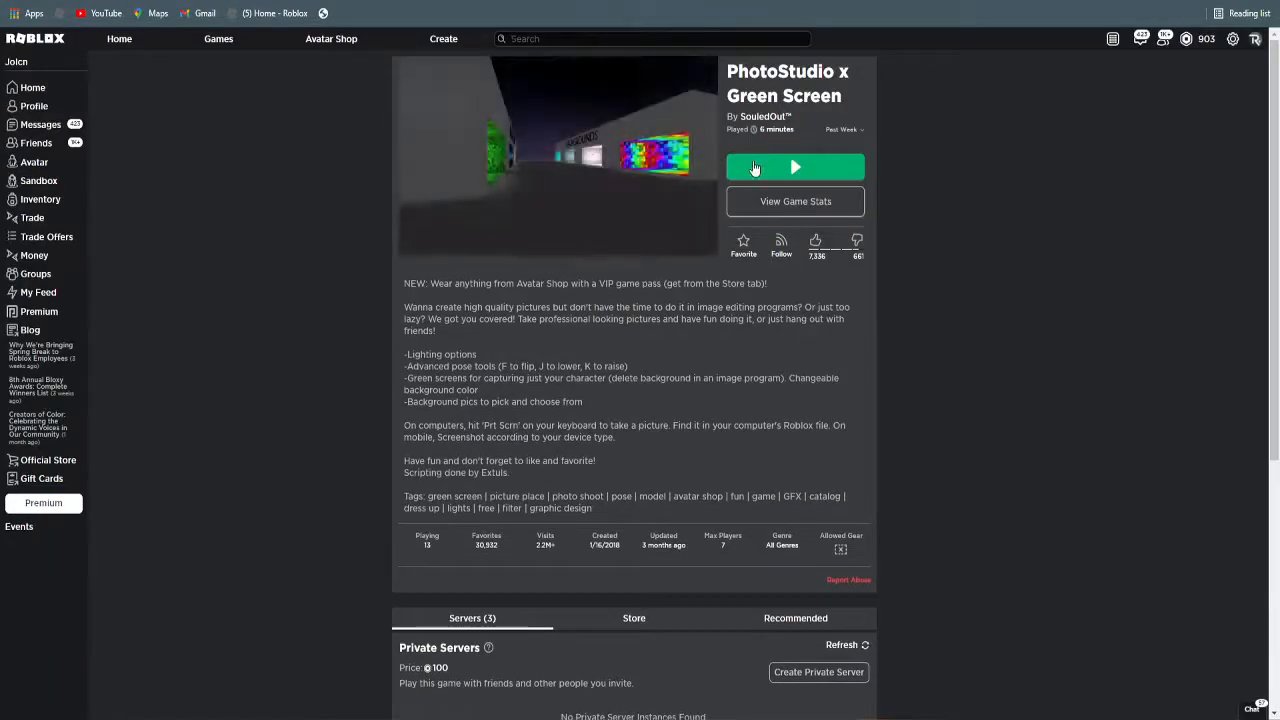
left_click(768, 168)
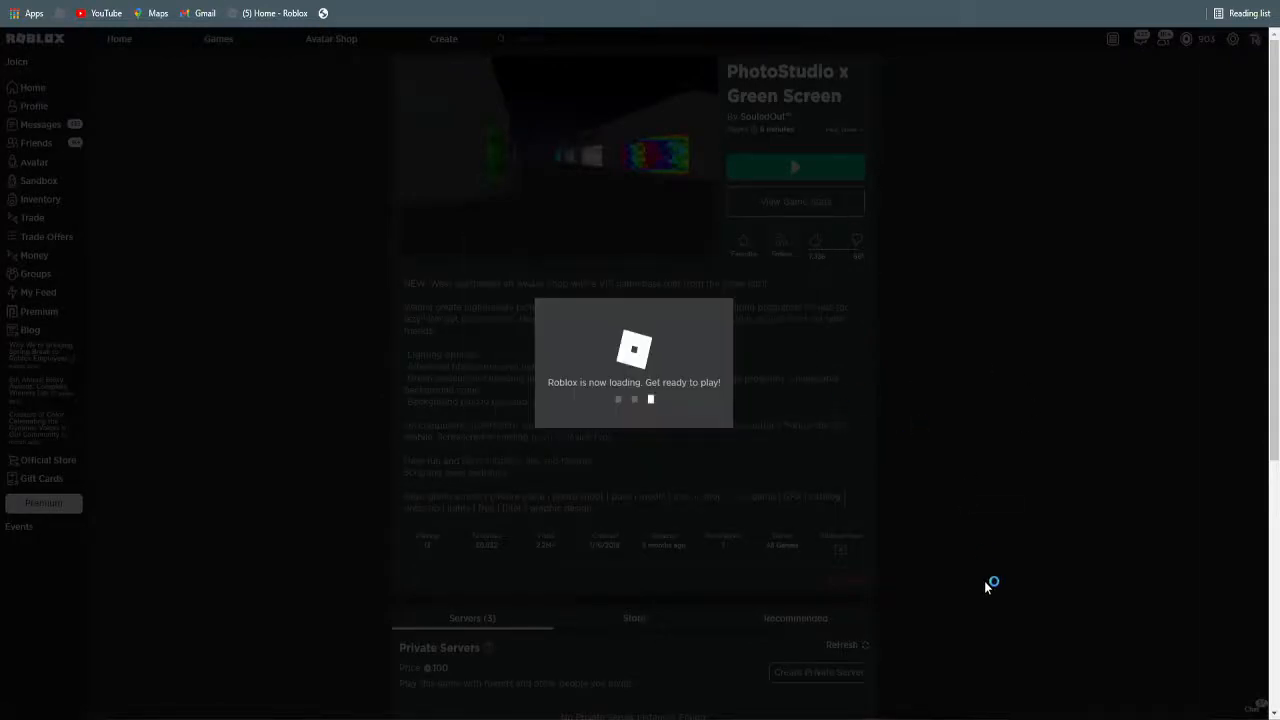
key("alt+Left")
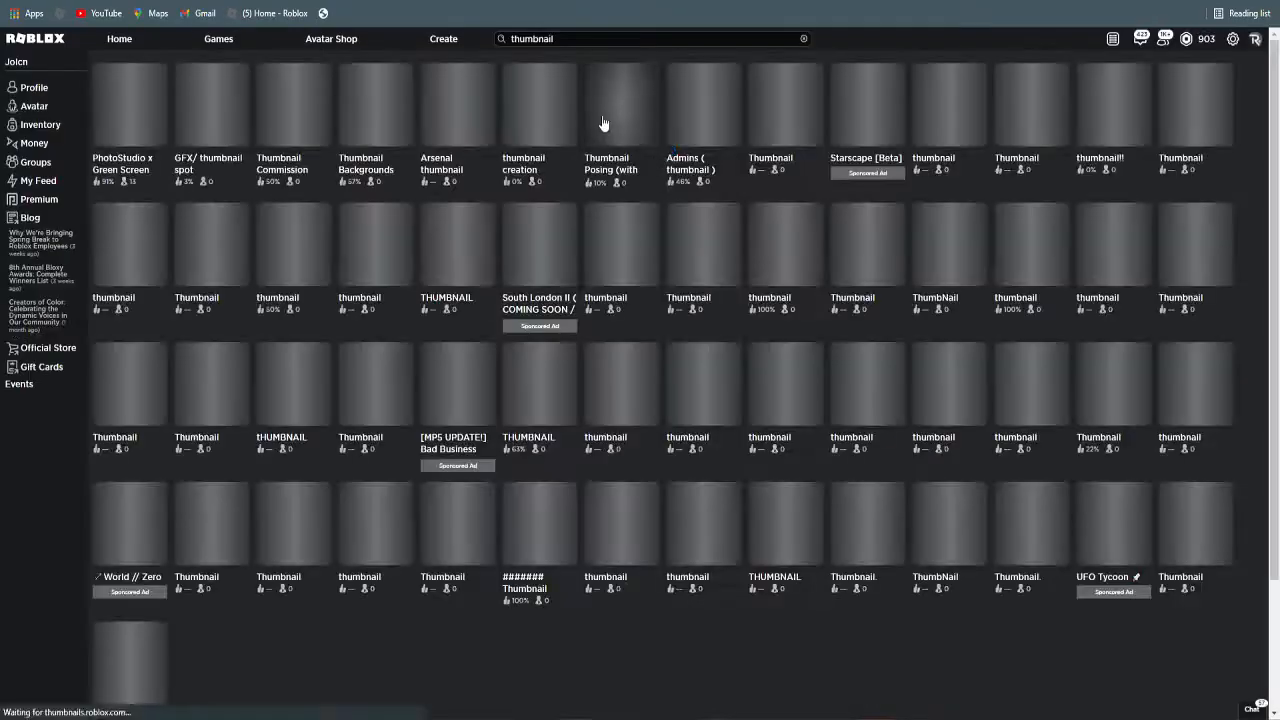
key("alt+Right")
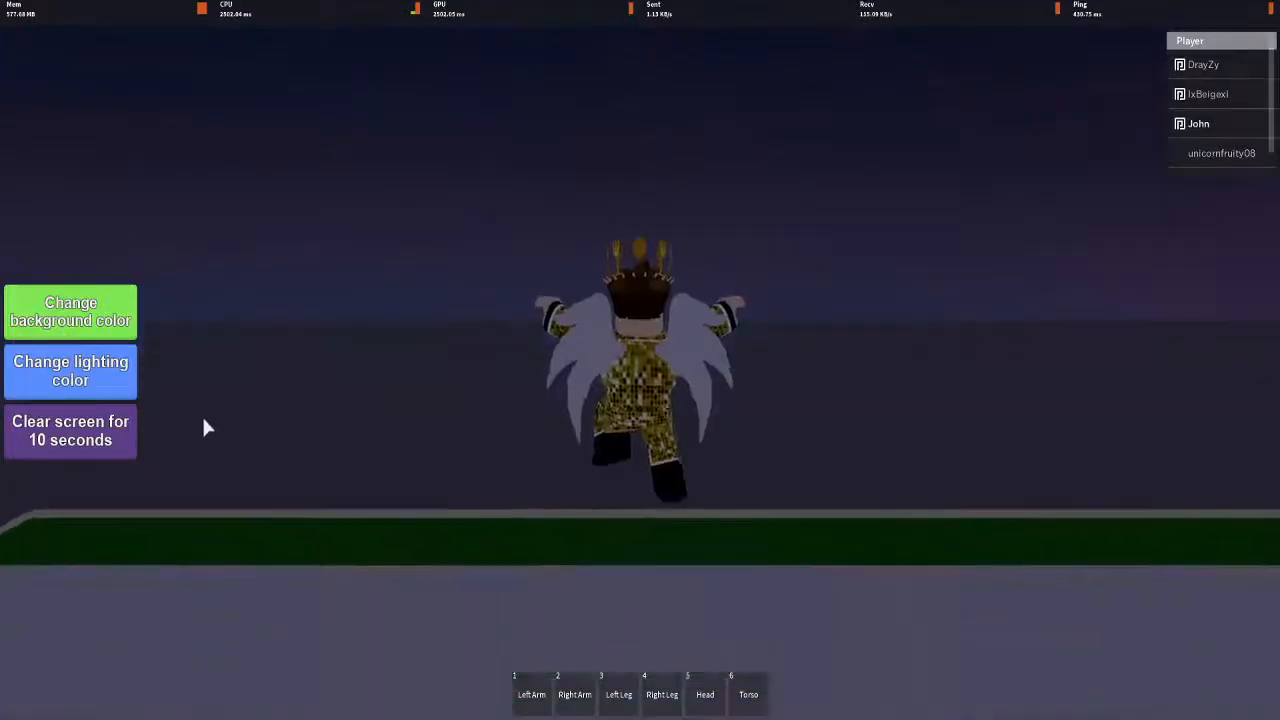
Raise the in-game graphics quality to the maximum and resume the game
right_click(561, 443)
key("Escape")
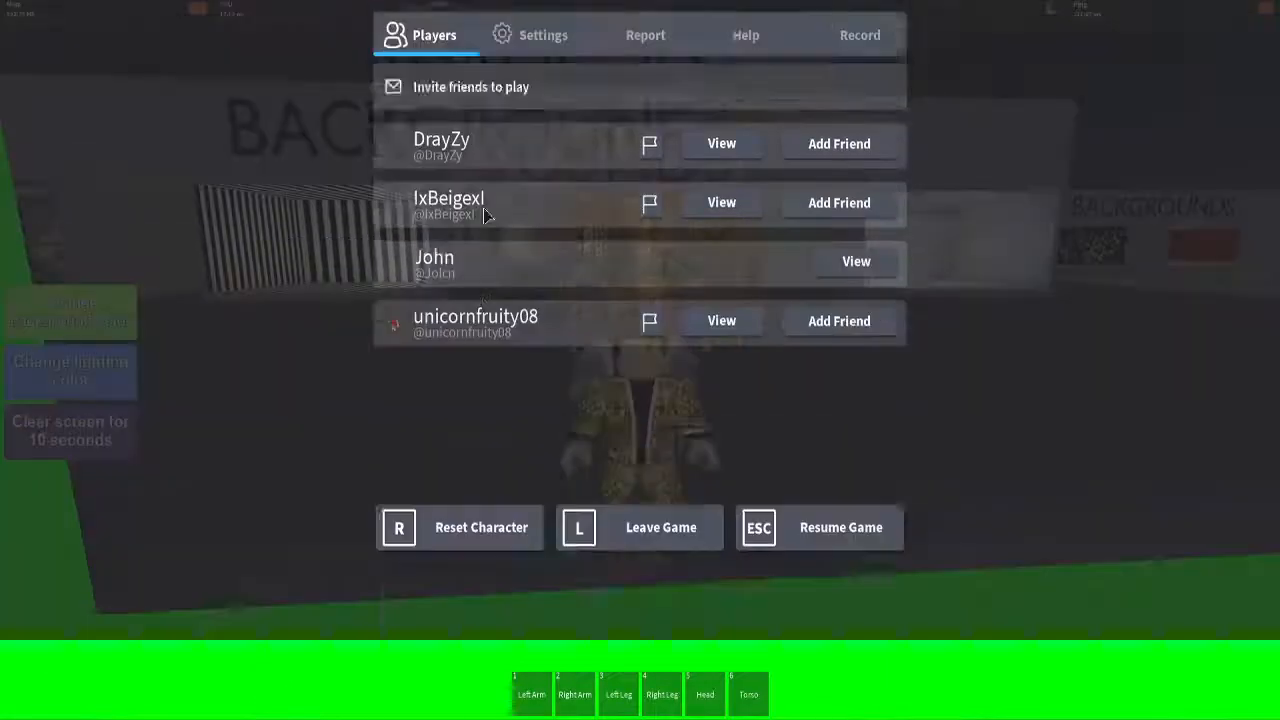
left_click(543, 114)
left_click_drag(705, 421, 866, 420)
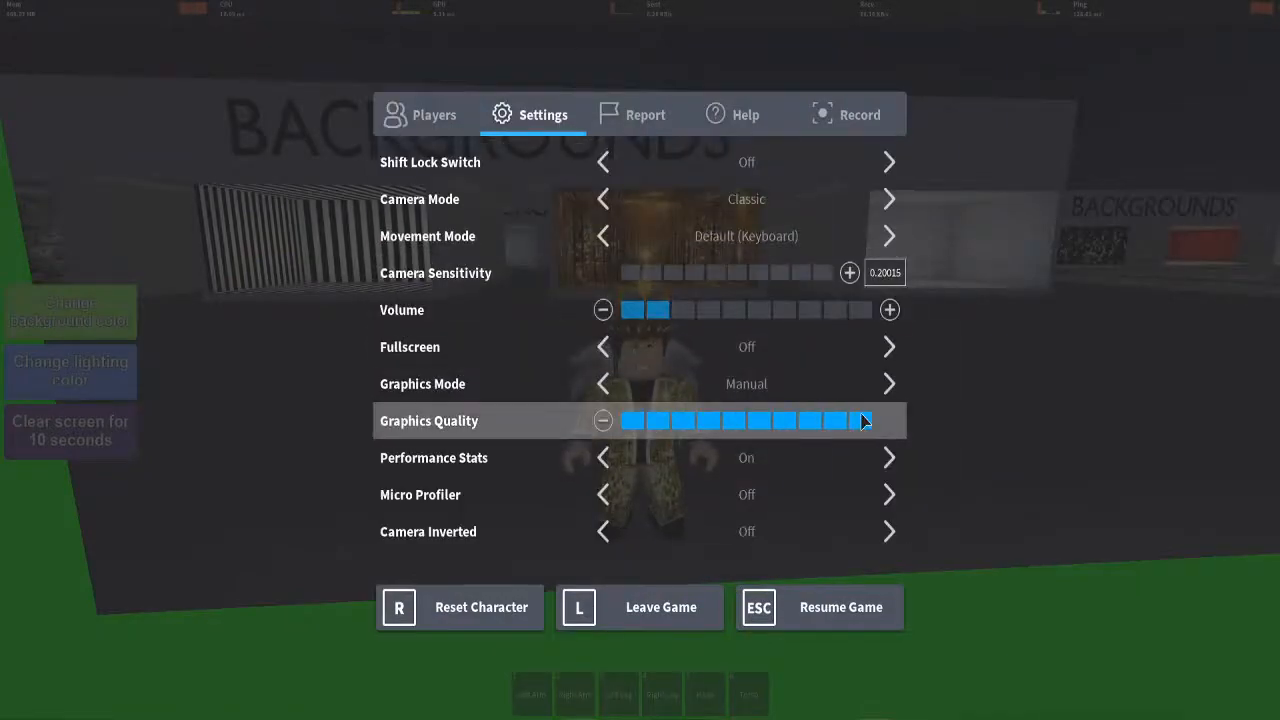
key("Escape")
Walk the avatar past the gold background and through the corridor to the building with the snowflake and pink backgrounds
key("w")
right_click(725, 470)
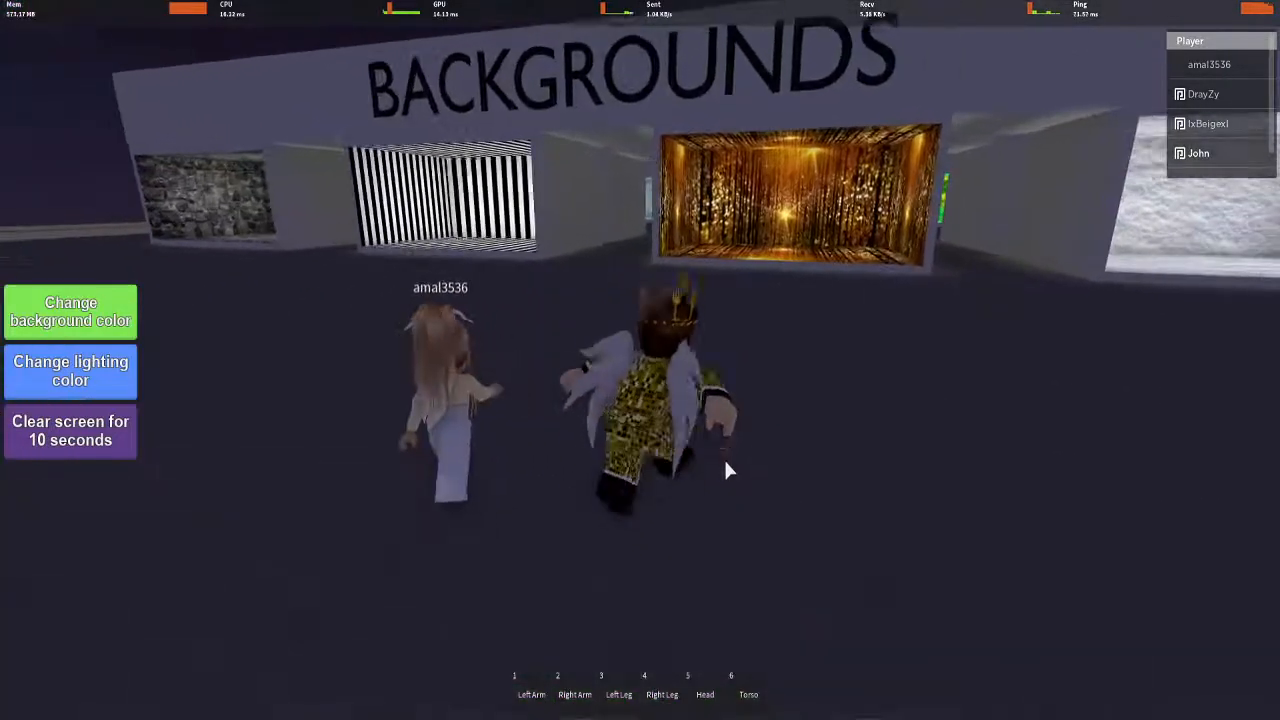
key("s")
key("w")
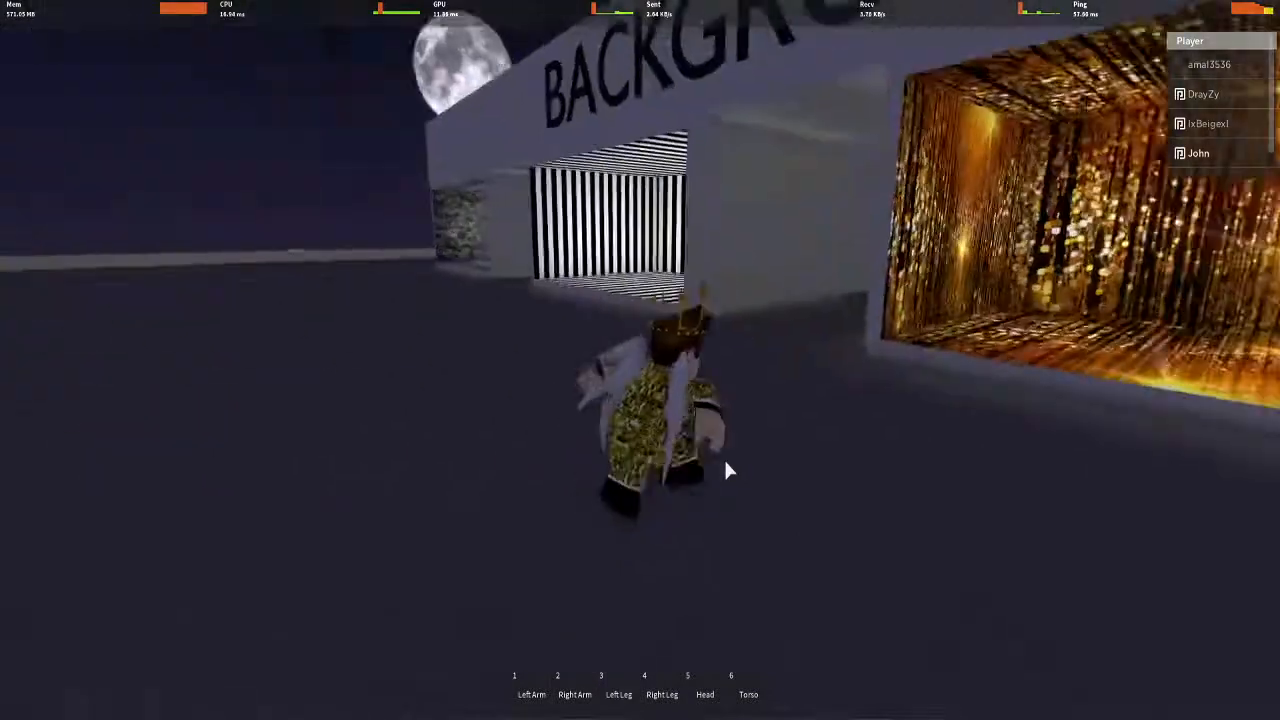
key("w")
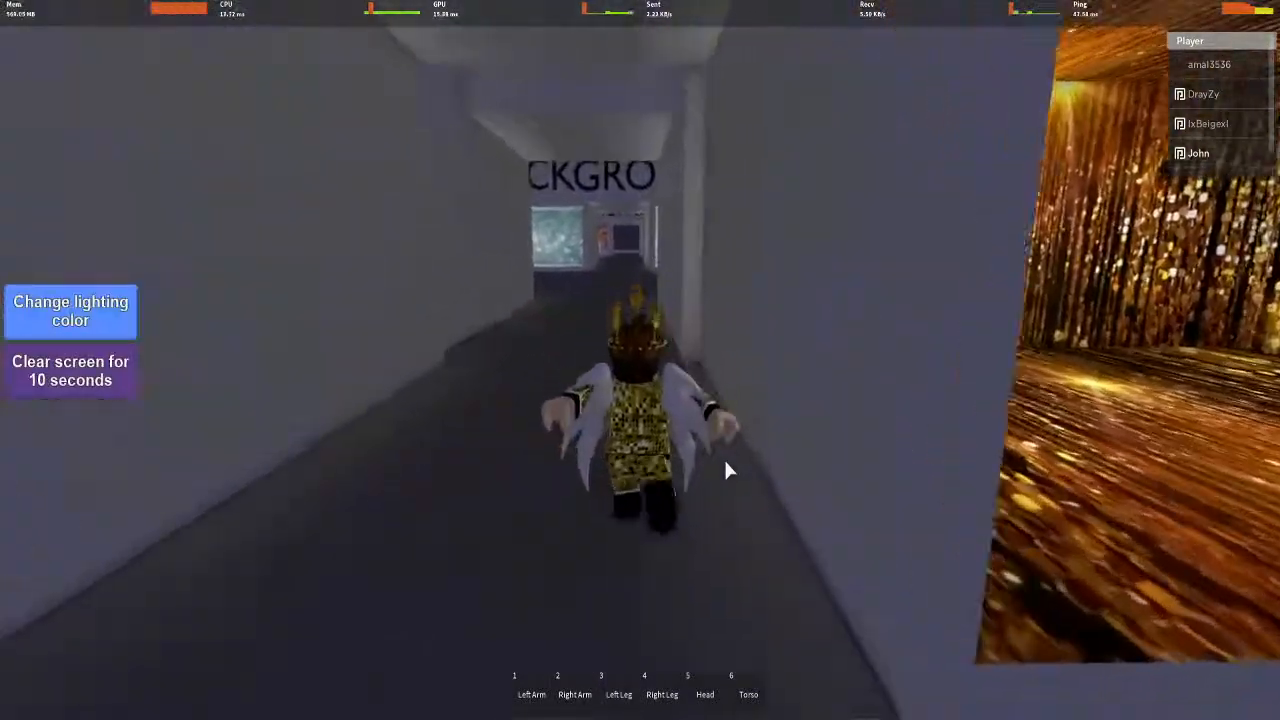
key("w")
right_click(852, 632)
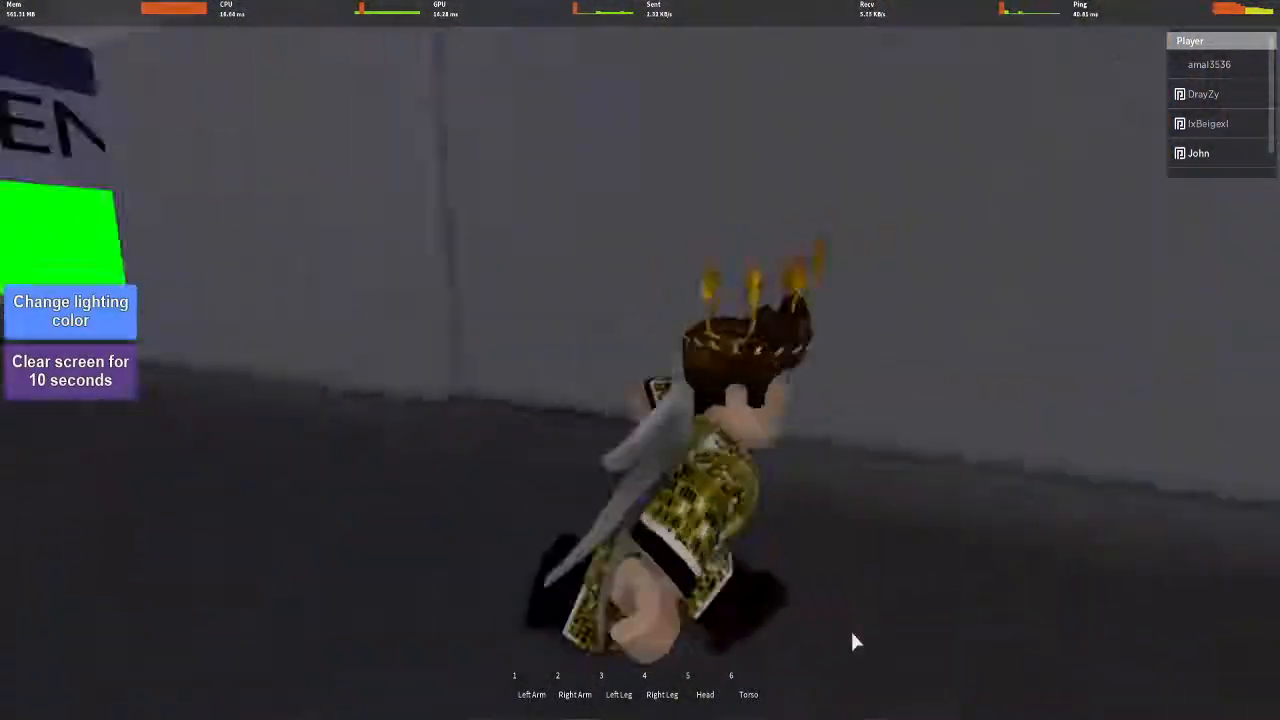
key("w")
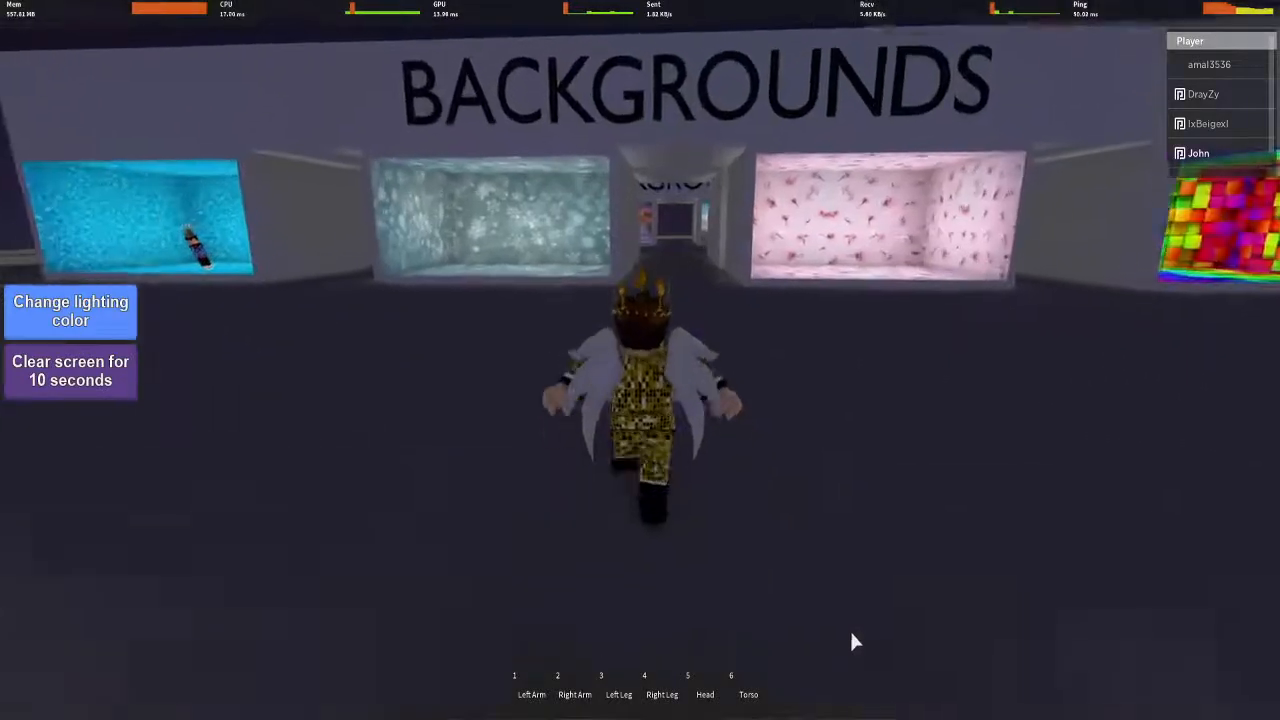
Approach the snowflake background in first-person view and look over the neighbouring backgrounds for one to use
key("w")
key("a")
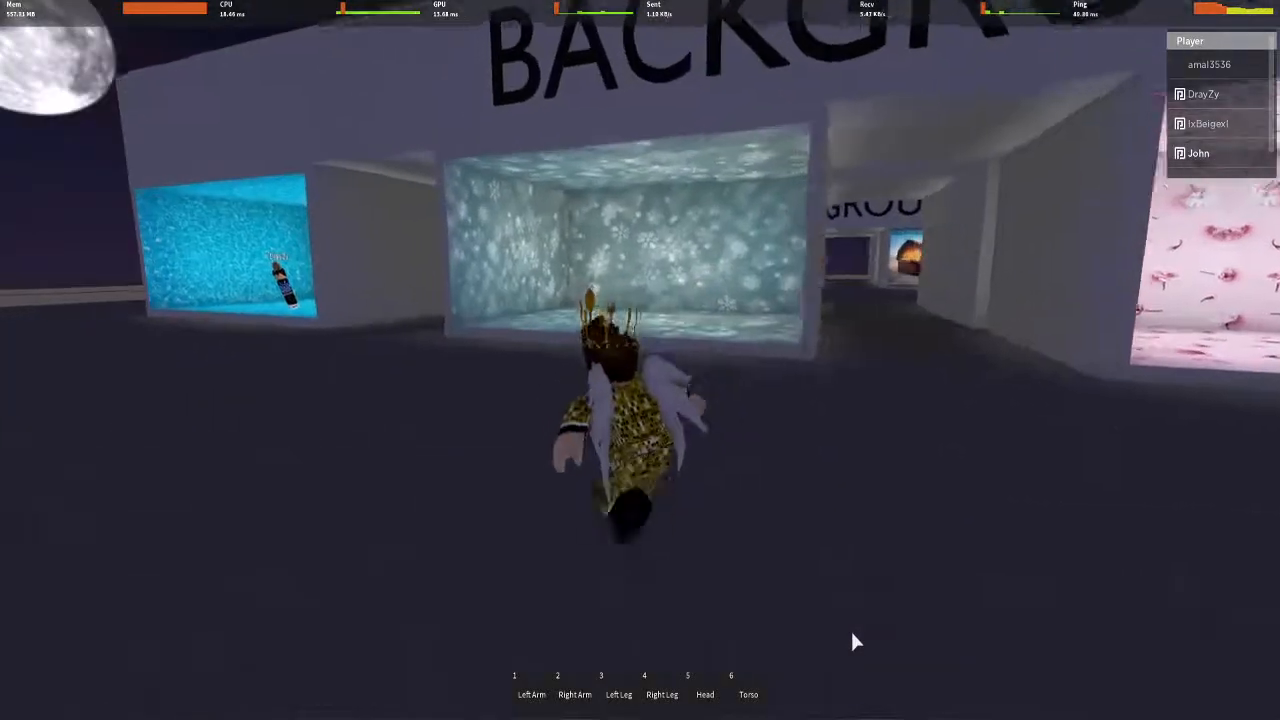
scroll(851, 632, "up", 3)
scroll(853, 641, "up", 2)
key("w")
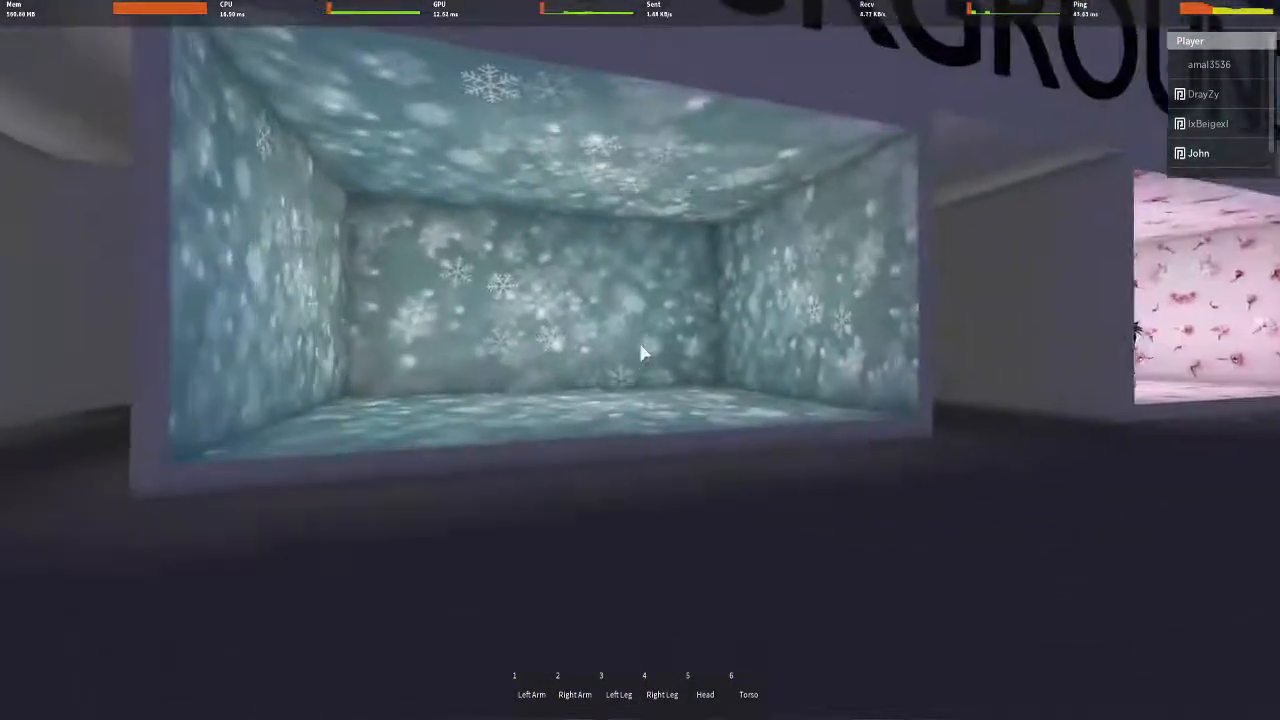
key("w")
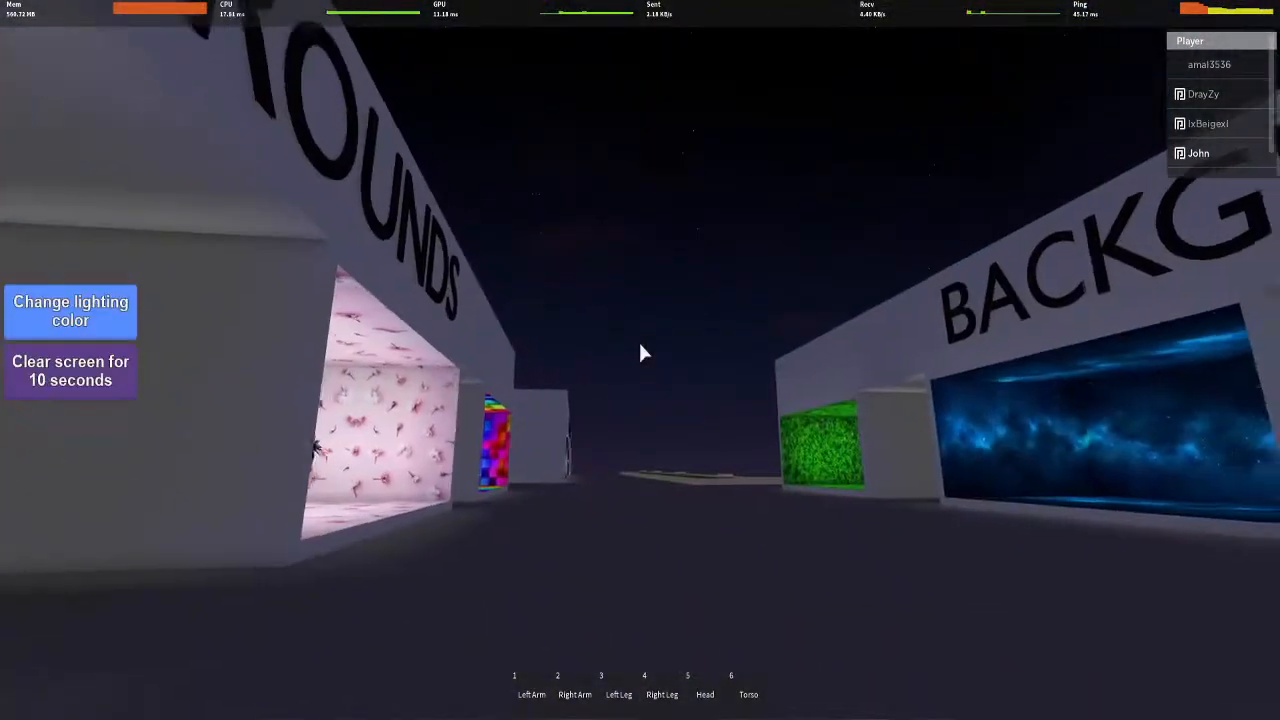
key("w")
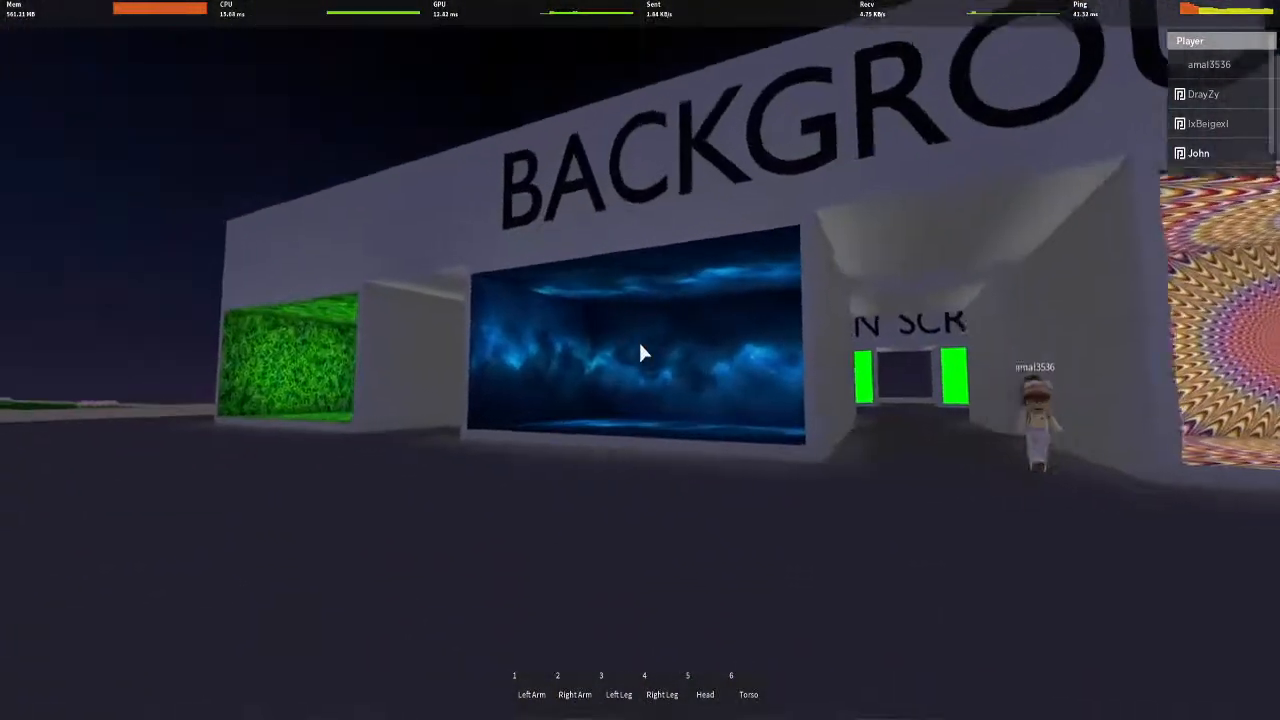
Stand the avatar inside the blue galaxy background in third-person view, facing the camera with the whole body framed
scroll(641, 346, "down", 3)
key("w")
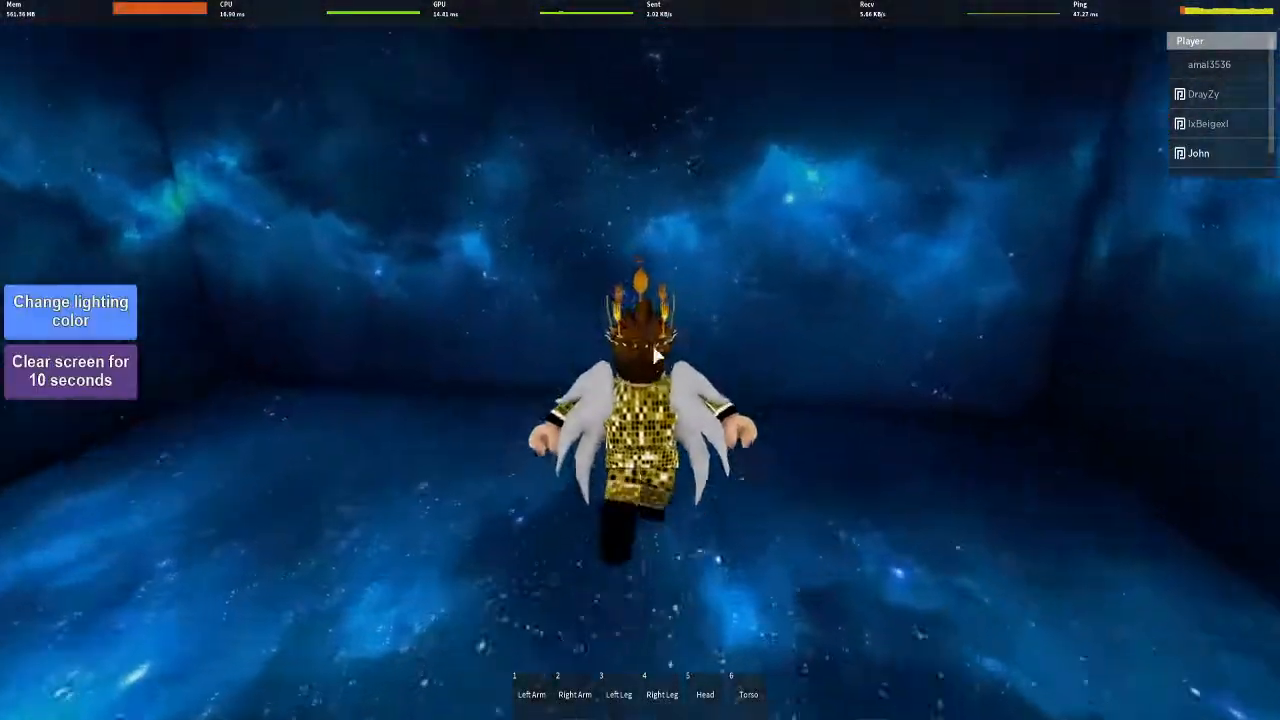
key("s")
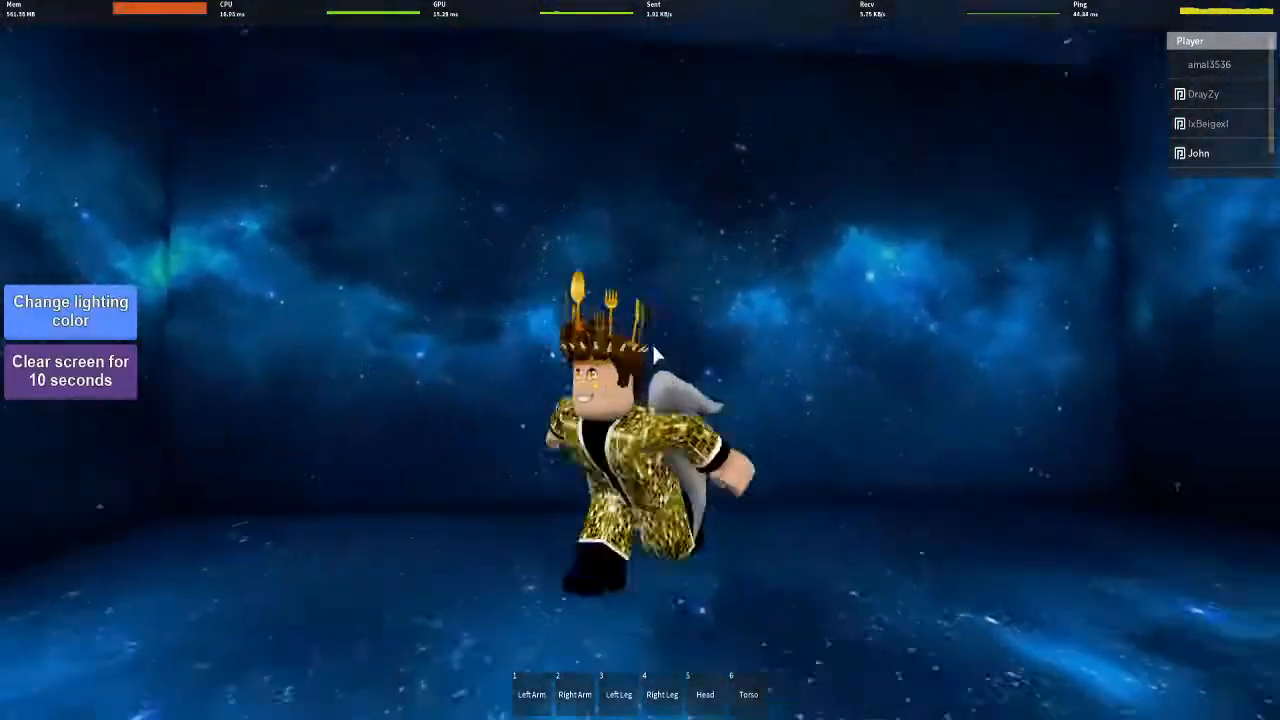
scroll(653, 348, "down", 2)
scroll(656, 356, "up", 3)
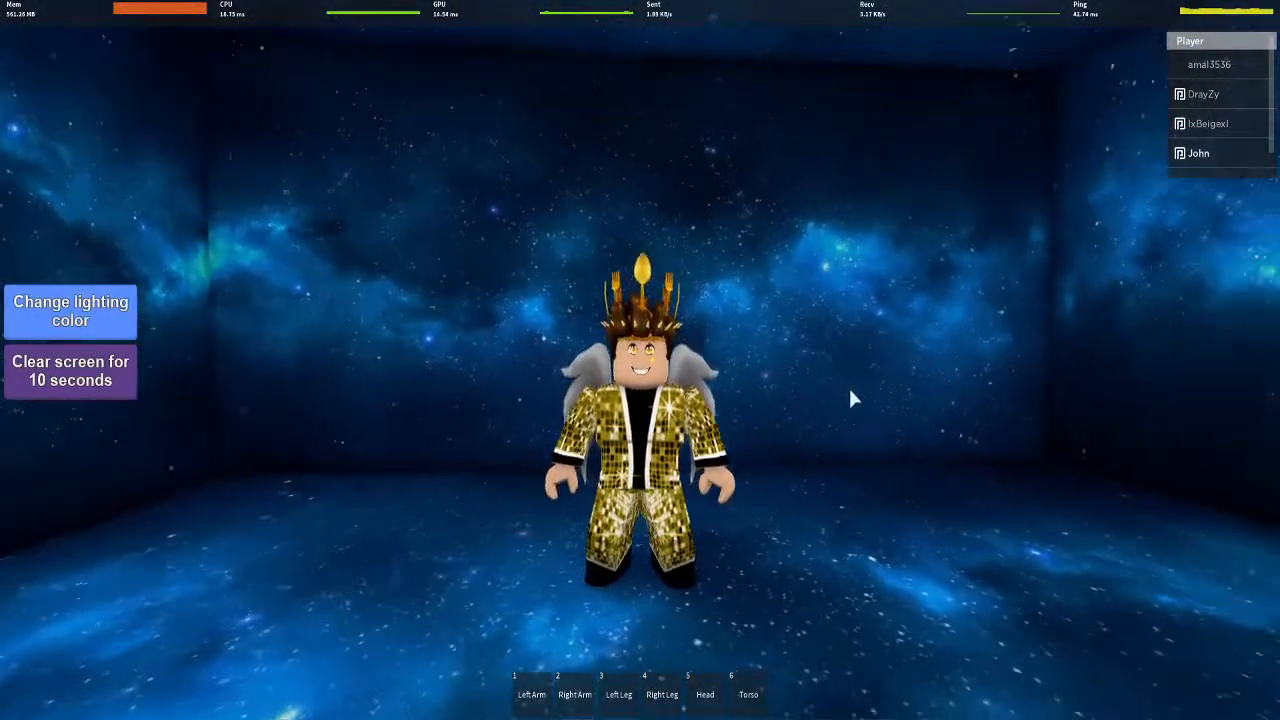
Open the Snipping Tool and place its window beside the avatar
key("super+s")
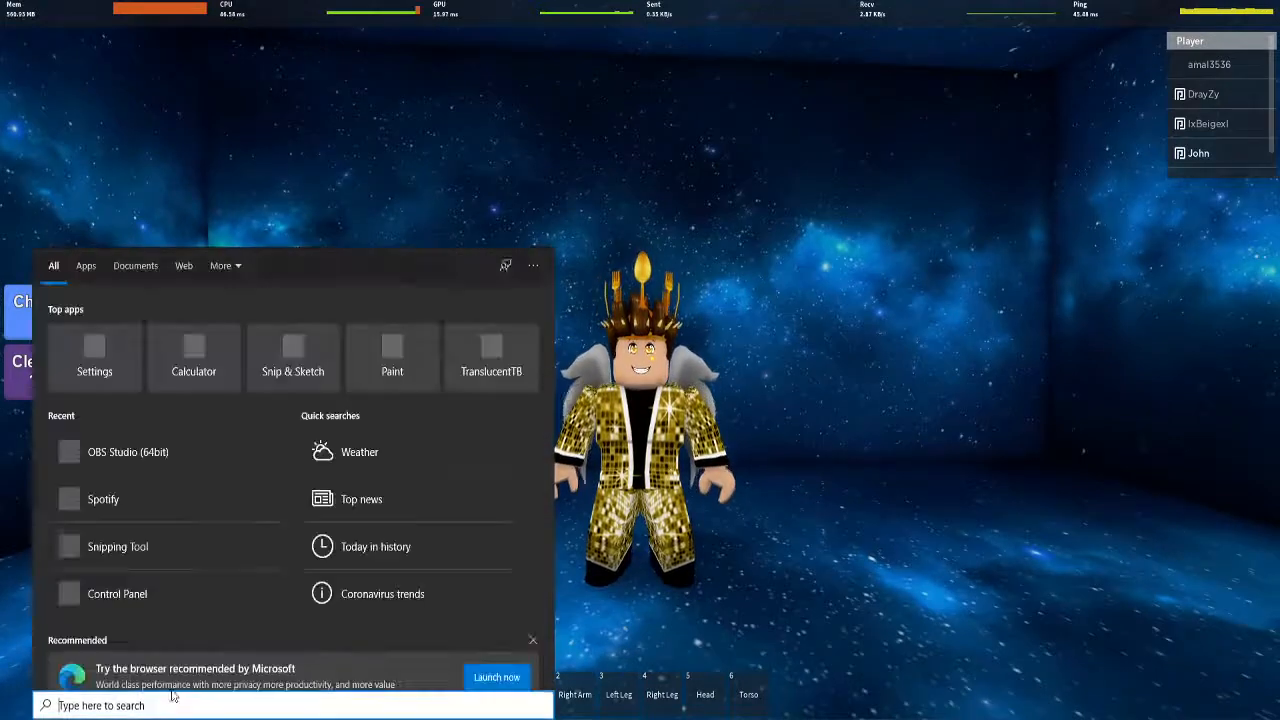
type("snipping")
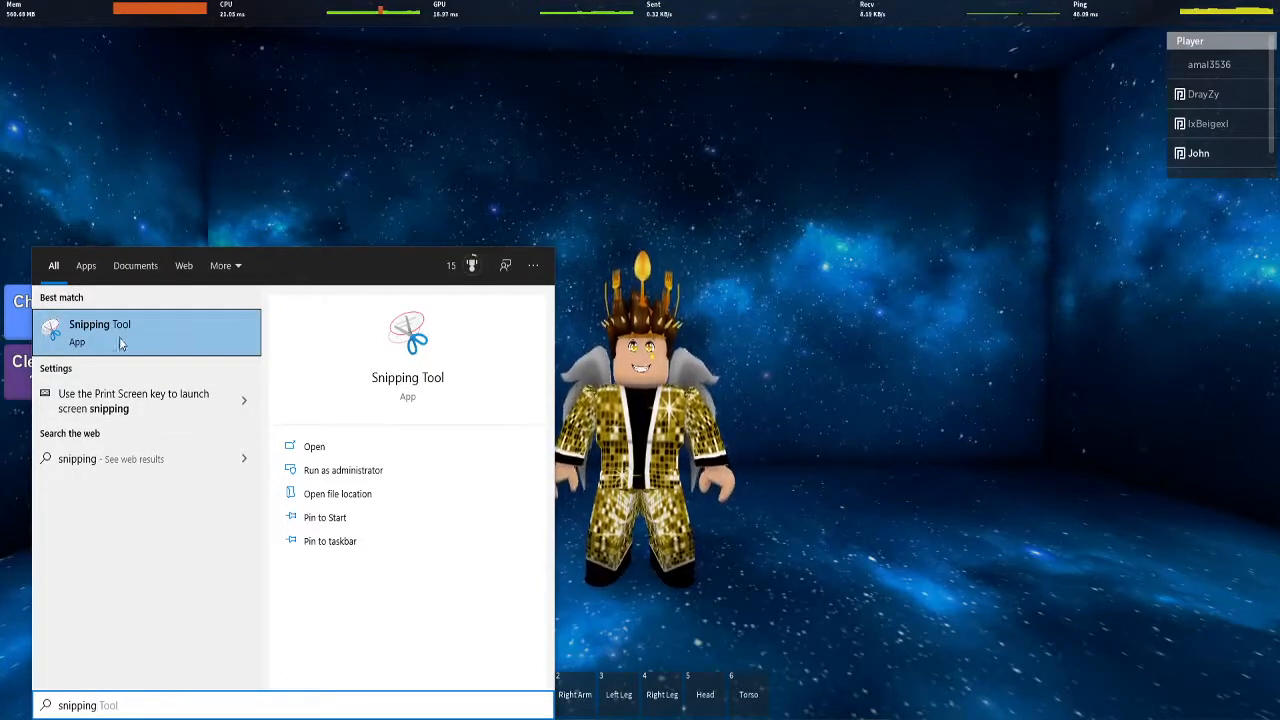
left_click(202, 331)
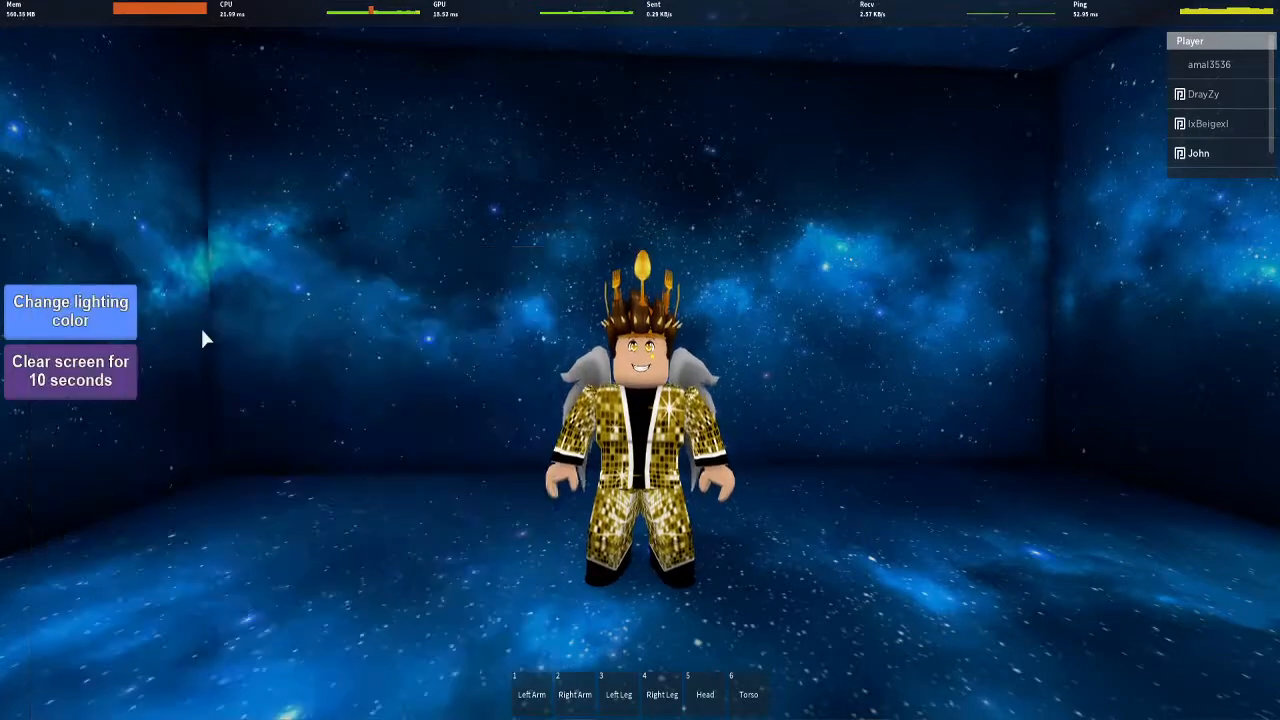
left_click(436, 31)
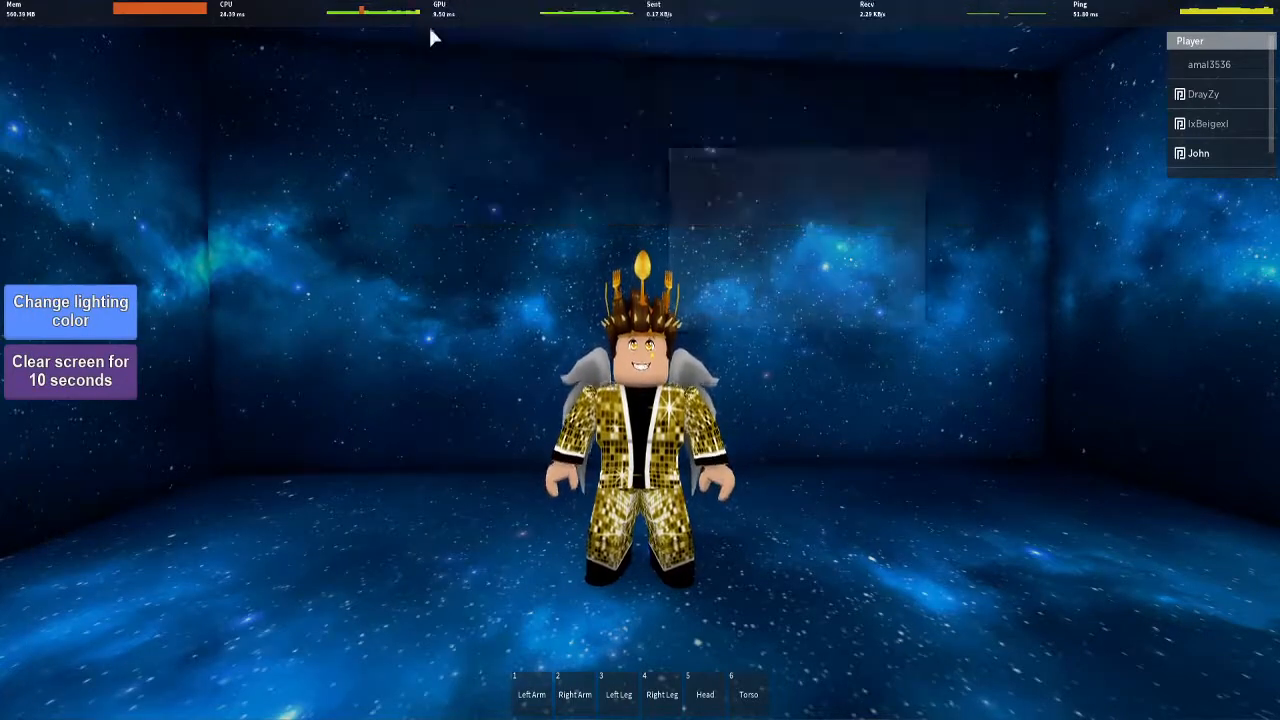
left_click_drag(729, 177, 795, 237)
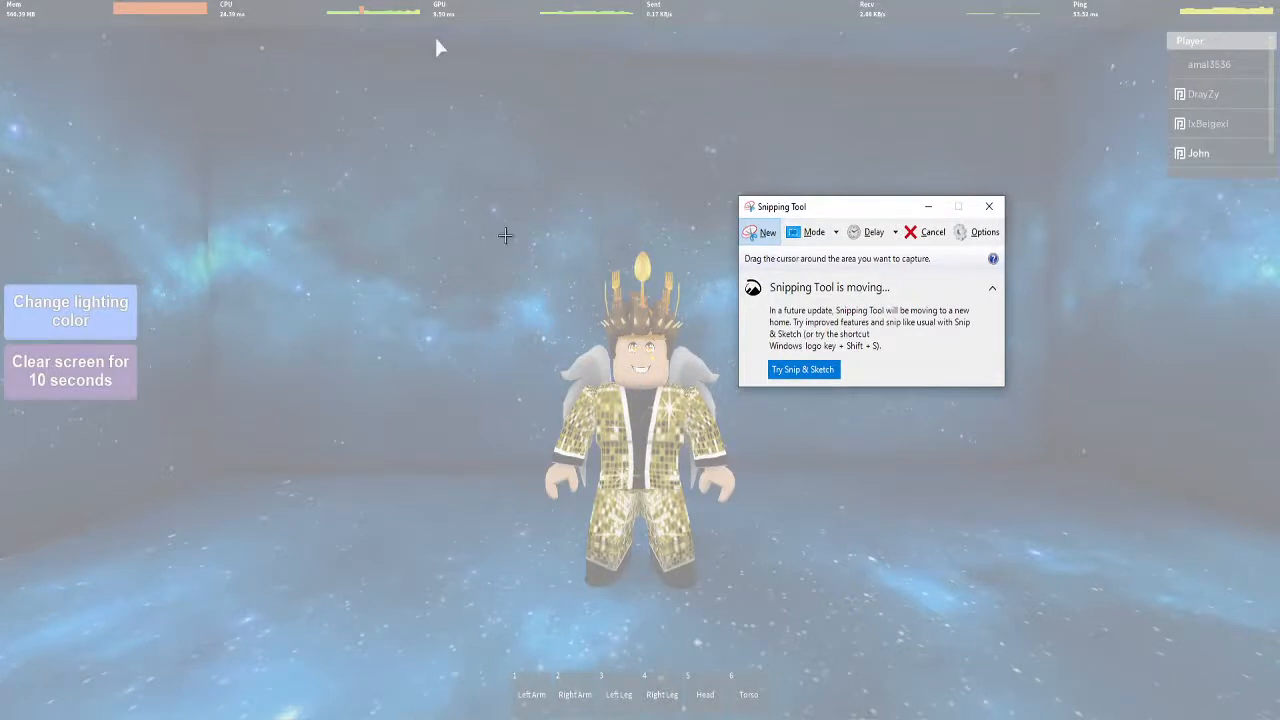
Capture a rectangular snip of the full avatar with the galaxy background around it
left_click_drag(500, 234, 778, 629)
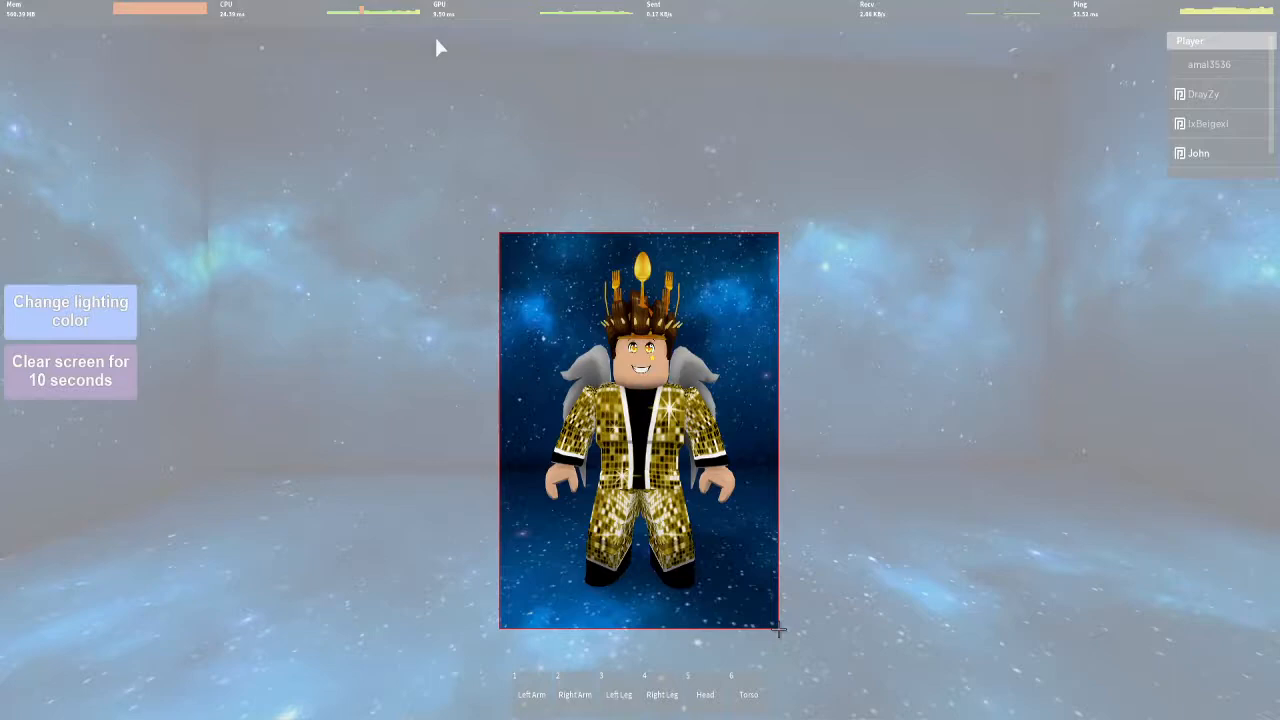
left_click_drag(778, 629, 778, 629)
left_click_drag(620, 107, 574, 128)
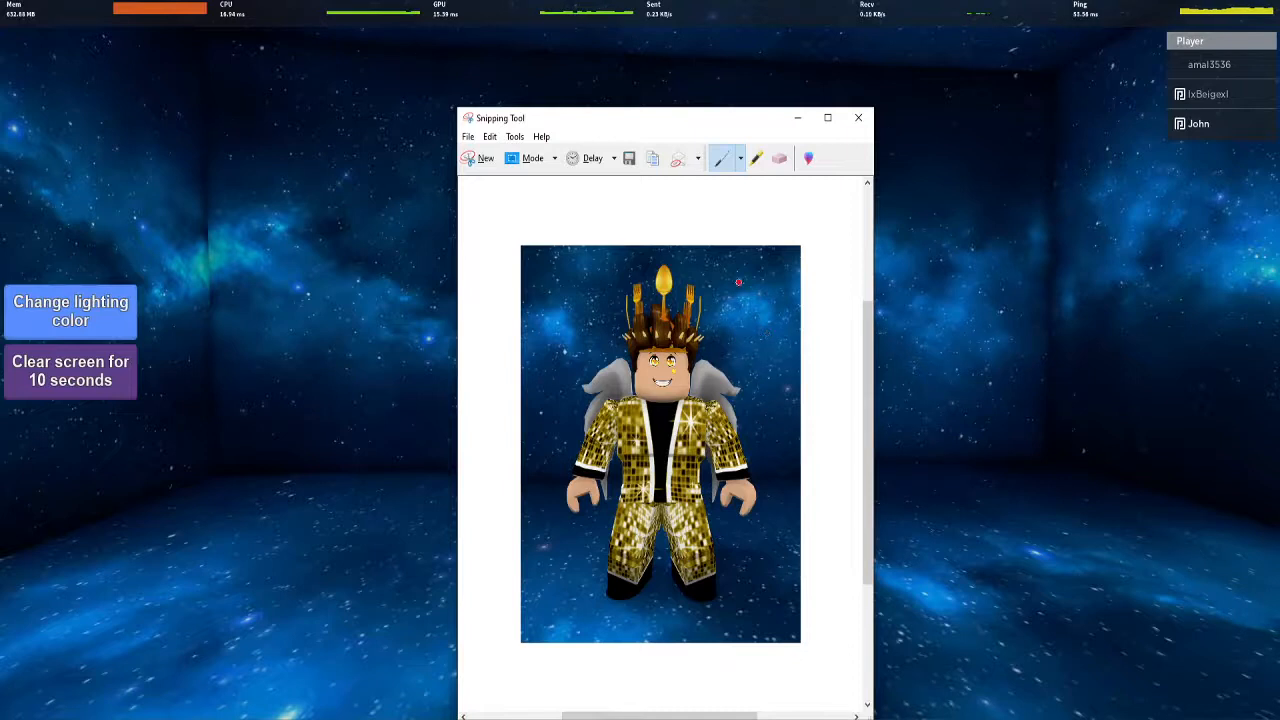
Draw a short red pen stroke beside the avatar's head on the snip and erase it
mouse_move(738, 283)
left_mouse_down()
mouse_move(734, 320)
mouse_move(758, 313)
mouse_move(770, 329)
mouse_move(756, 310)
mouse_move(748, 340)
left_mouse_up()
left_click(779, 160)
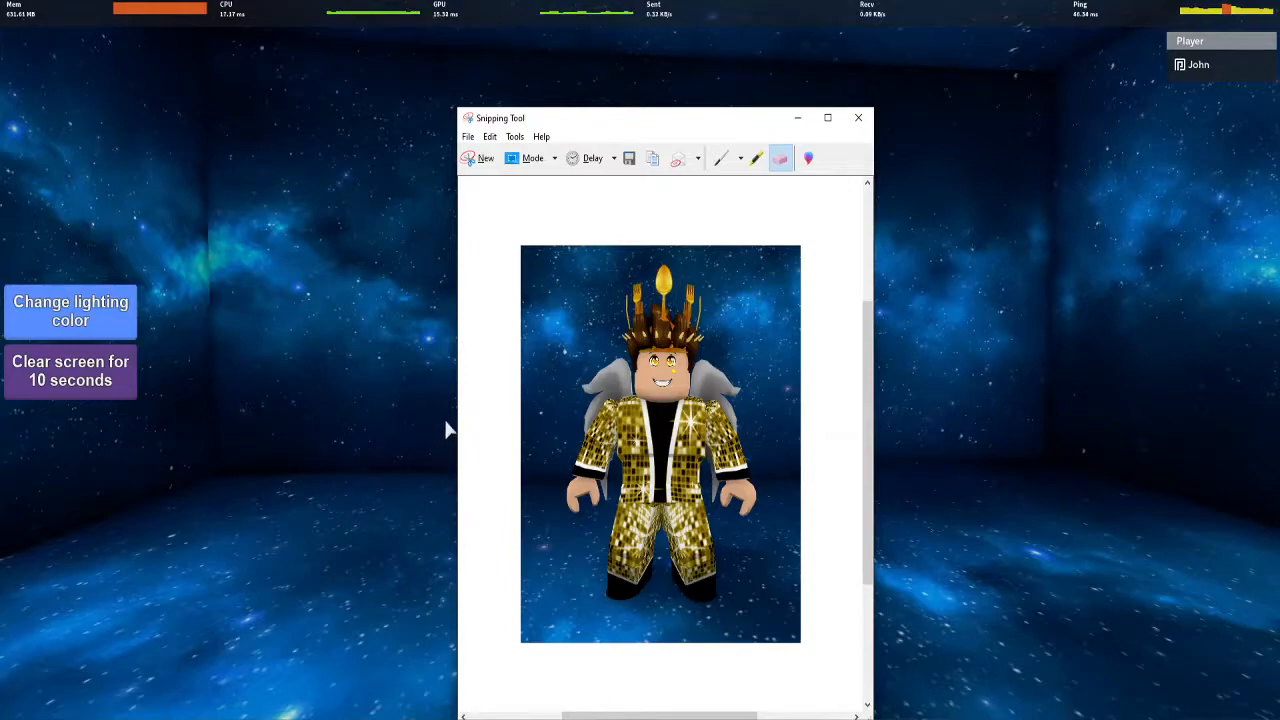
Switch from the Snipping Tool to the Pixlr X home page in the browser
left_click(752, 700)
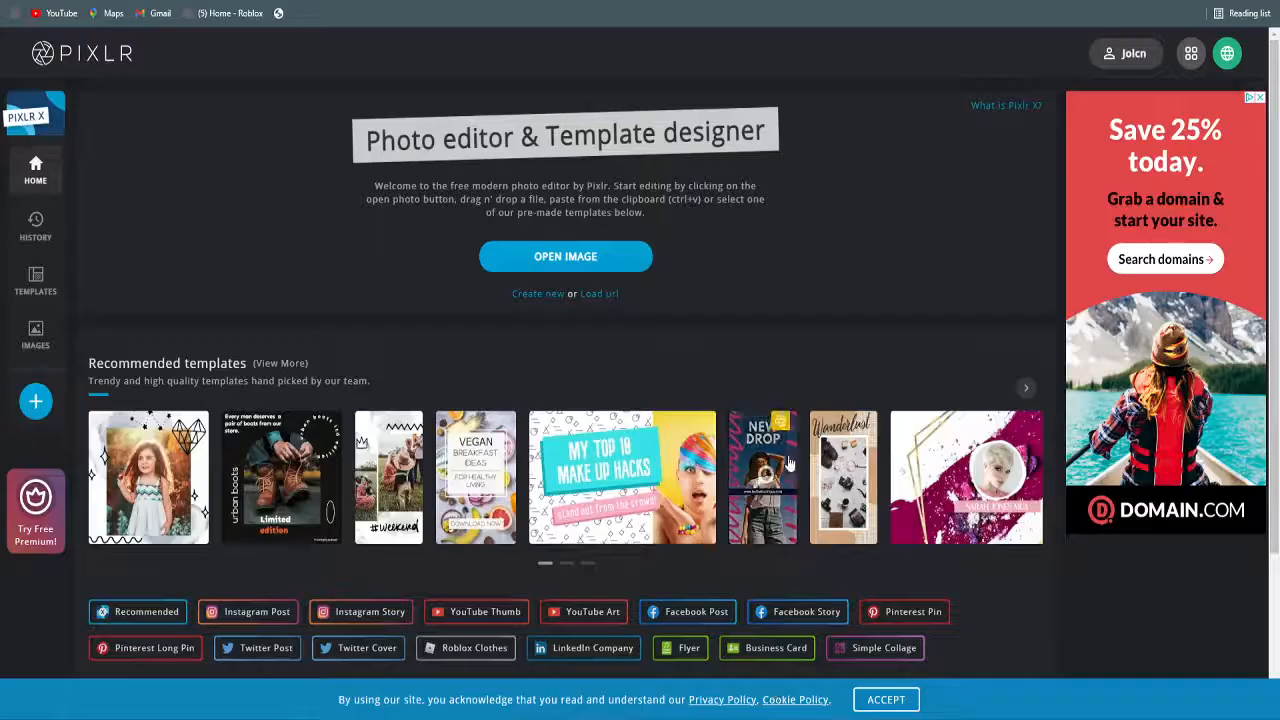
left_click(545, 290)
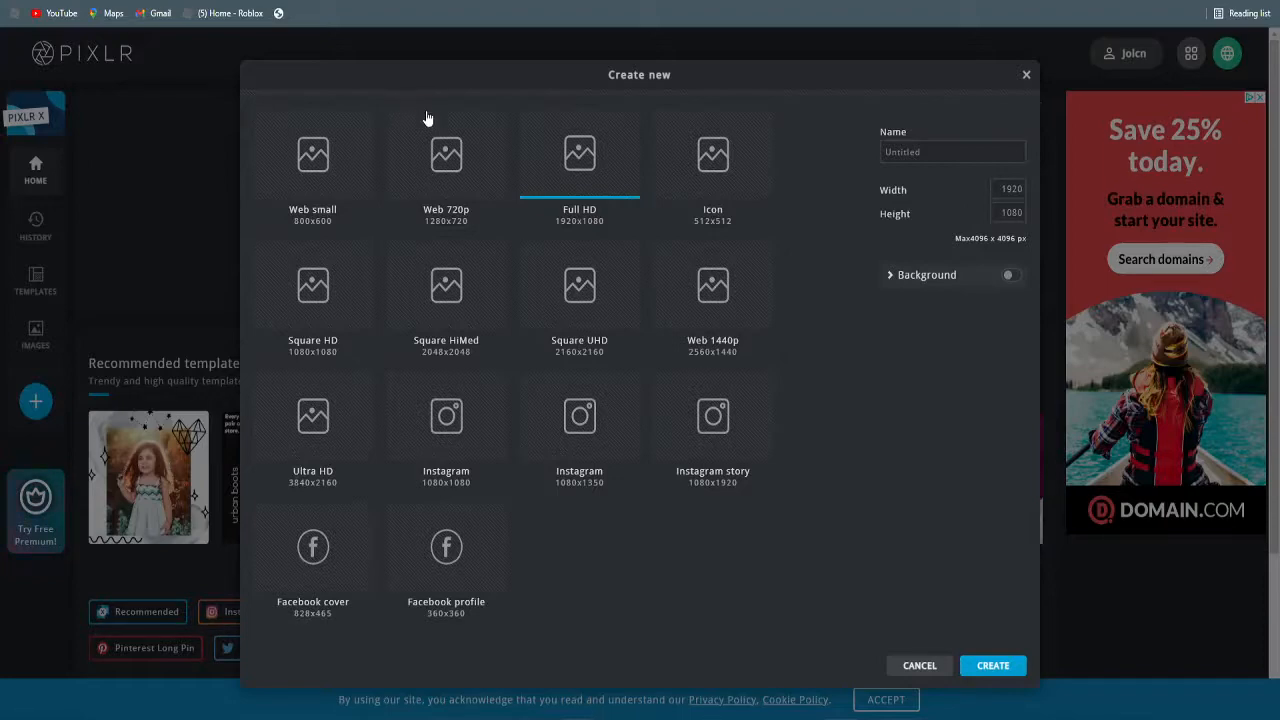
left_click(446, 160)
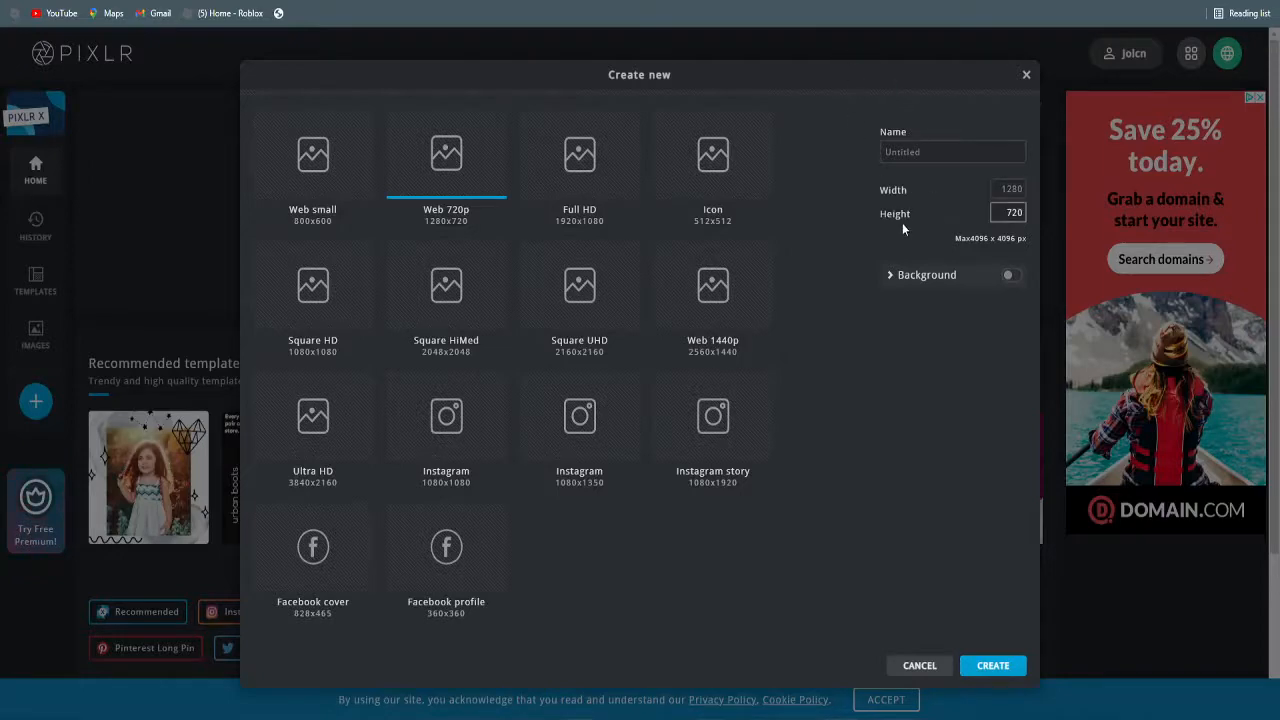
left_click(1010, 277)
left_click(1010, 277)
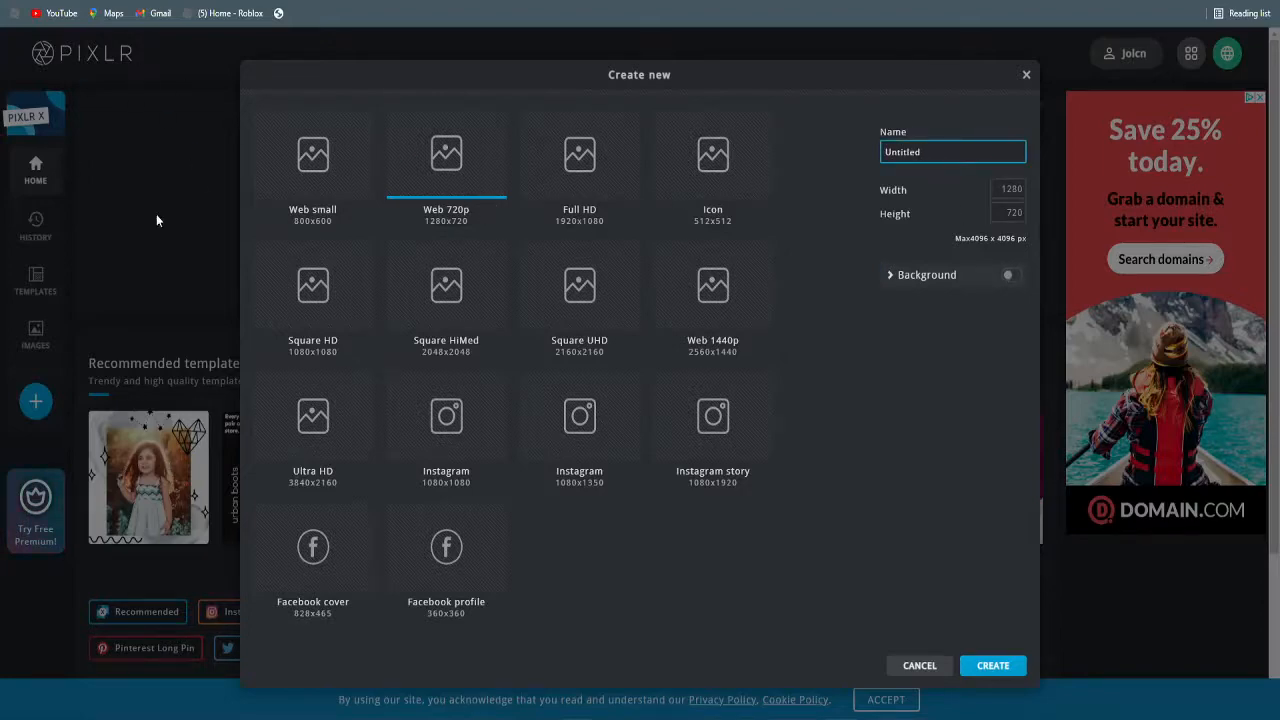
left_click(931, 665)
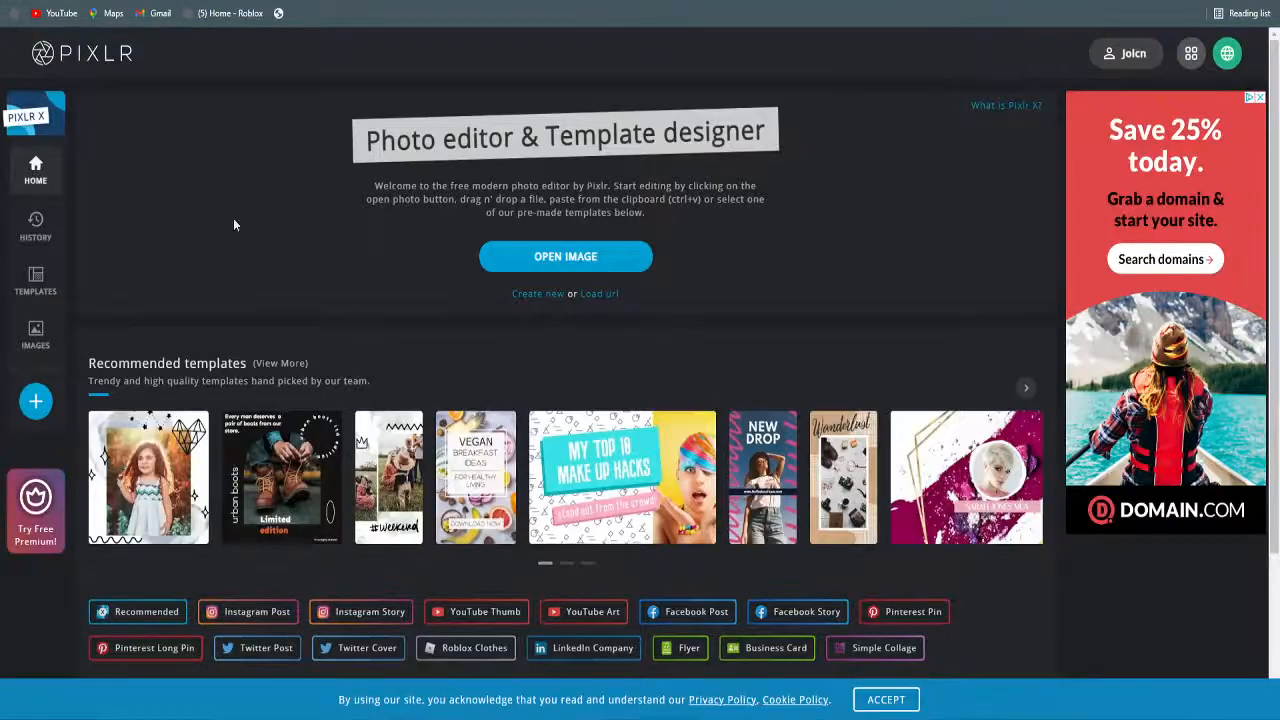
Create a new Web 720p canvas, 1280x720, named "YT THUMBNAIL TUTORIAL" with the background turned off
left_click(526, 294)
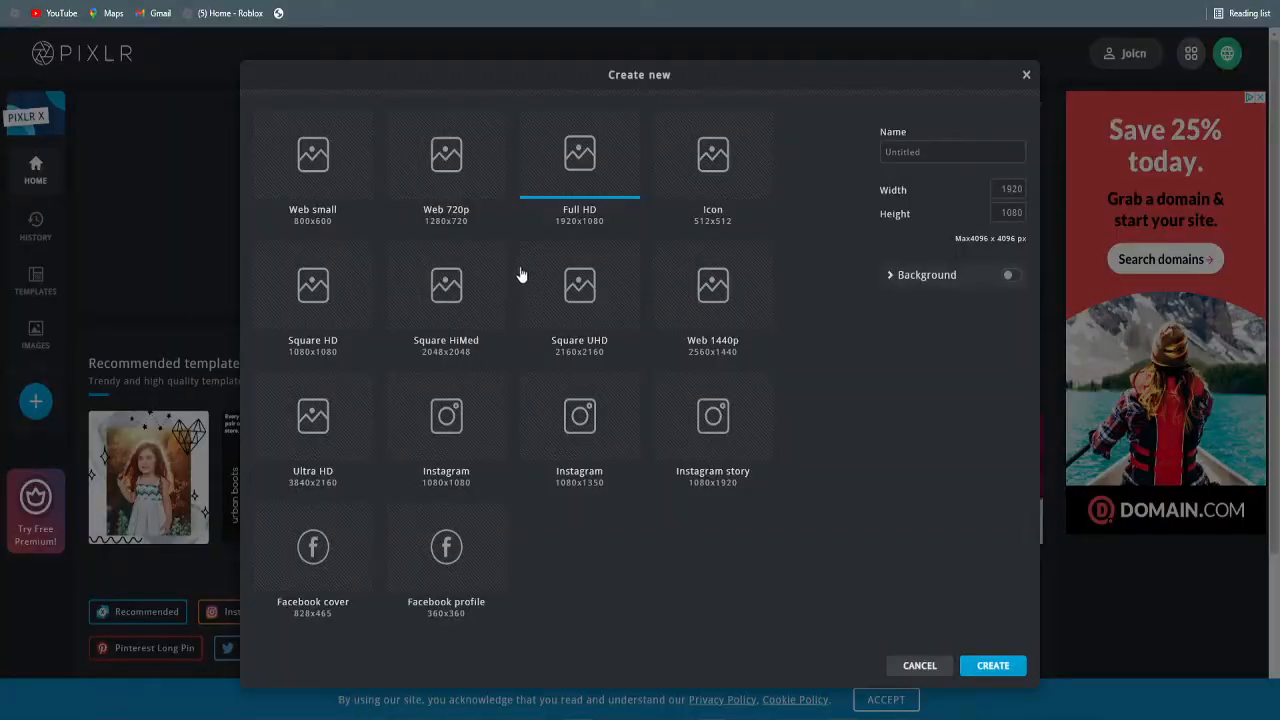
left_click(444, 188)
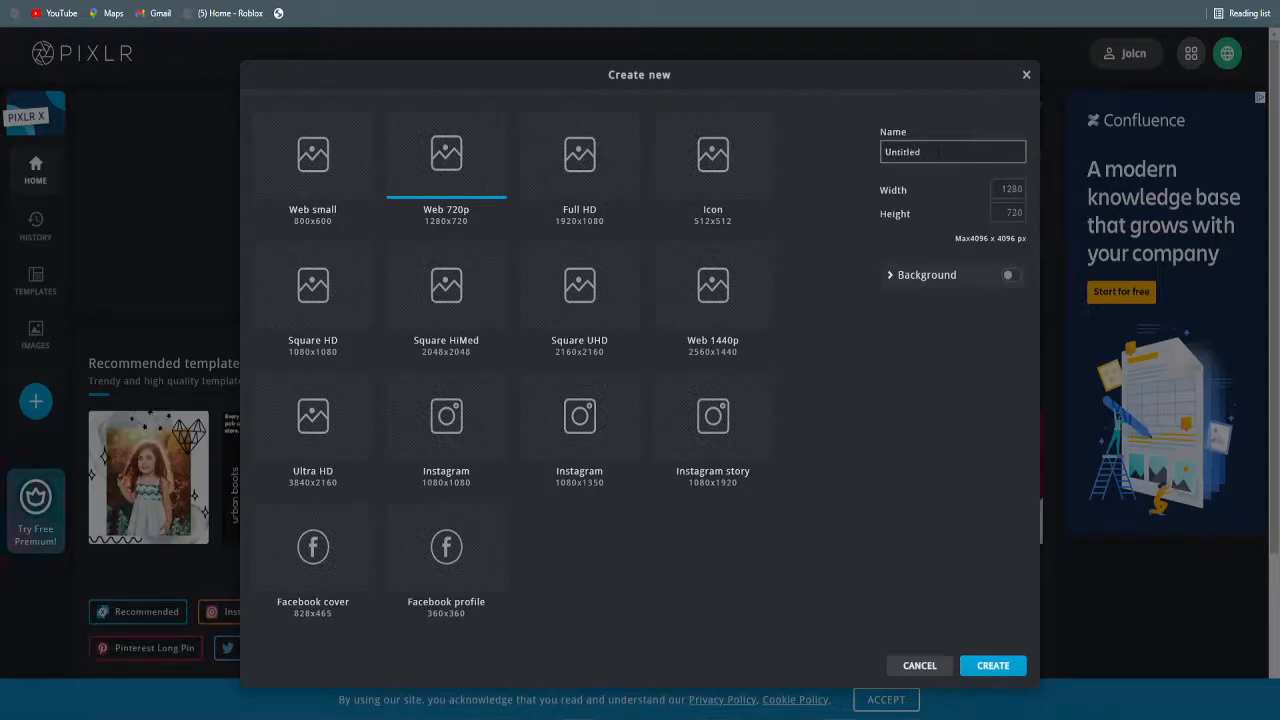
left_click(450, 170)
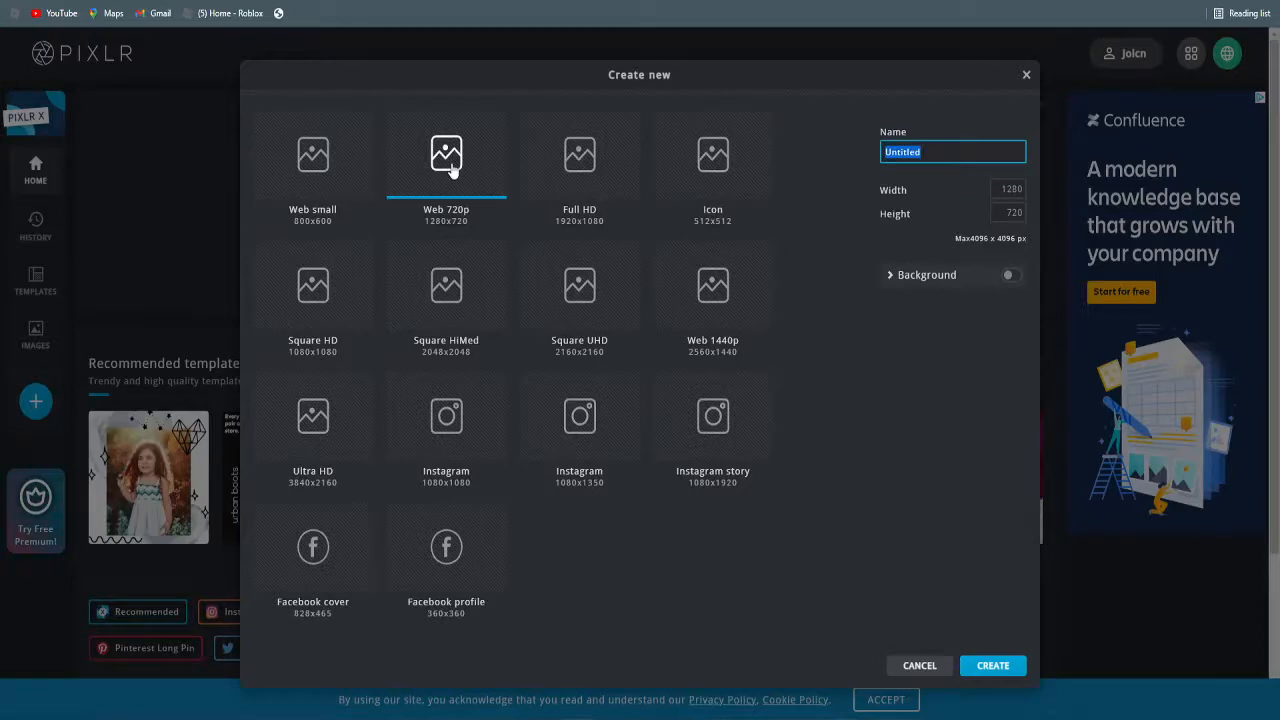
type("YT THUMBNAIL TUTORIAL")
left_click(1014, 282)
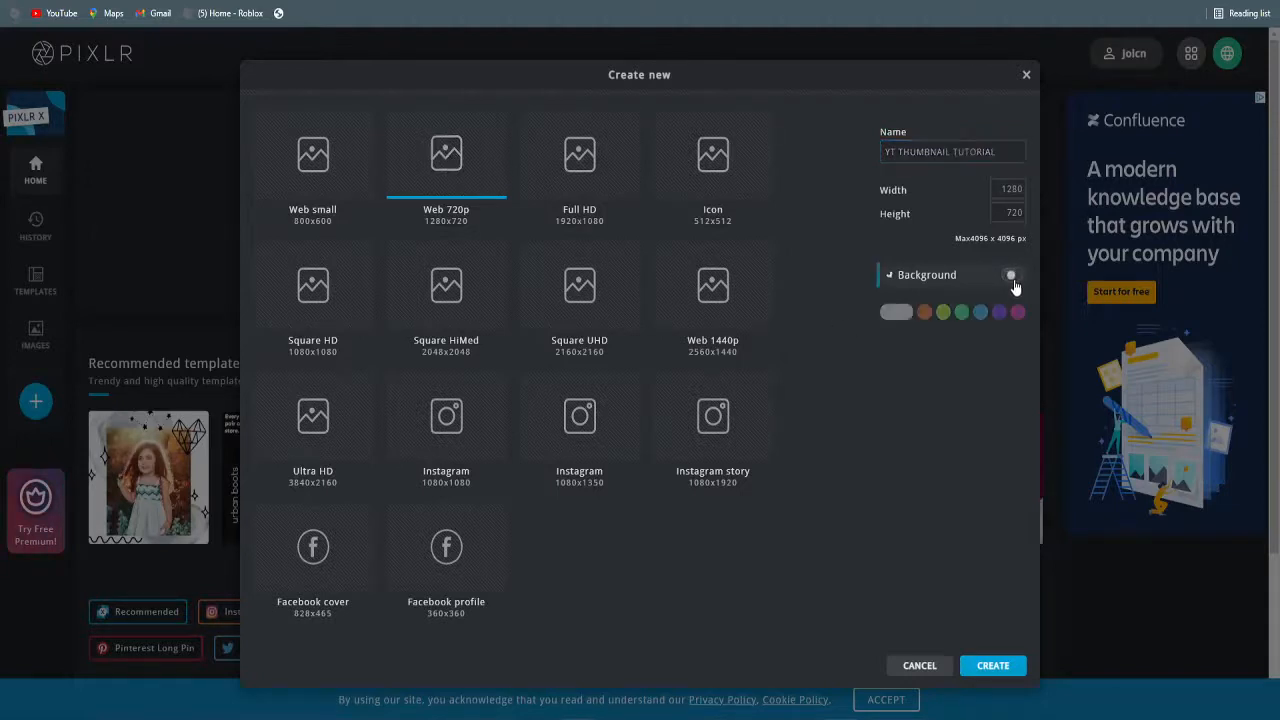
left_click(1014, 282)
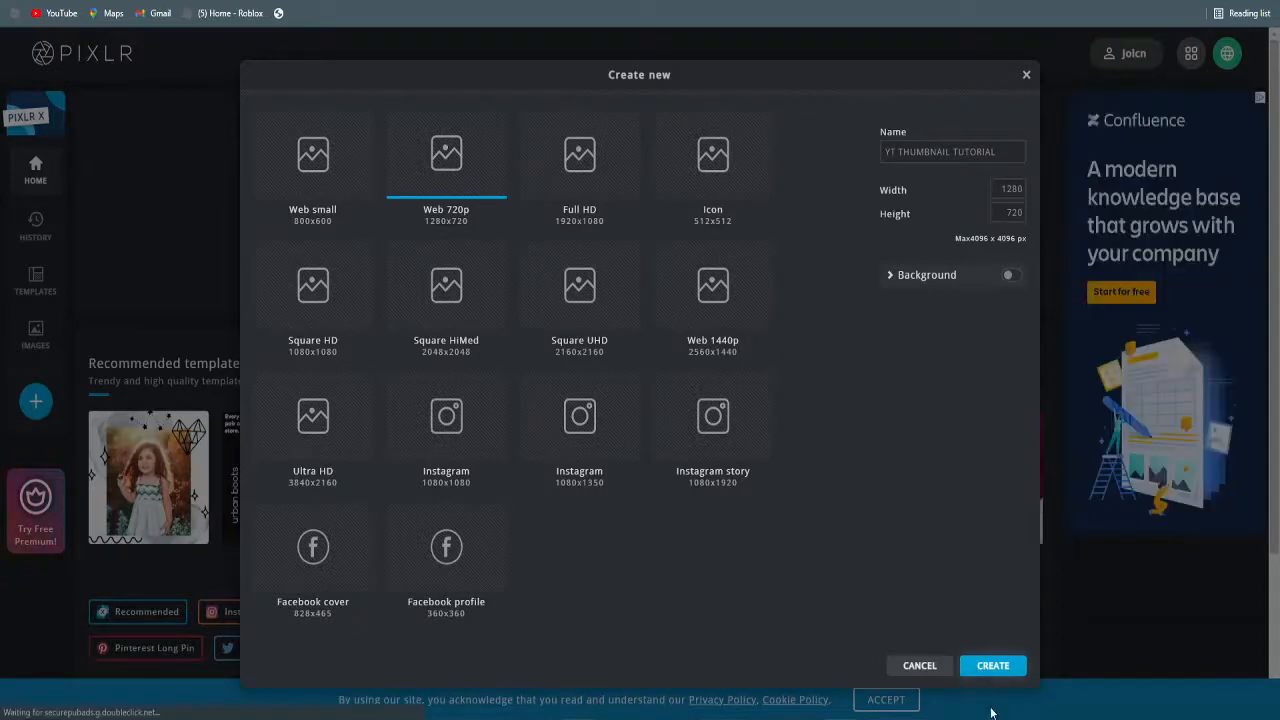
left_click(993, 666)
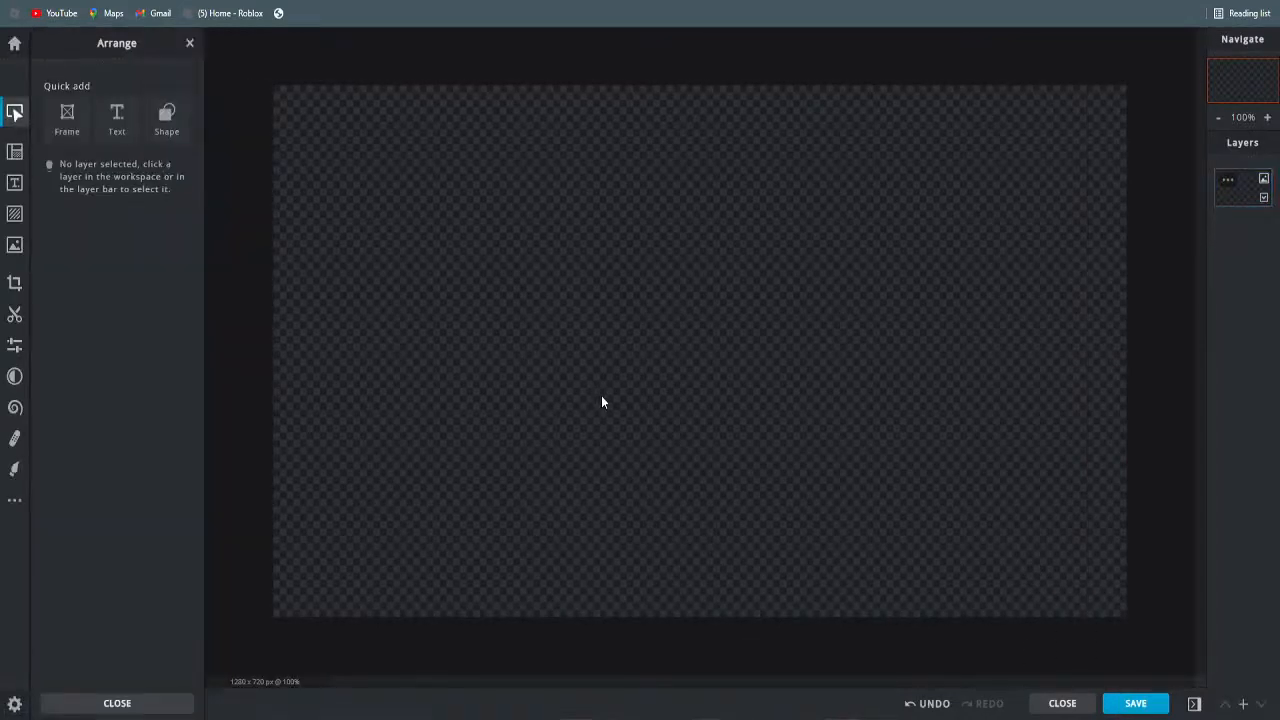
Paste the avatar snip onto the canvas and align it with the canvas's lower-left corner
key("ctrl+v")
left_click_drag(615, 321, 331, 391)
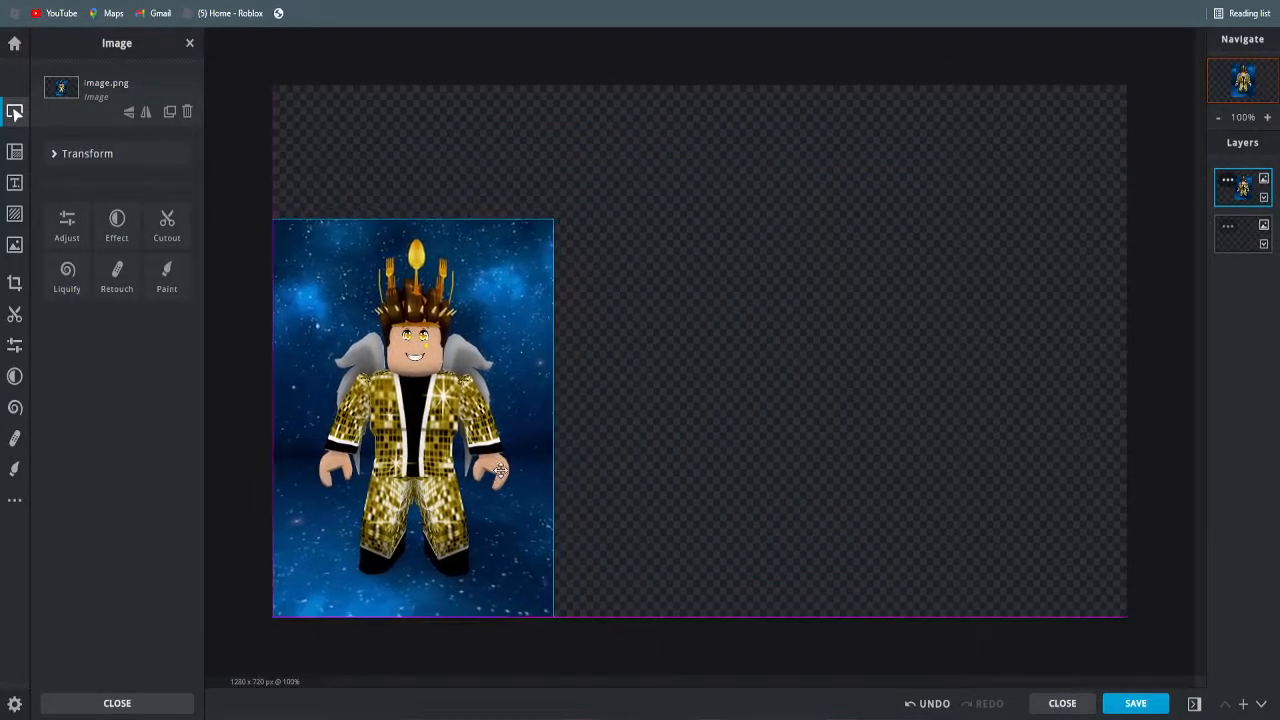
left_click_drag(500, 470, 497, 468)
Enlarge the avatar image from its upper-right corner to fill the full canvas height, and deselect it
left_click_drag(555, 219, 646, 93)
left_click(680, 180)
left_click(638, 98)
left_click(683, 178)
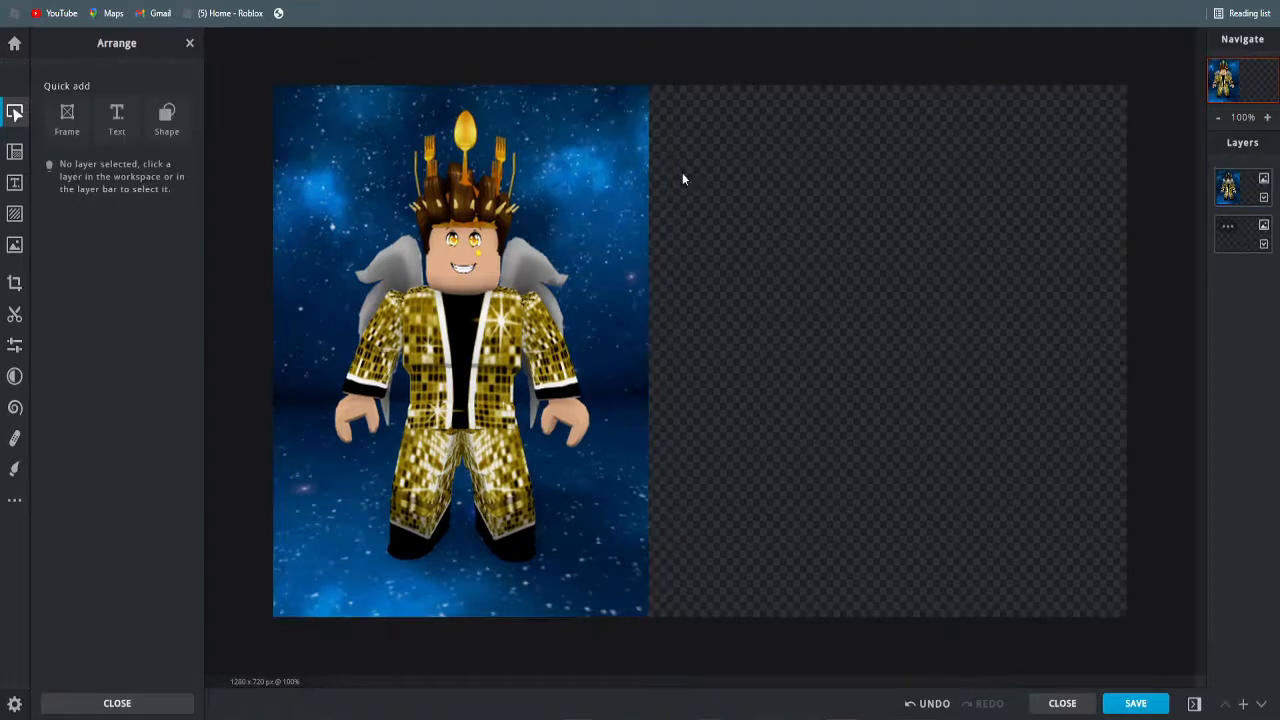
left_click(1245, 214)
left_click(741, 337)
Look through the available border categories in the element library
left_click(14, 214)
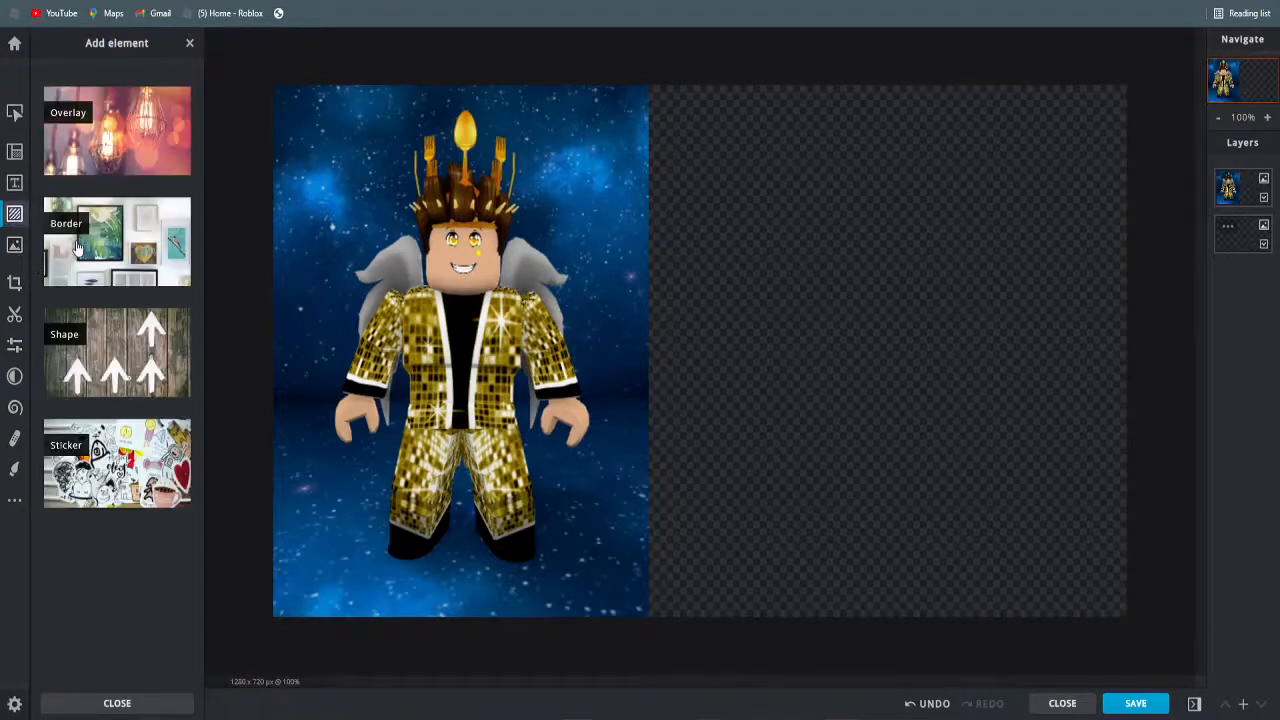
left_click(77, 247)
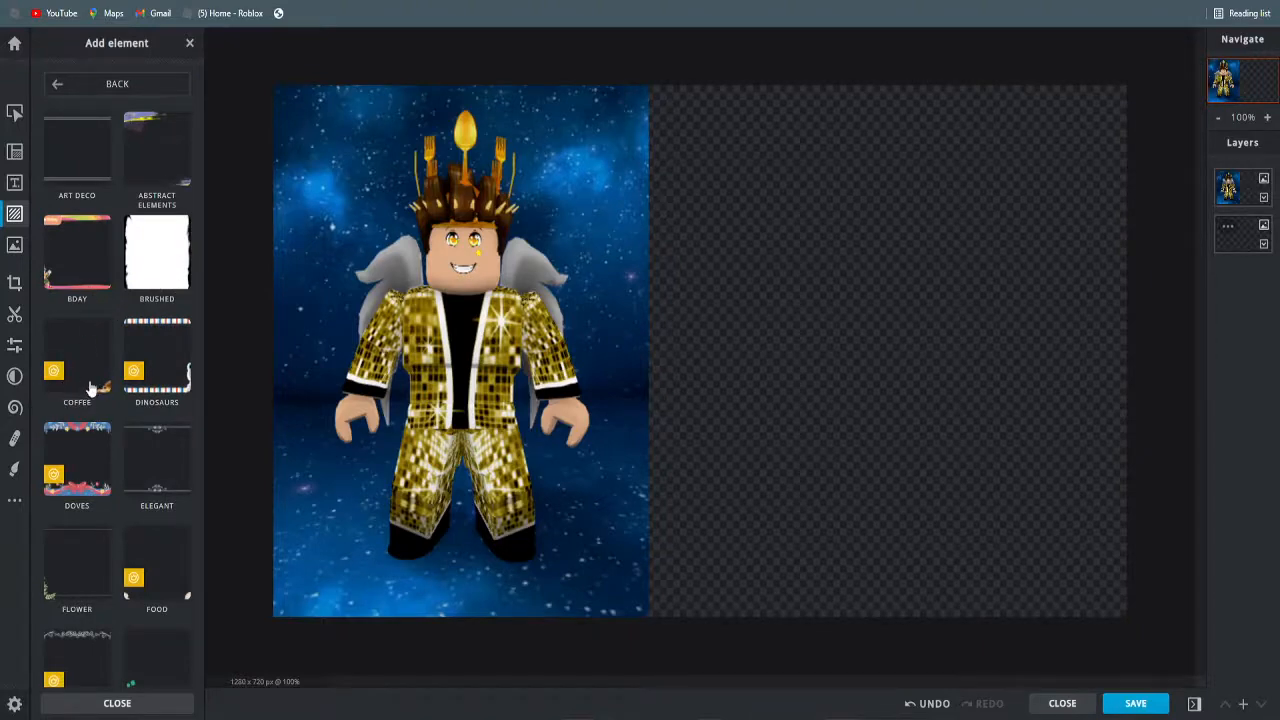
scroll(125, 537, "down", 1)
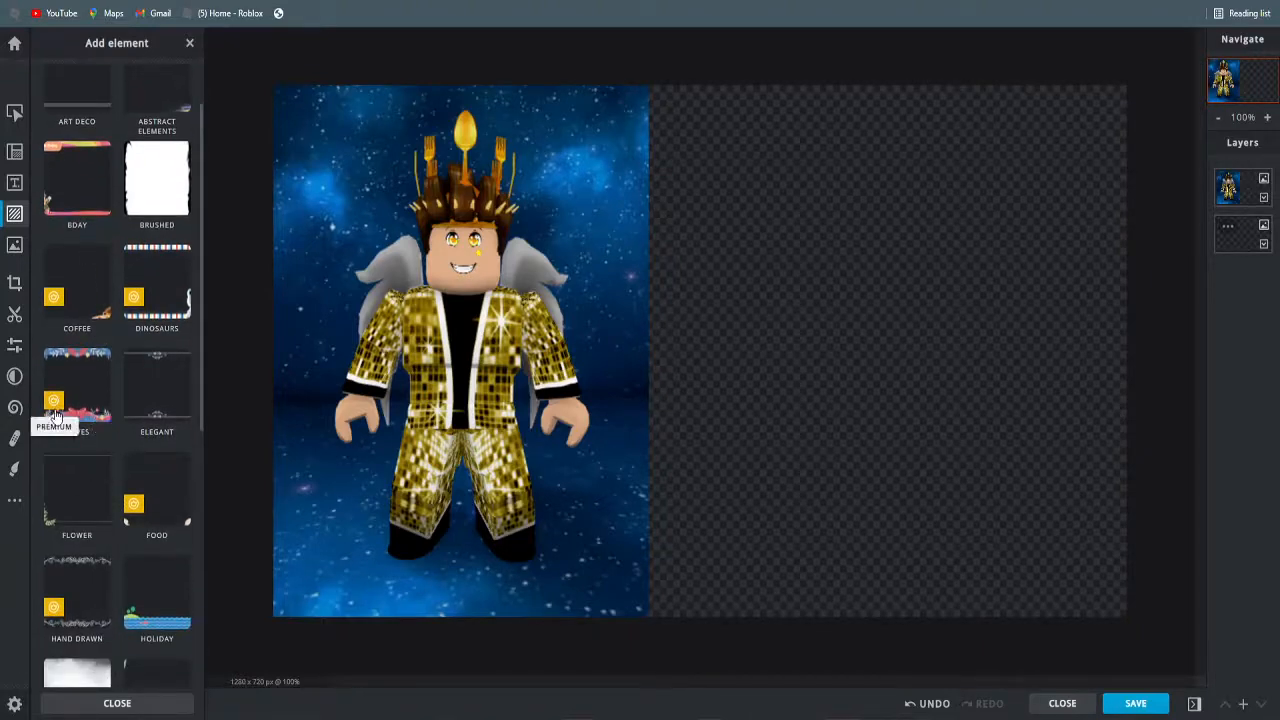
scroll(78, 465, "down", 3)
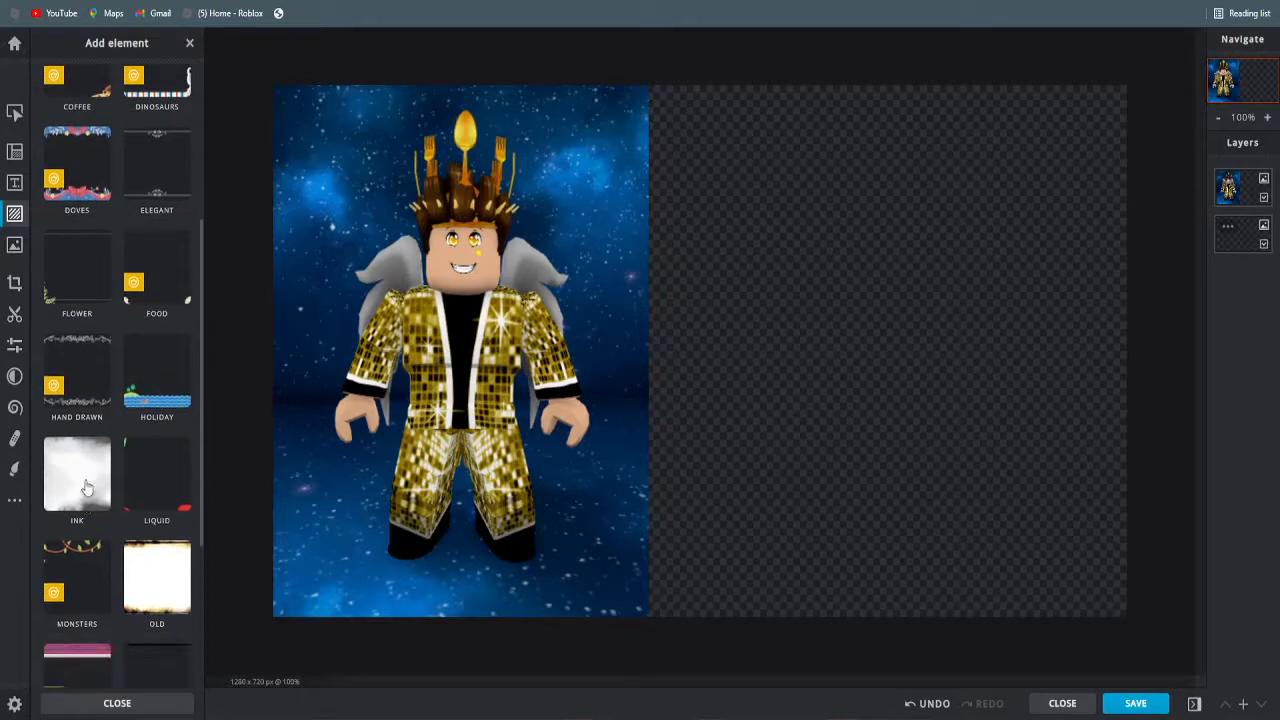
scroll(85, 485, "down", 1)
scroll(85, 482, "down", 3)
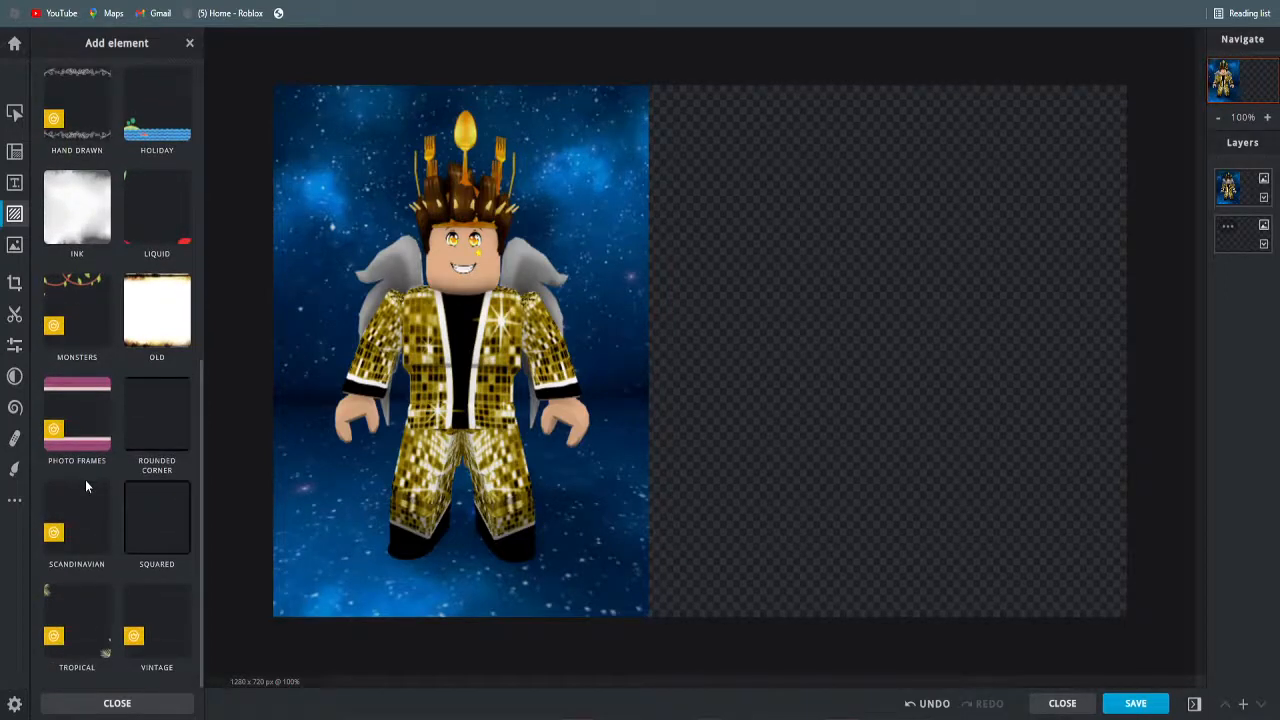
scroll(147, 540, "up", 4)
Check the add-image sources and look through the sticker categories in the element library
left_click(17, 246)
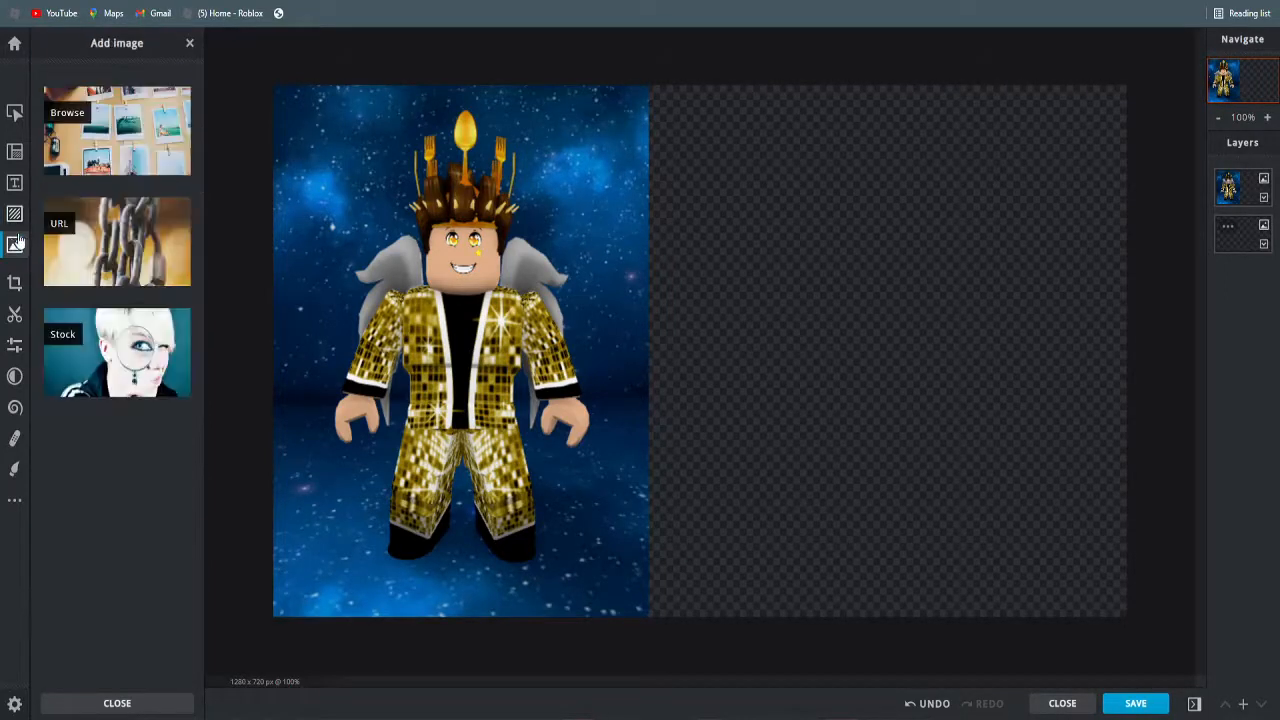
left_click(18, 224)
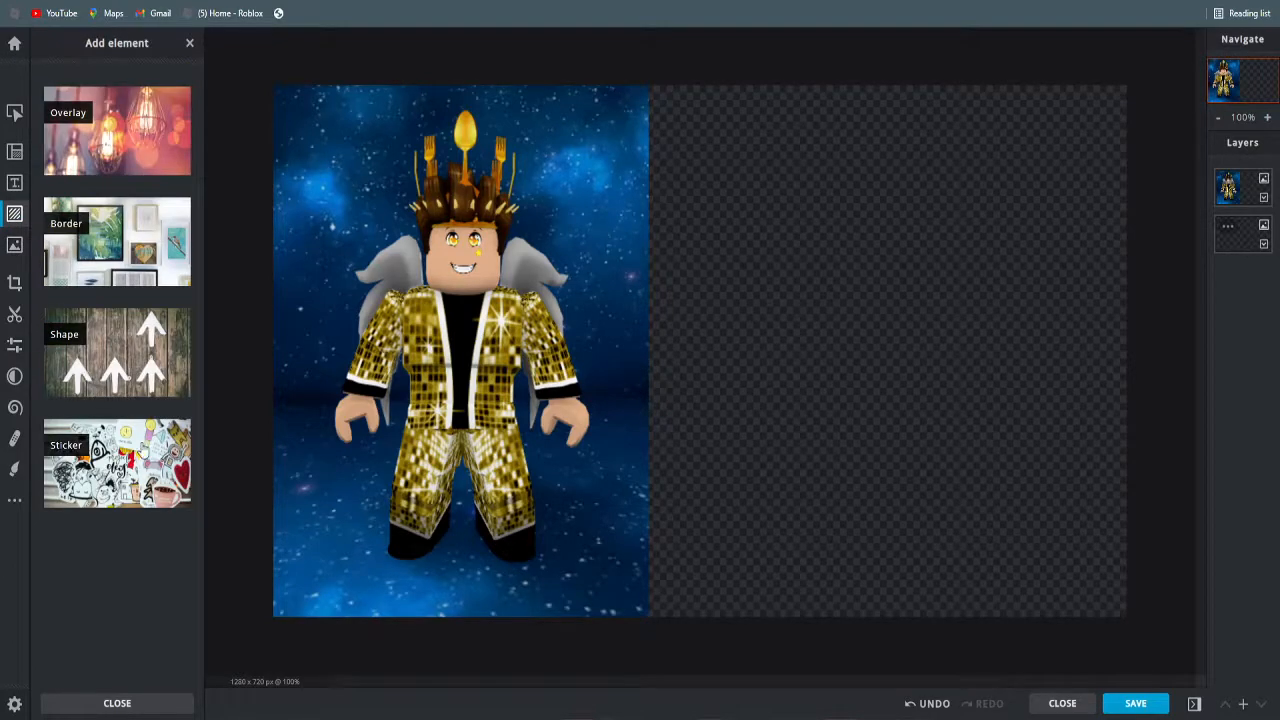
left_click(178, 345)
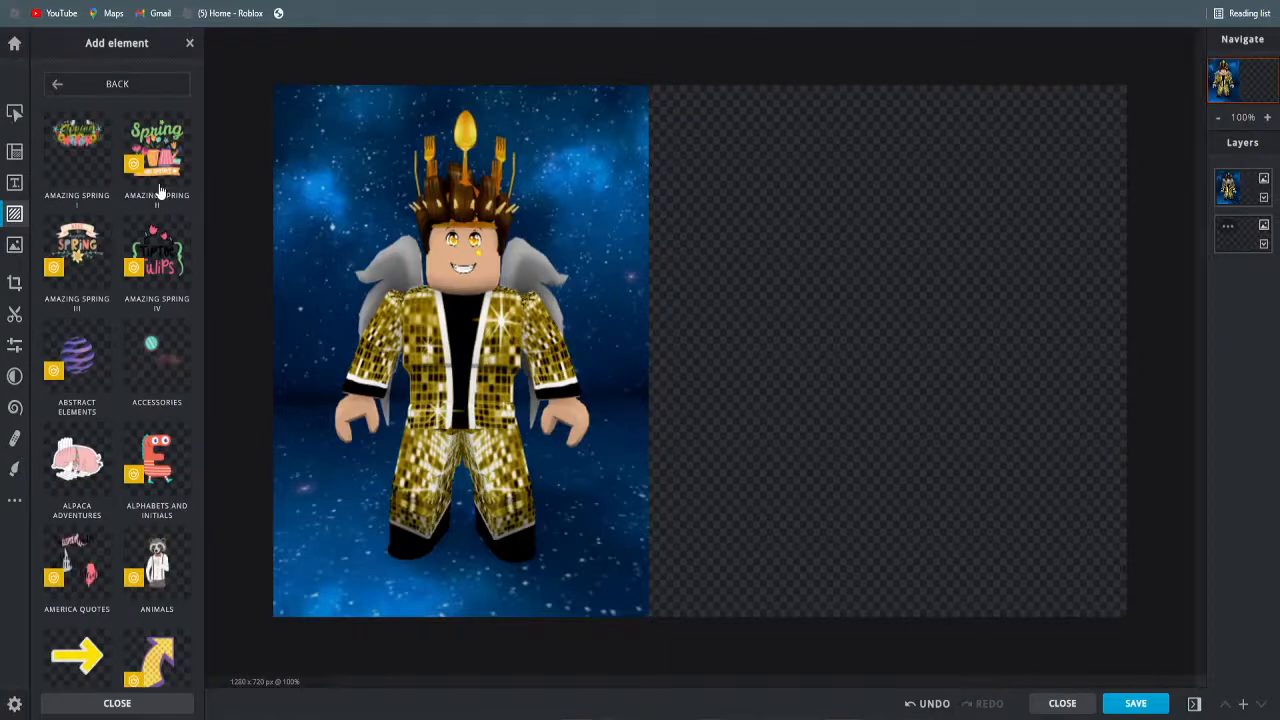
scroll(120, 470, "down", 3)
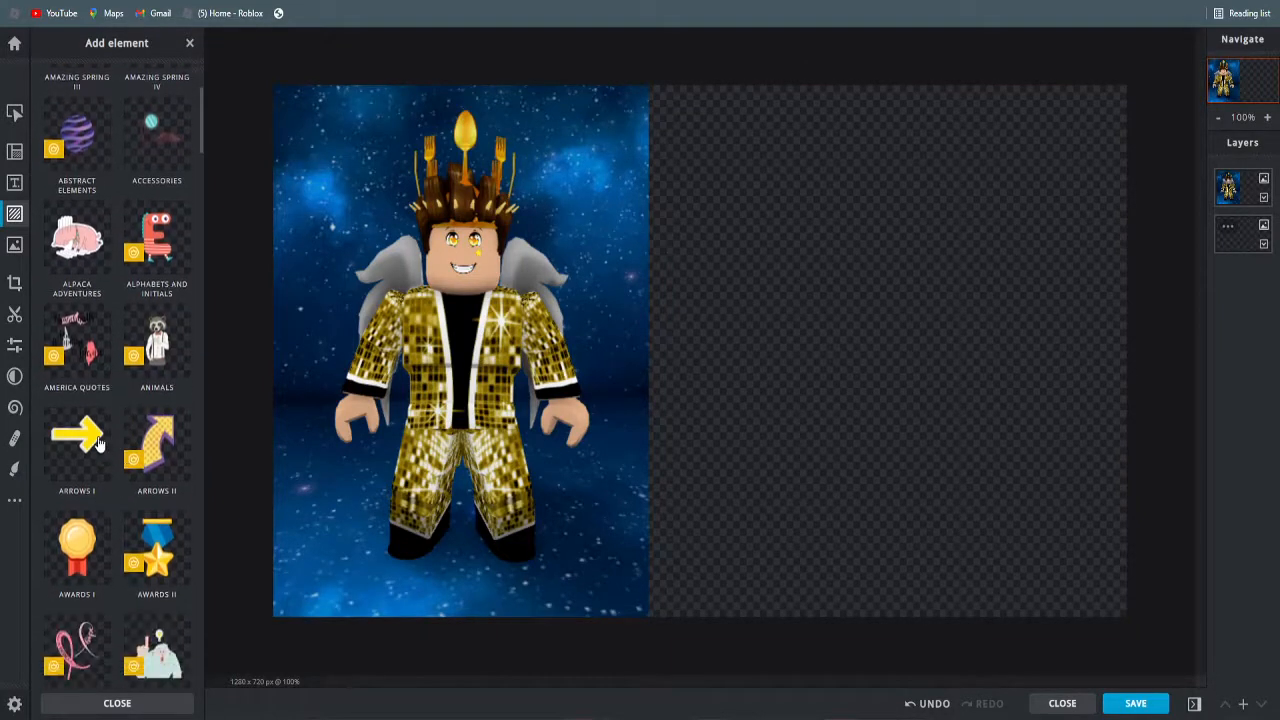
scroll(68, 510, "down", 1)
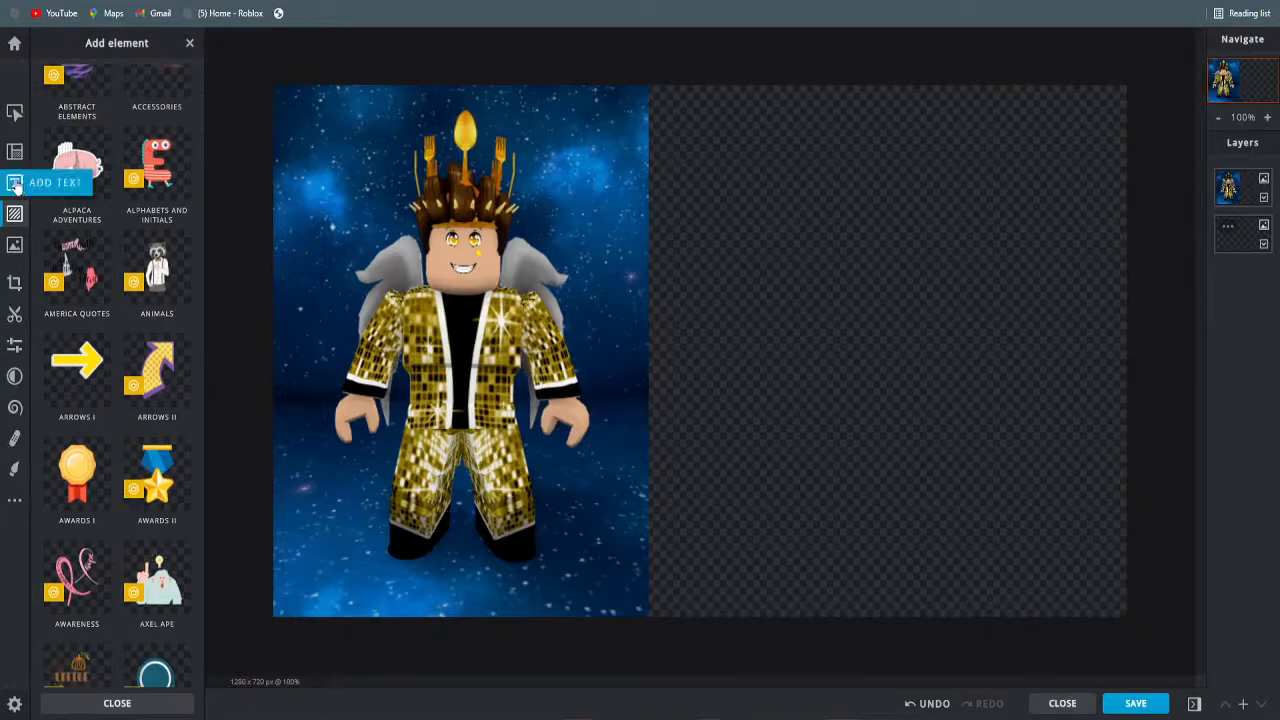
left_click(16, 215)
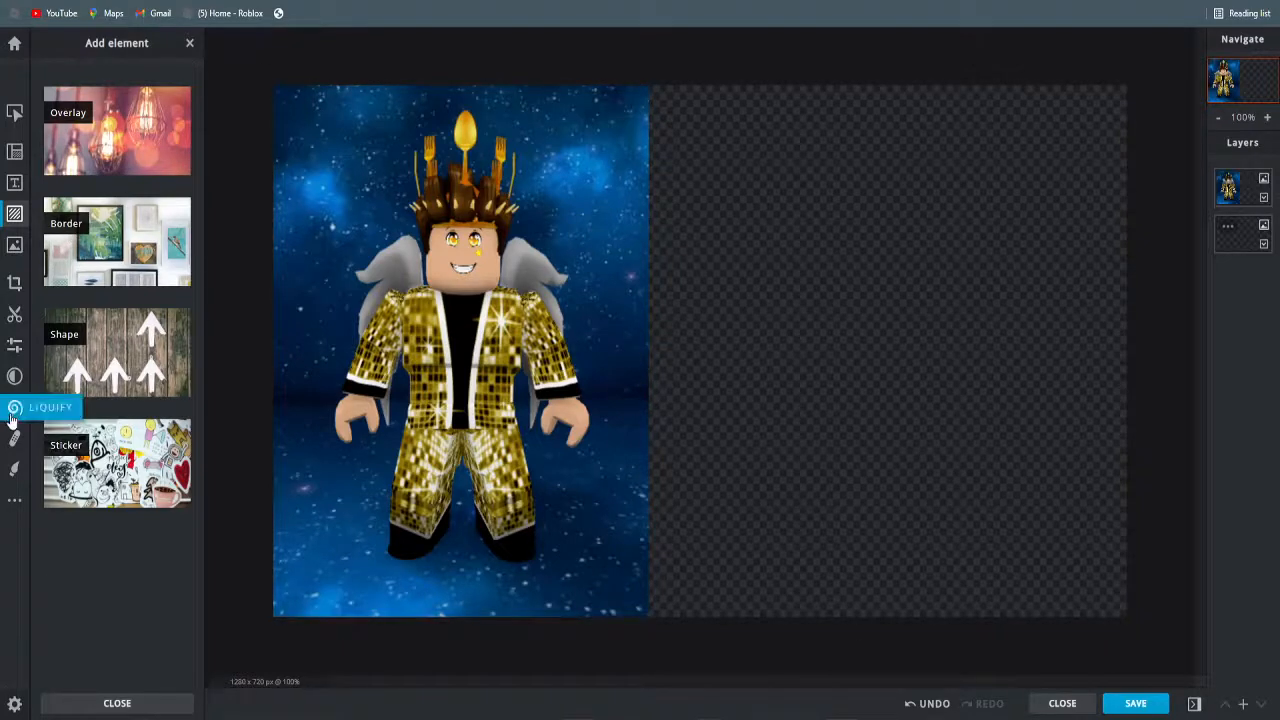
Start the Draw tool on the avatar layer, try a white brush stroke down the image's right edge and undo it
left_click(16, 474)
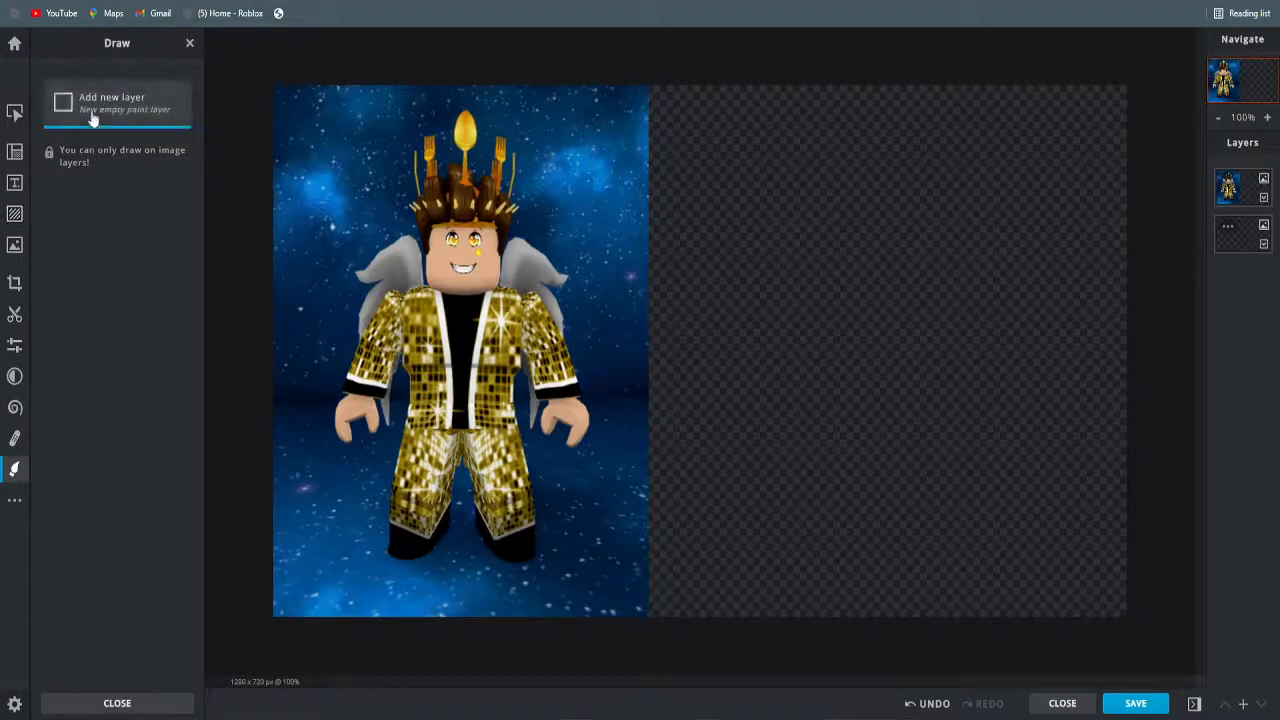
left_click(1257, 192)
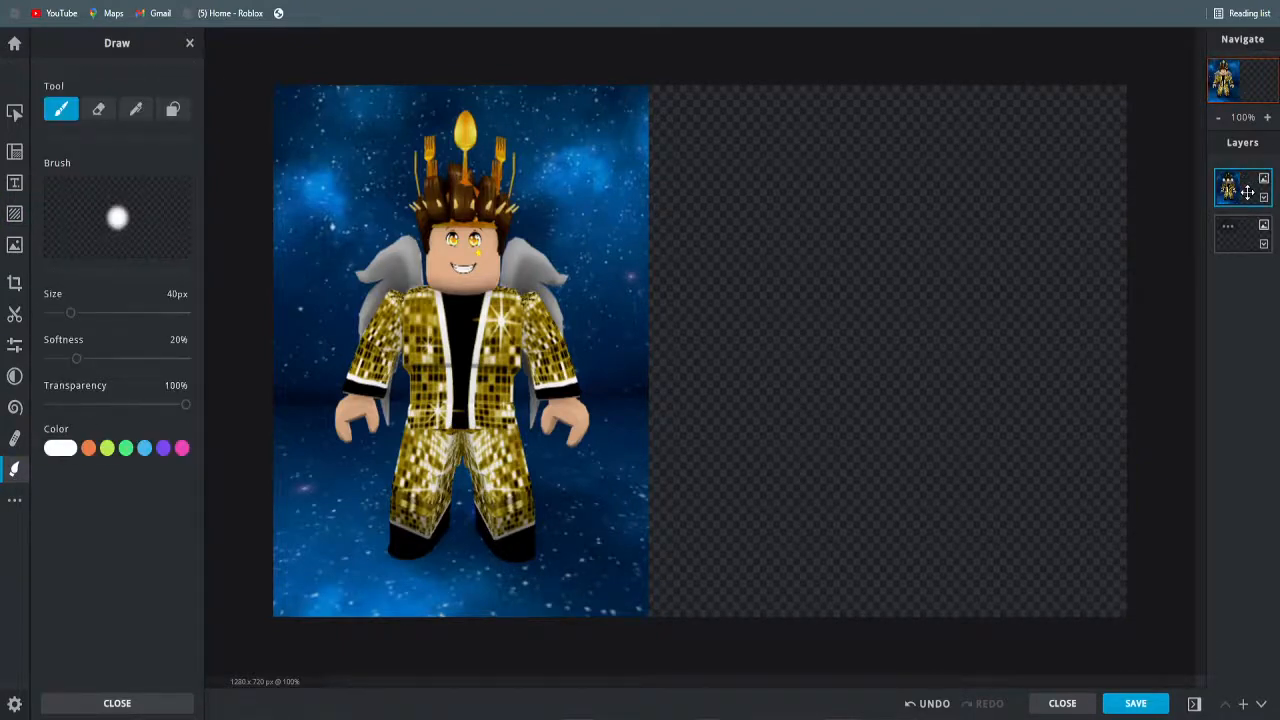
left_click_drag(651, 94, 650, 243)
key("ctrl+z")
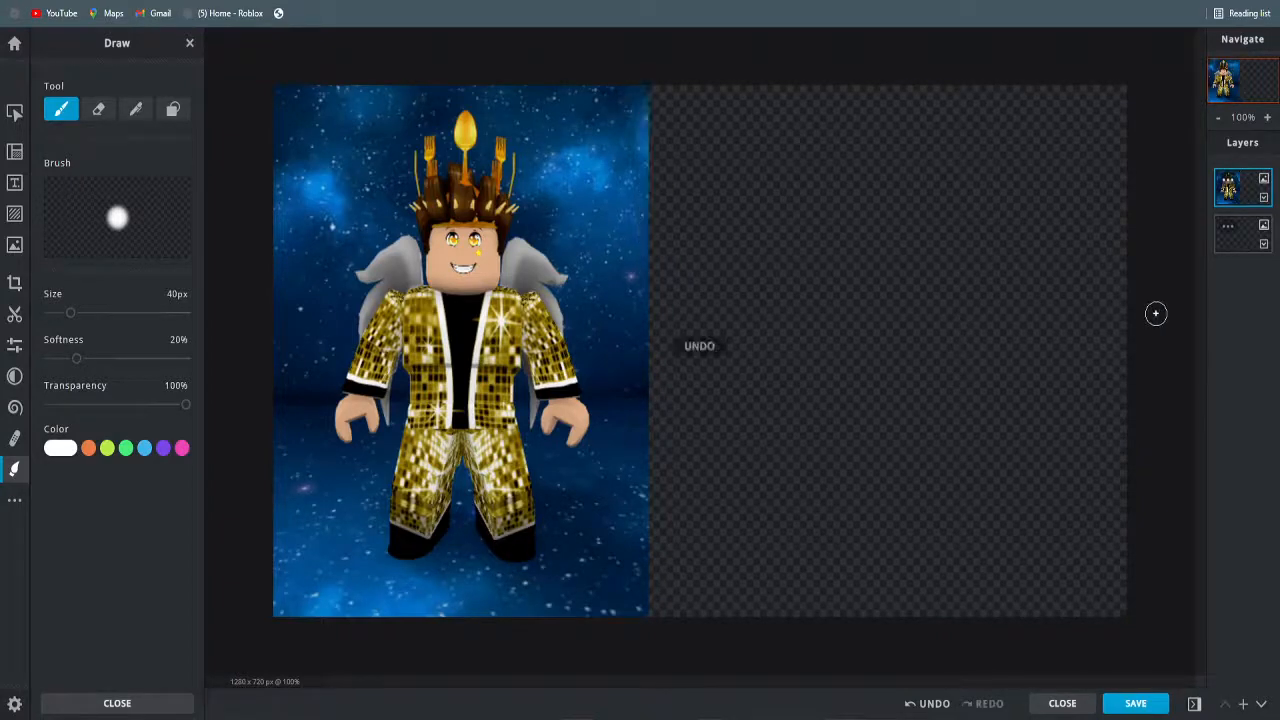
Select the empty bottom layer for drawing, try a white brush stroke beside the avatar image and undo it
left_click(1258, 233)
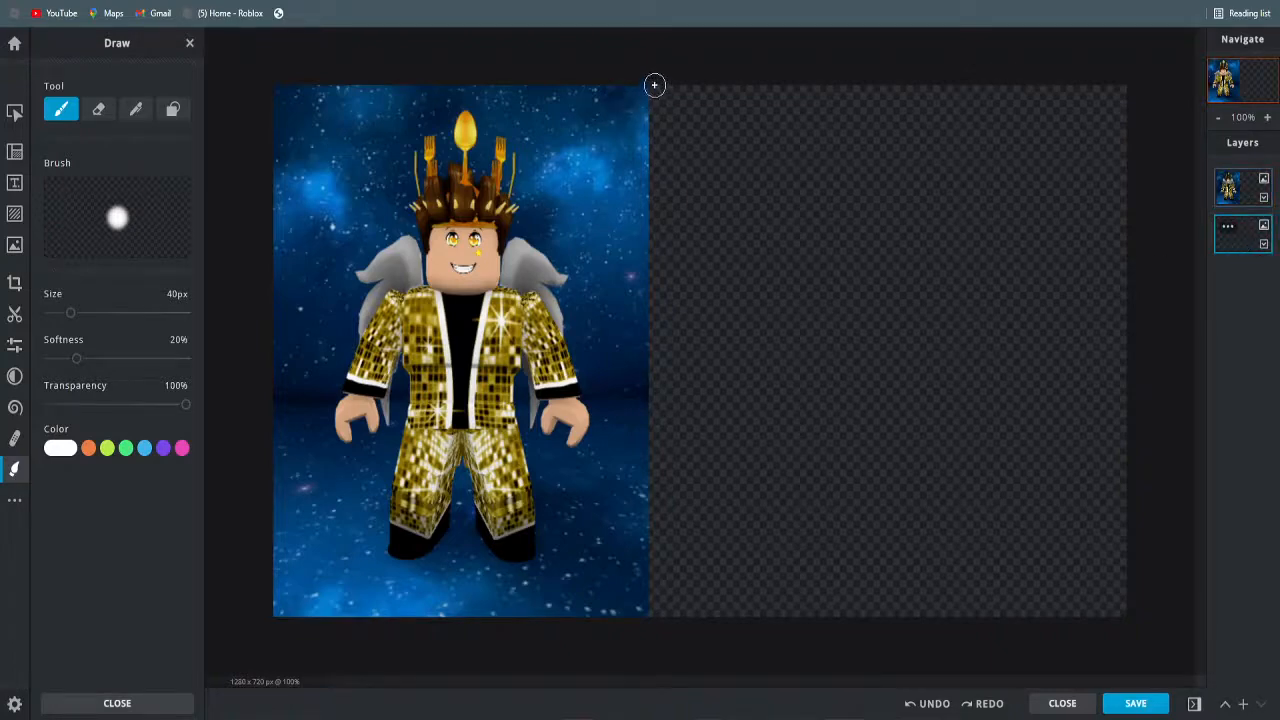
left_click_drag(651, 85, 648, 245)
mouse_move(610, 717)
left_mouse_down()
mouse_move(640, 467)
mouse_move(608, 179)
mouse_move(595, 680)
left_mouse_up()
key("ctrl+z")
Sample dark blue #001A38 from the avatar's background and paint the empty part of the bottom layer with a 700 px brush
left_click(68, 450)
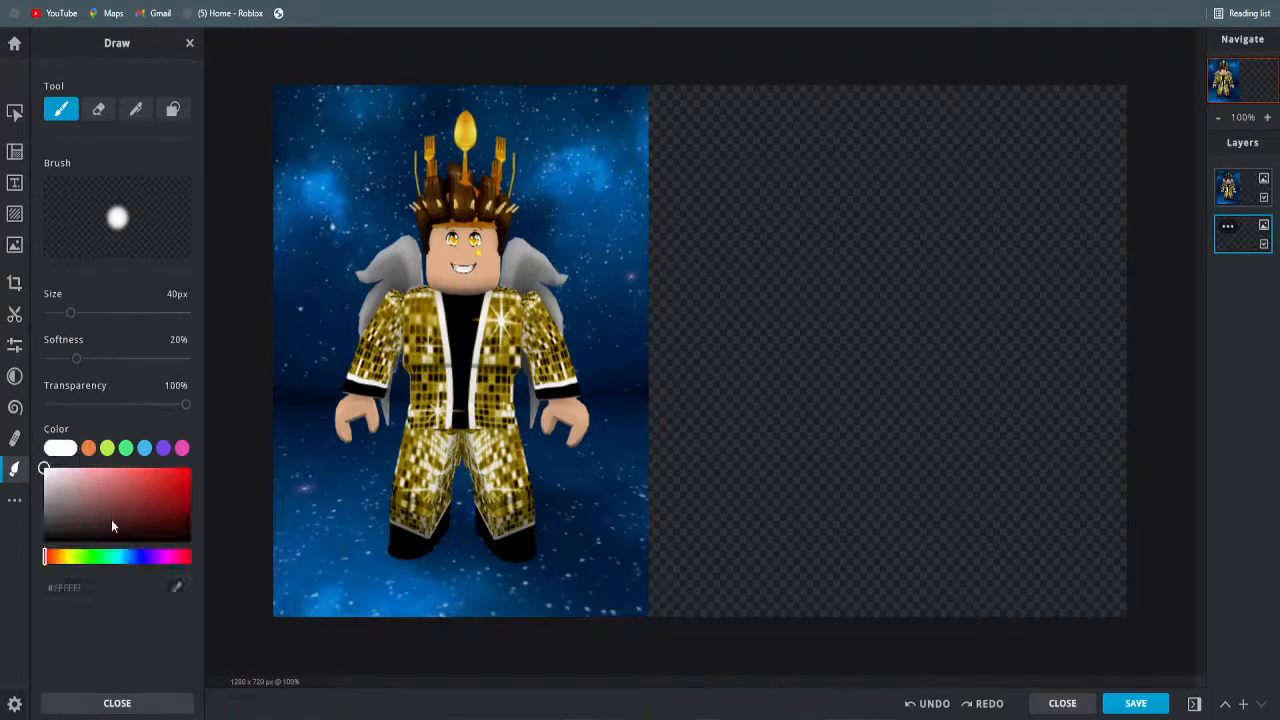
left_click(626, 411)
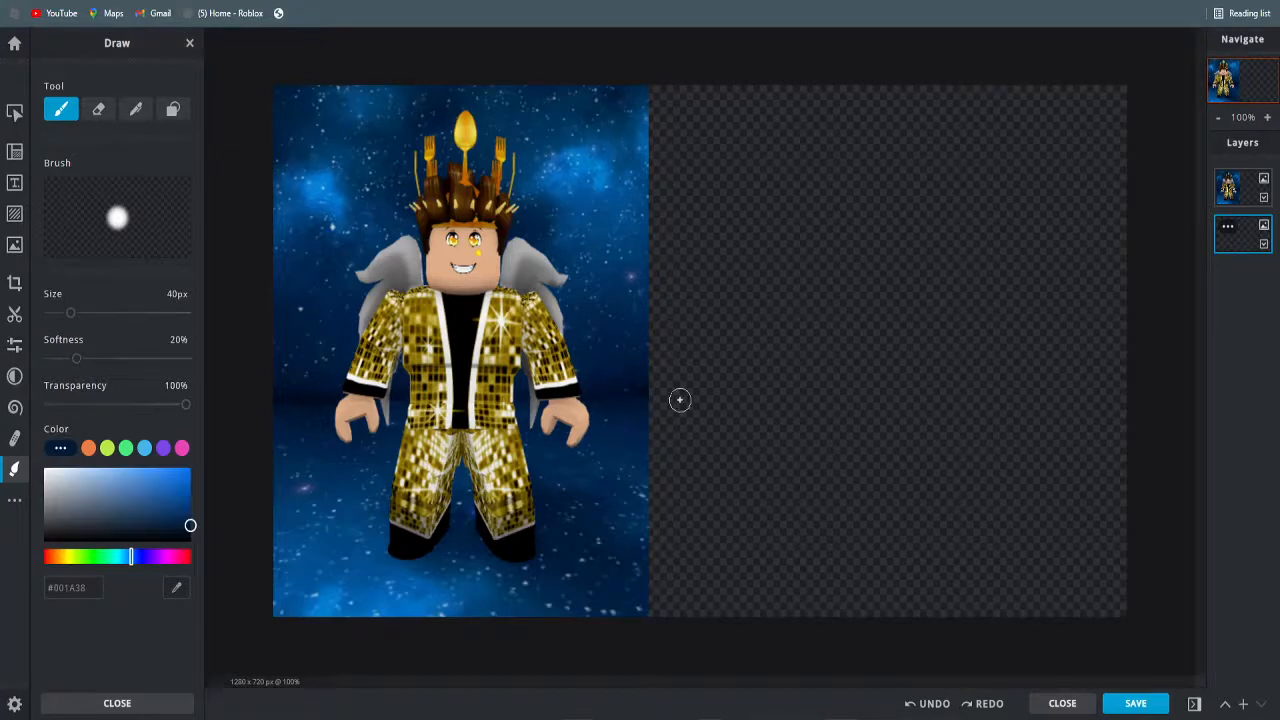
left_click(657, 74)
left_click_drag(81, 314, 158, 313)
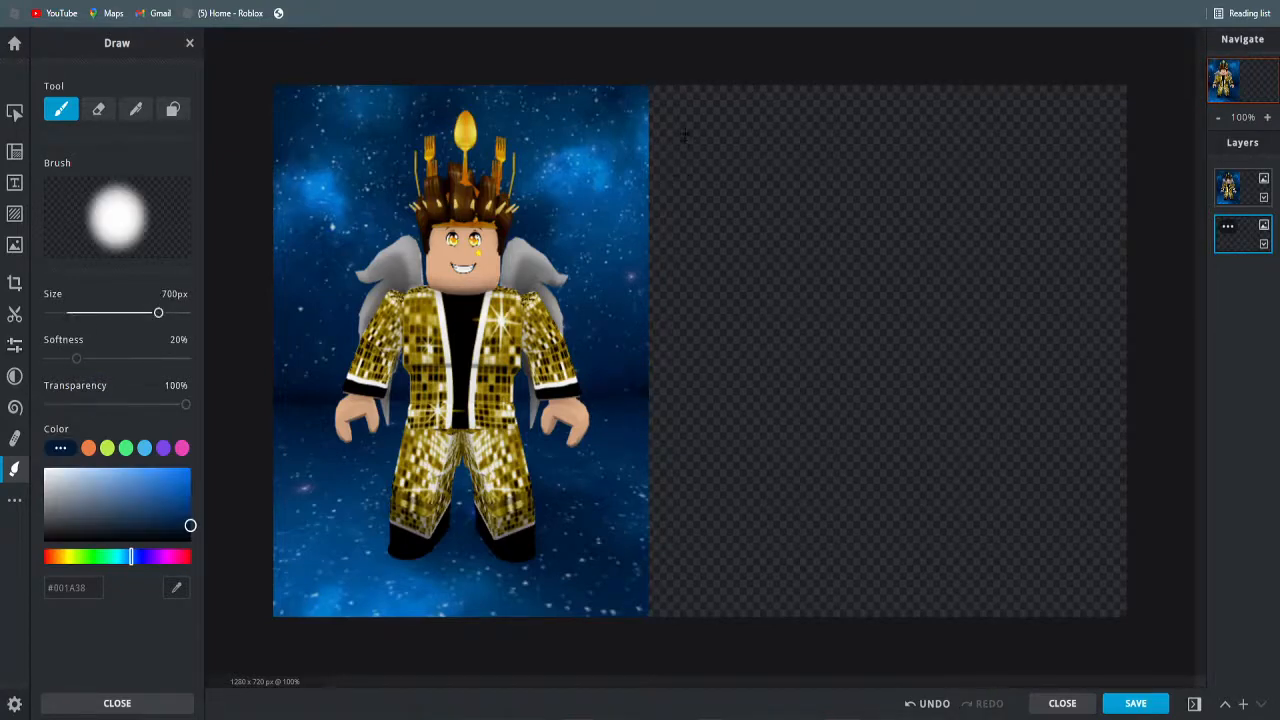
mouse_move(685, 133)
left_mouse_down()
mouse_move(672, 115)
mouse_move(660, 470)
mouse_move(1010, 560)
mouse_move(1040, 490)
mouse_move(960, 270)
left_mouse_up()
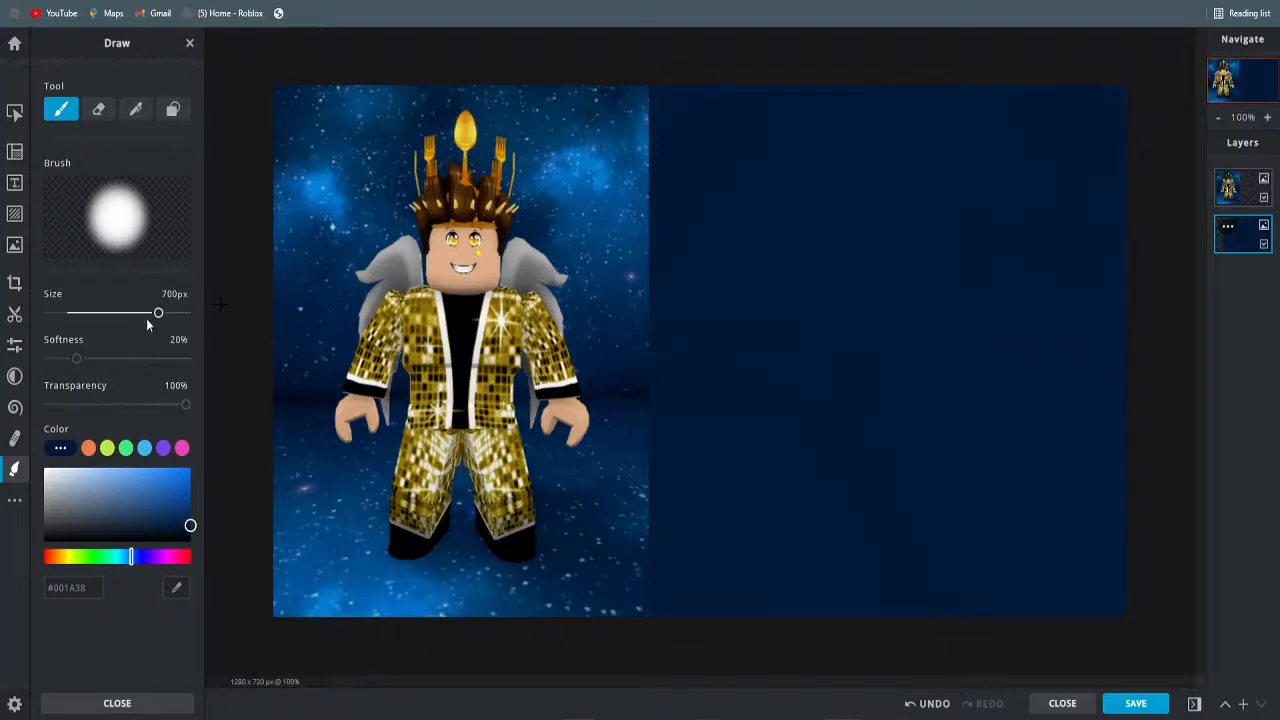
Try small and maximum brush sizes without softness, and set the brush to 34 px with 15% softness
mouse_move(147, 322)
left_mouse_down()
mouse_move(67, 326)
mouse_move(49, 360)
left_mouse_up()
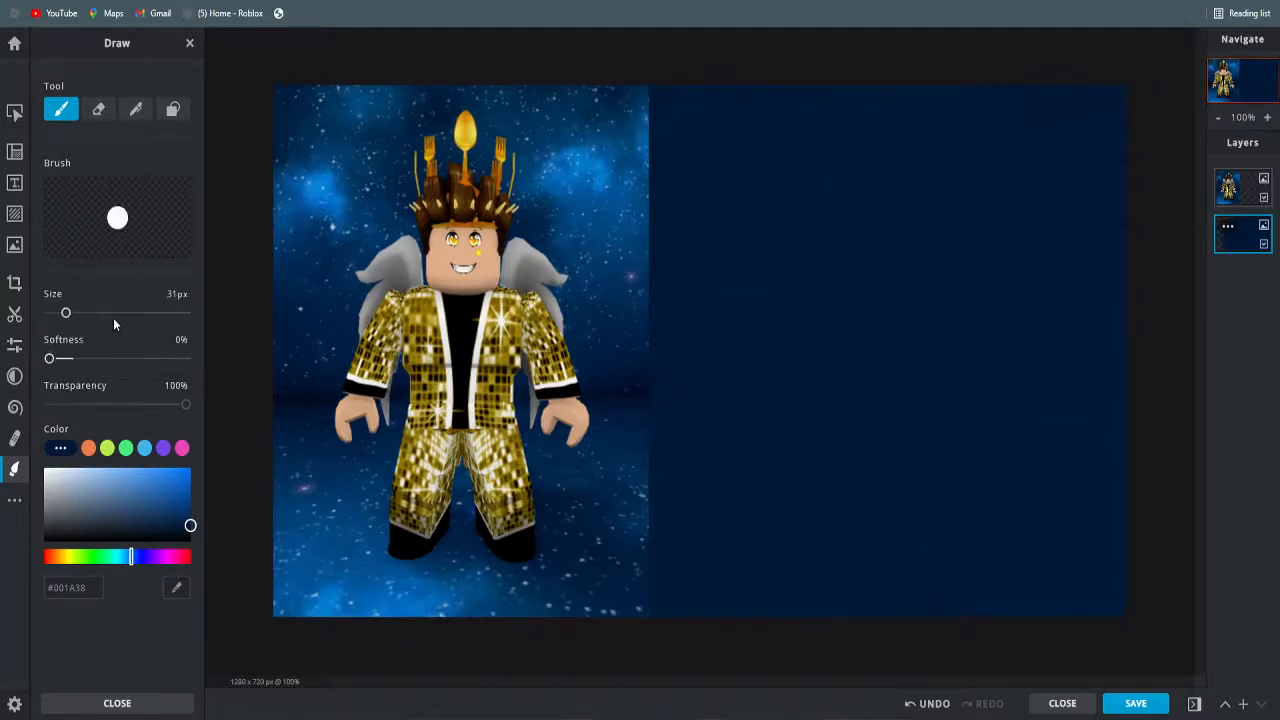
left_click_drag(114, 324, 186, 322)
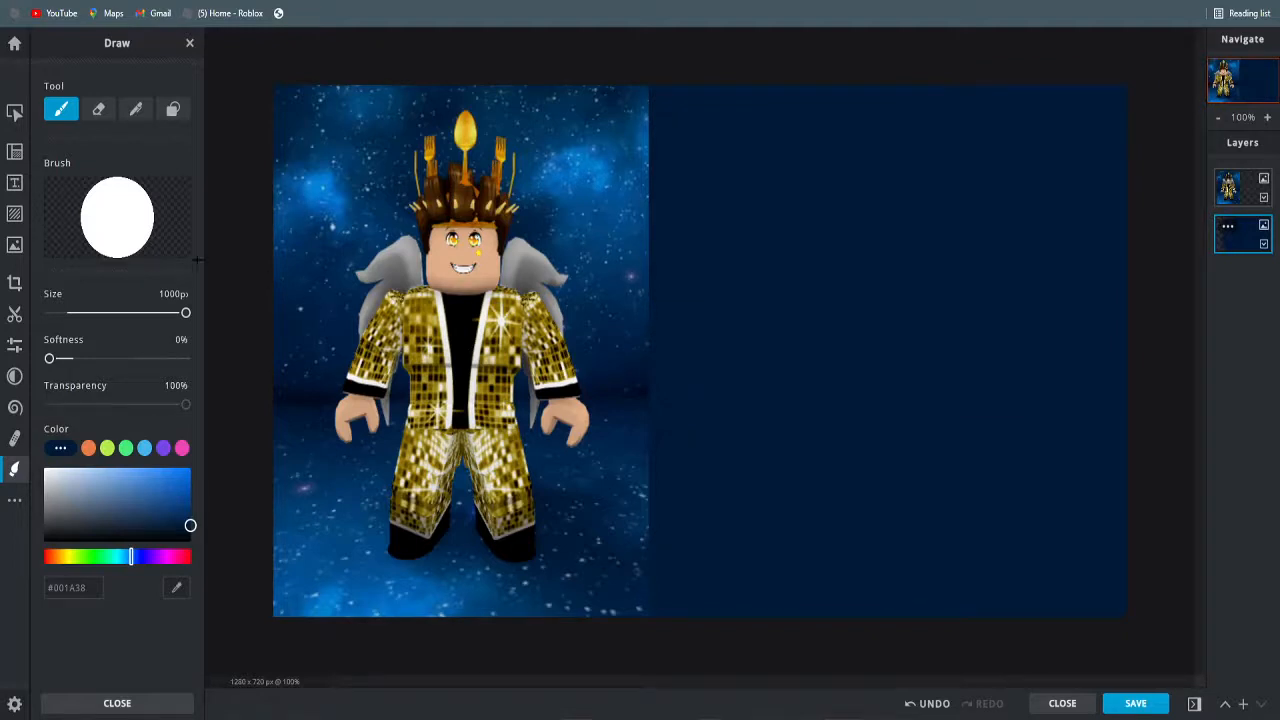
left_click(67, 313)
left_click(69, 359)
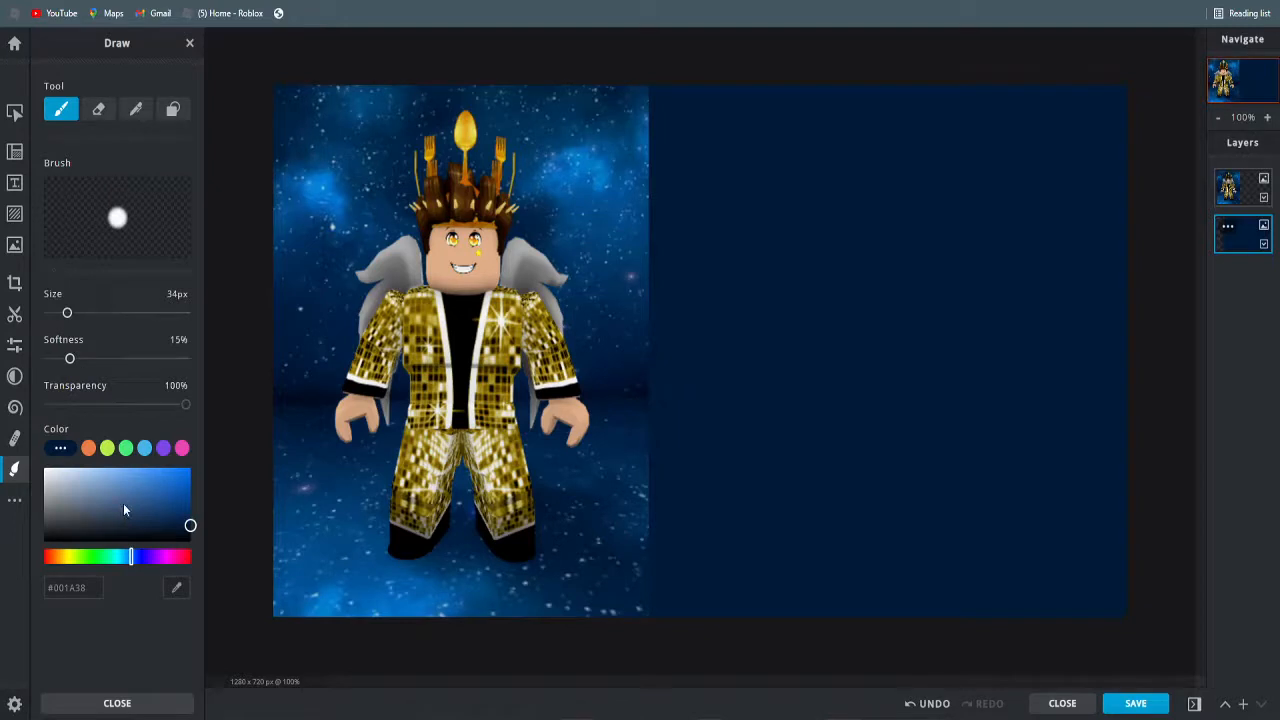
Sample grey-blue #717D9F from the avatar's starry background and dab scattered star dots across the dark blue part of the canvas
left_click(176, 587)
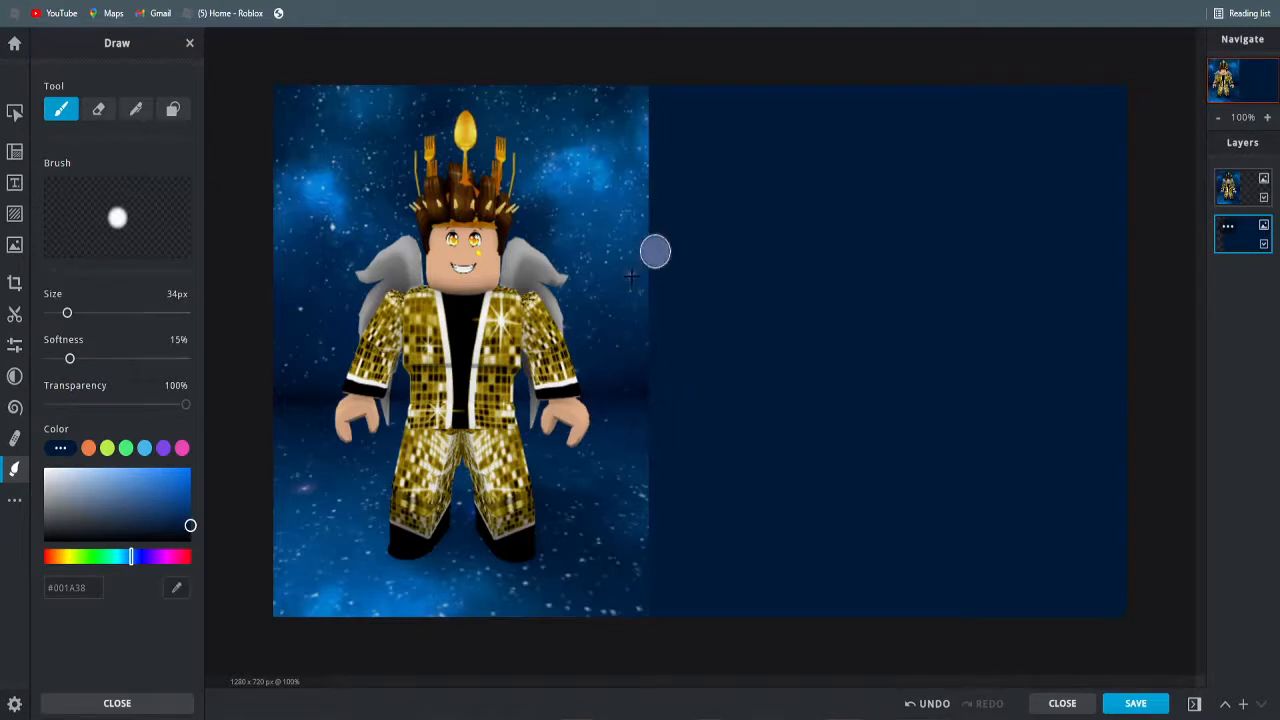
left_click(654, 250)
left_click(672, 155)
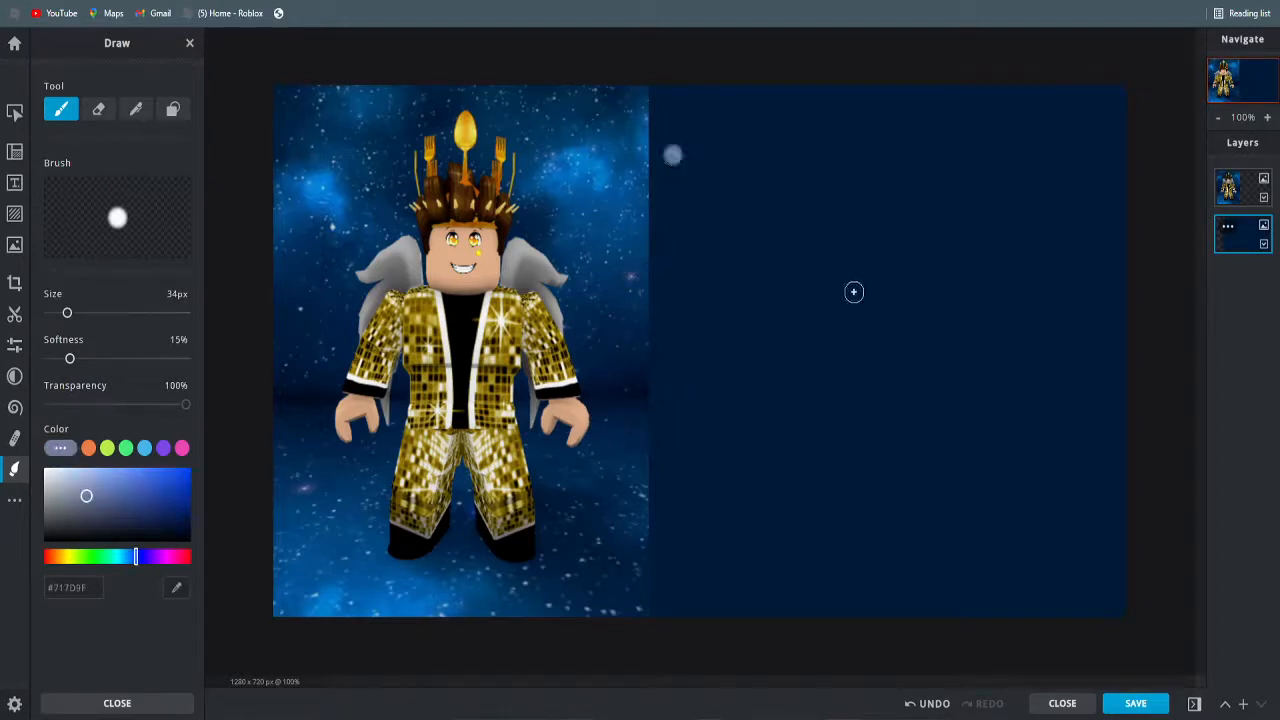
left_click(853, 292)
left_click(957, 487)
left_click(933, 252)
left_click(835, 461)
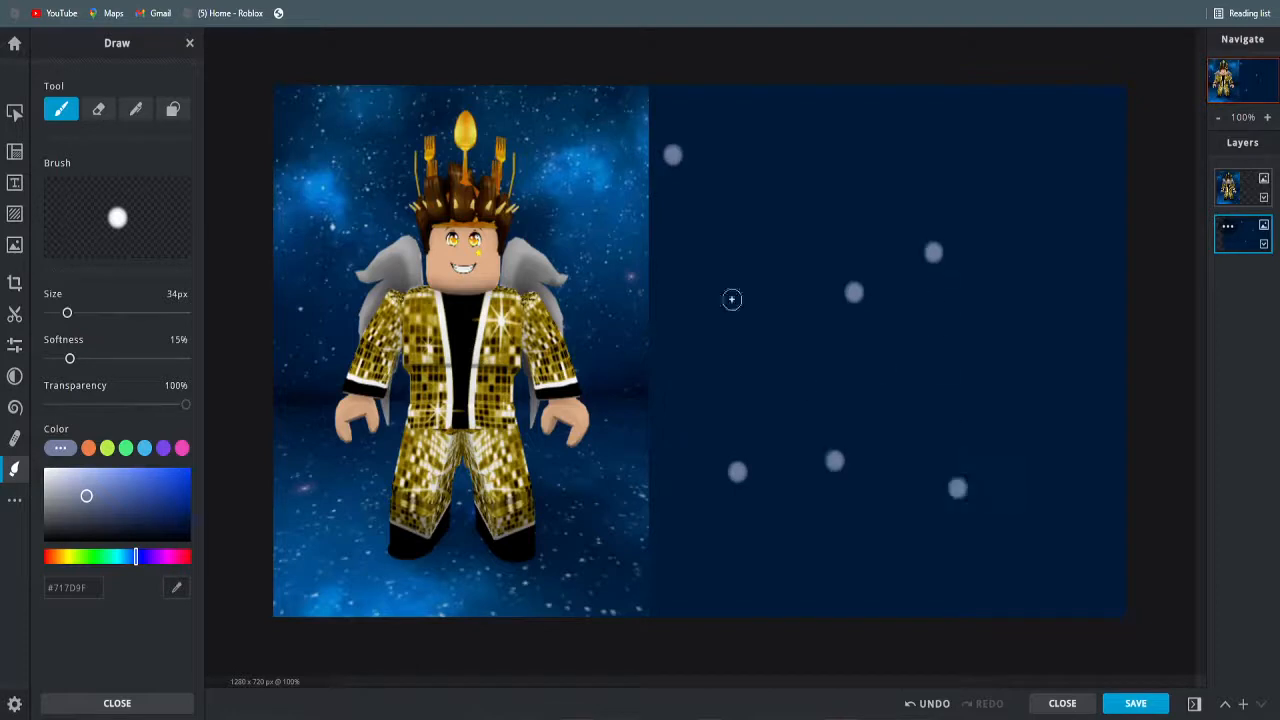
left_click(728, 297)
left_click(893, 365)
left_click(1019, 281)
left_click(1044, 171)
left_click(867, 101)
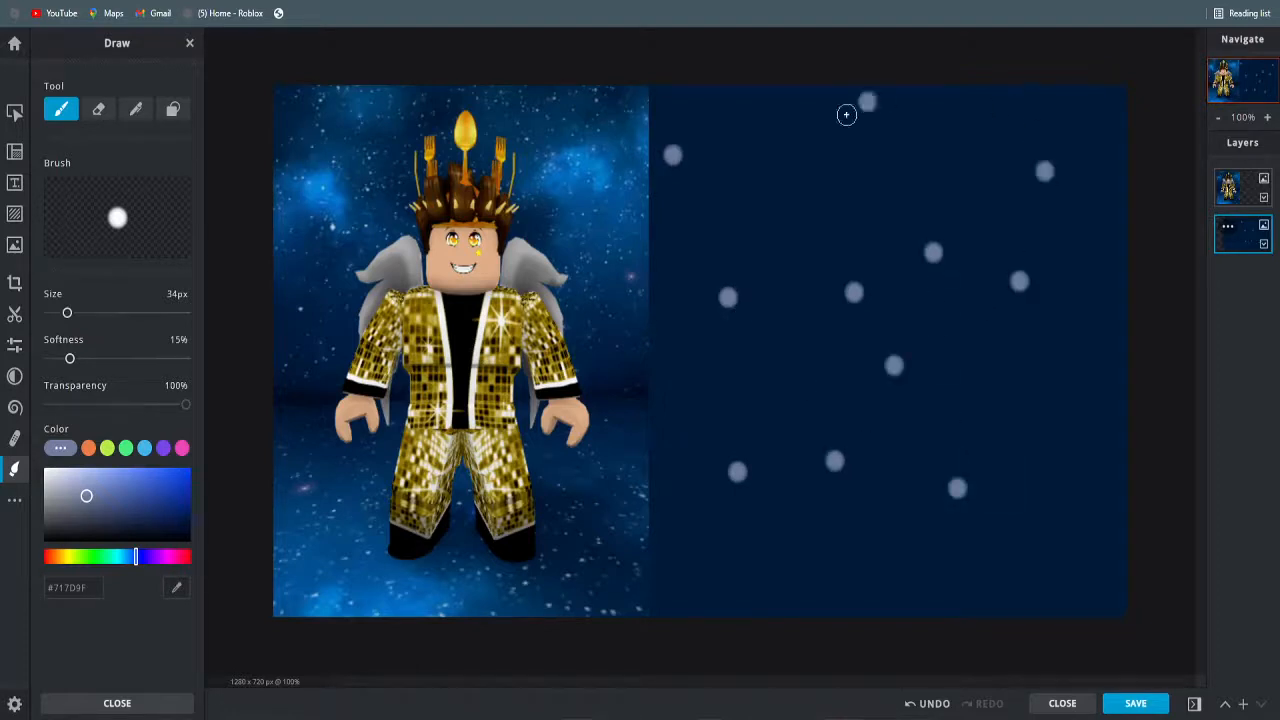
left_click(752, 181)
left_click(1053, 584)
left_click(1032, 439)
left_click(879, 551)
left_click(740, 608)
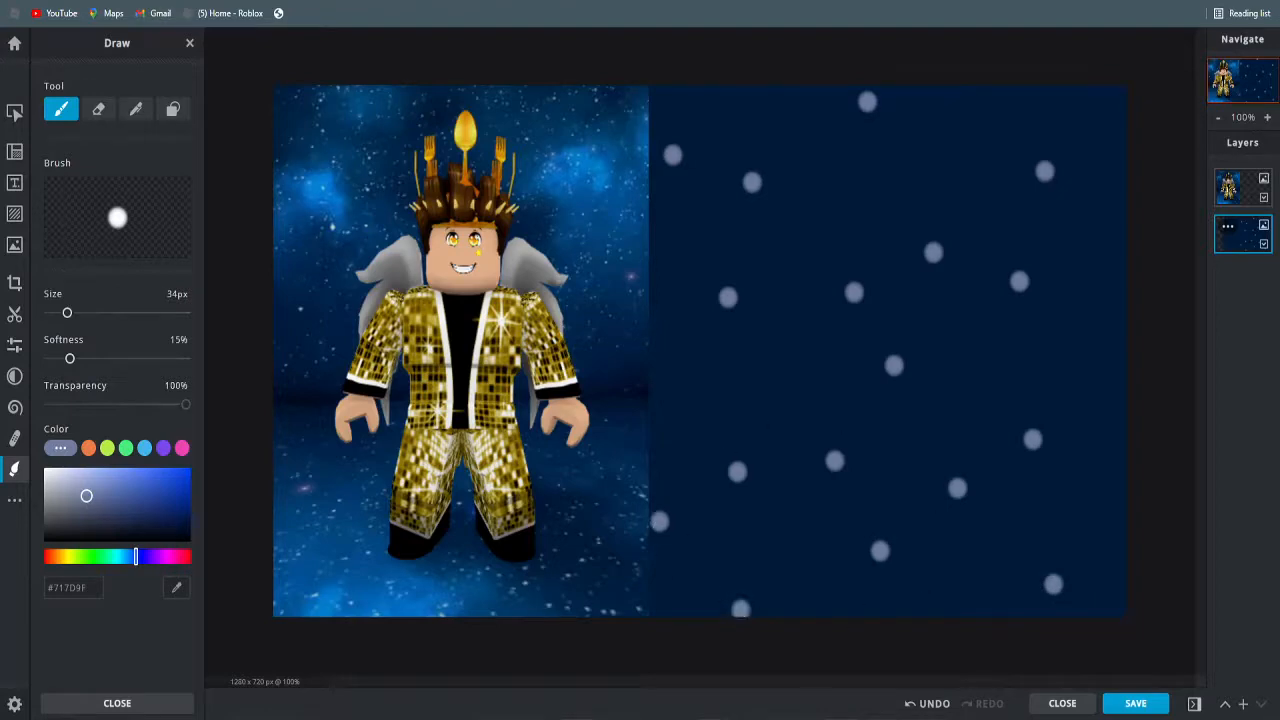
Search Google Images for "cool background" in a new browser tab, browse the pictures and change the query to "space"
key("ctrl+t")
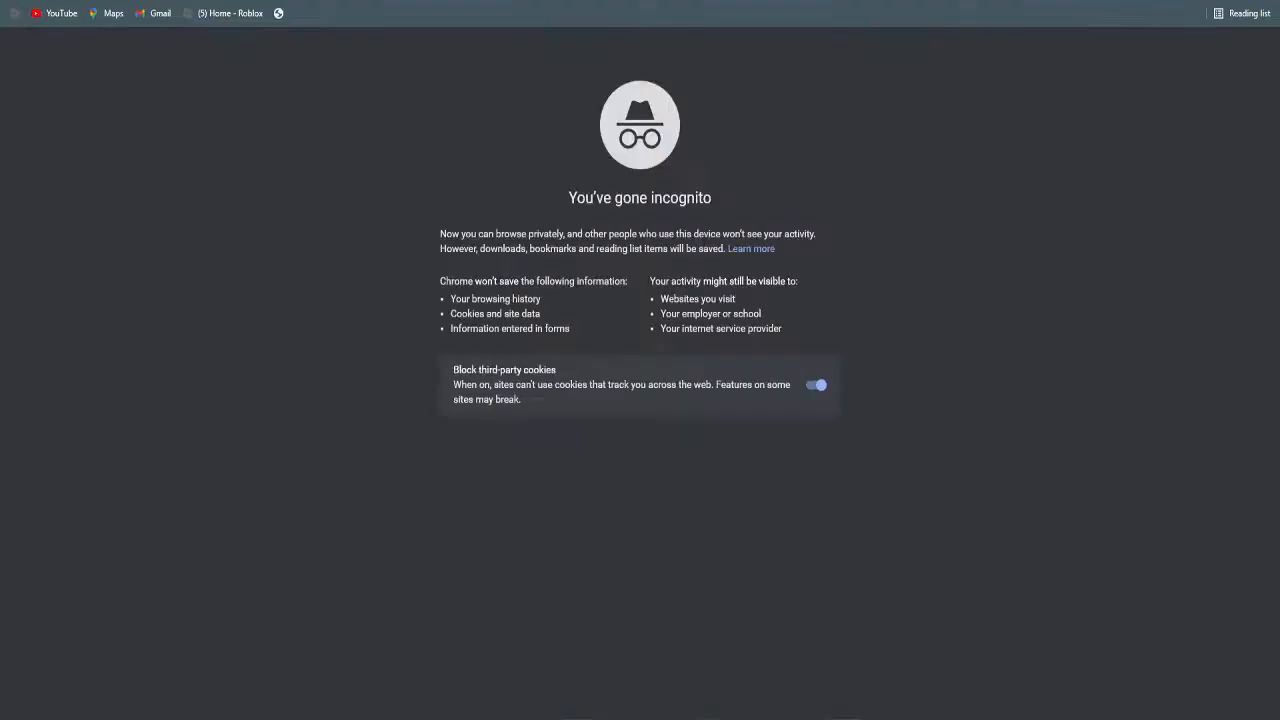
type("co")
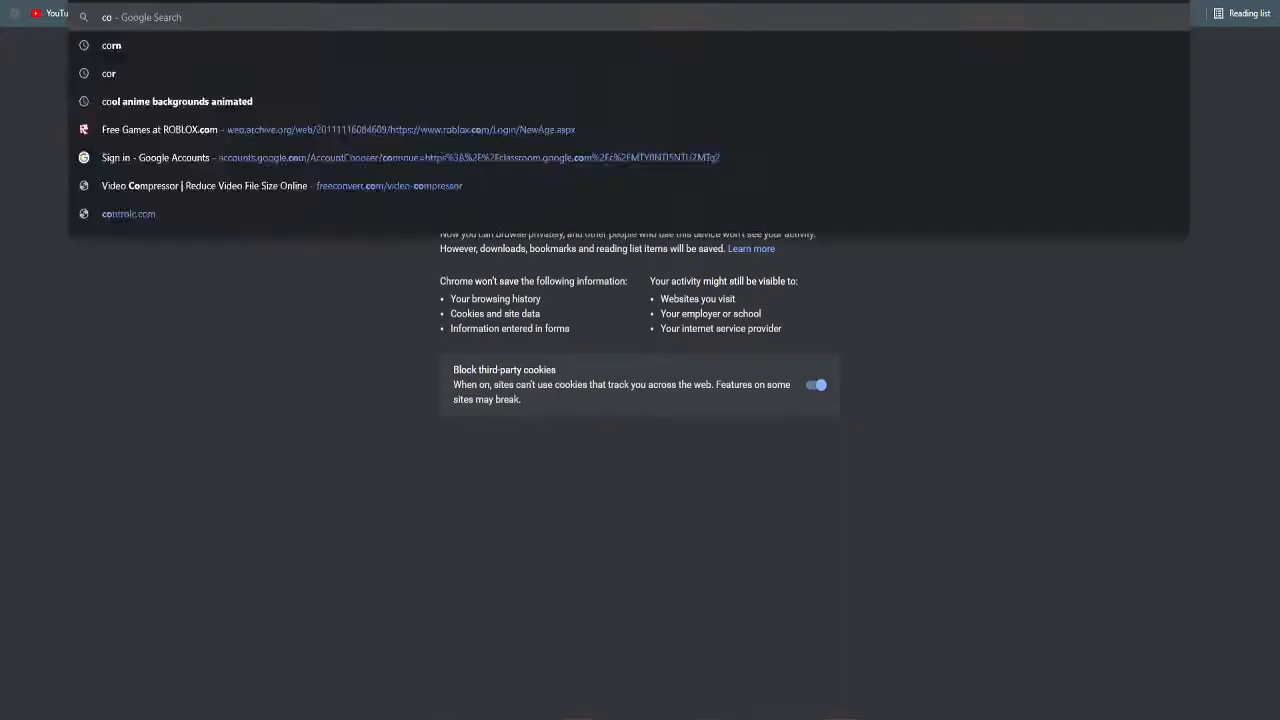
type("ol baccground")
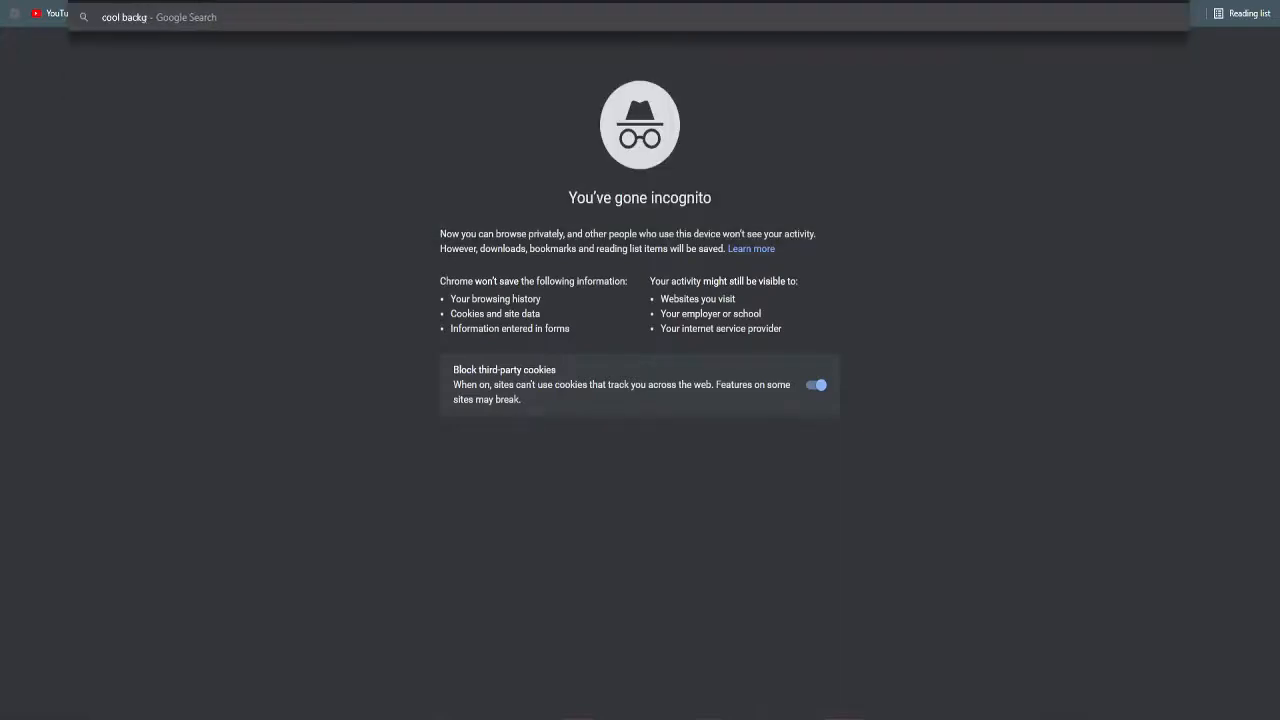
key("Return")
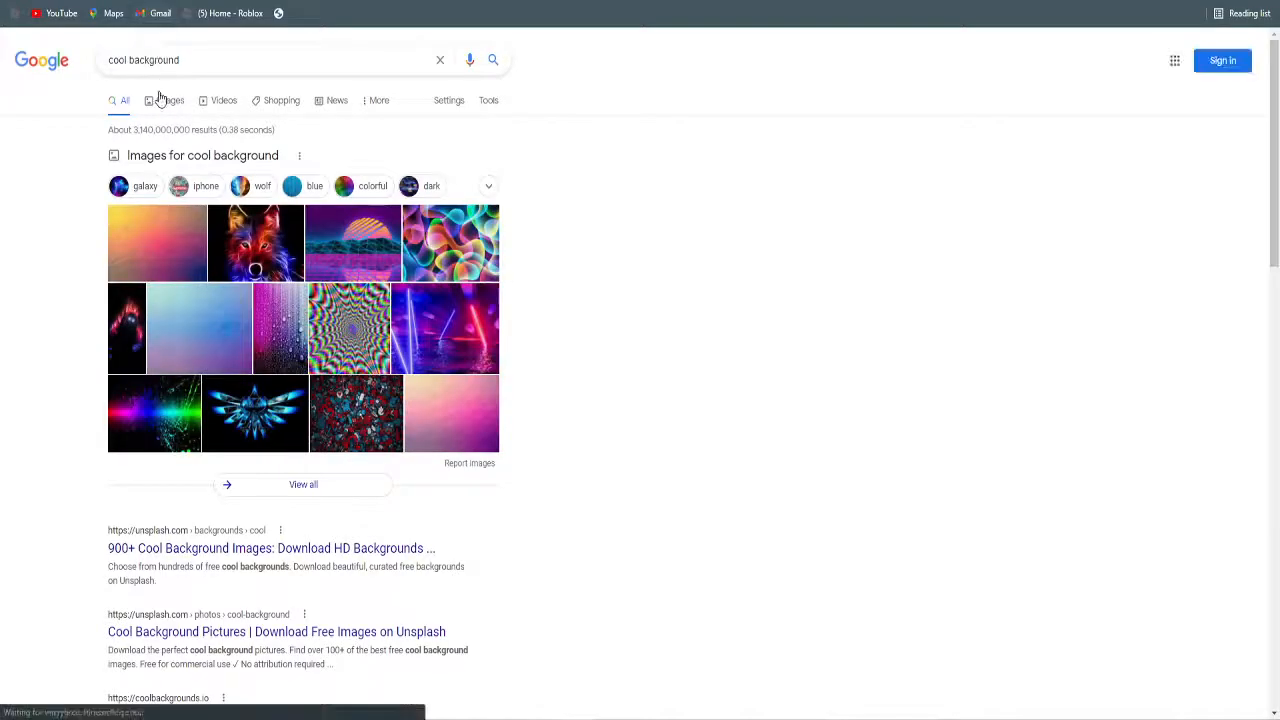
left_click(163, 100)
scroll(387, 390, "down", 1)
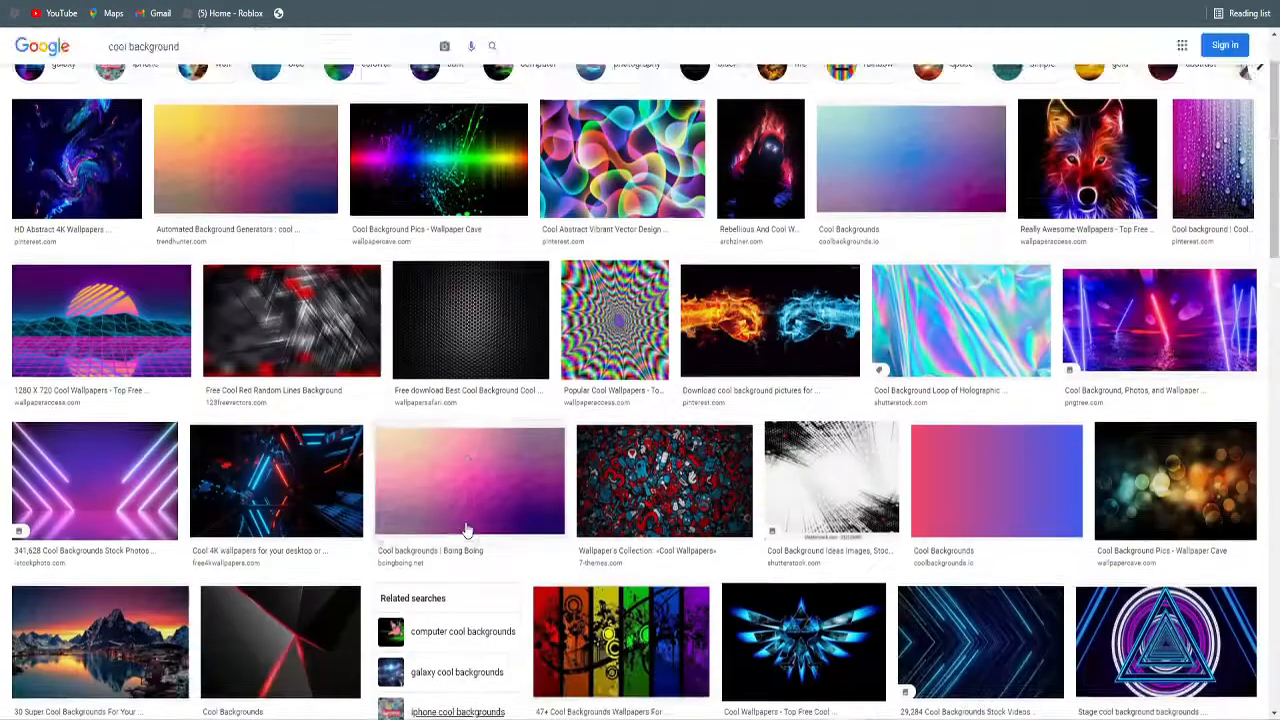
scroll(510, 262, "up", 1)
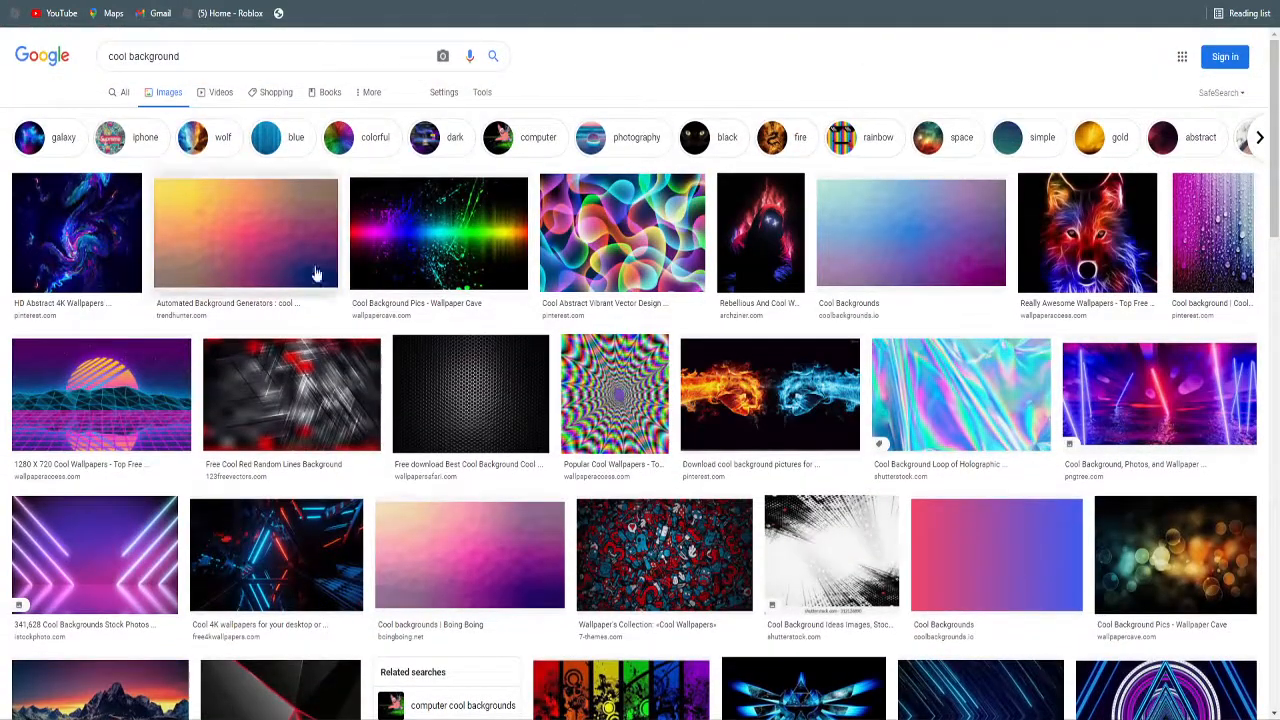
left_click(233, 57)
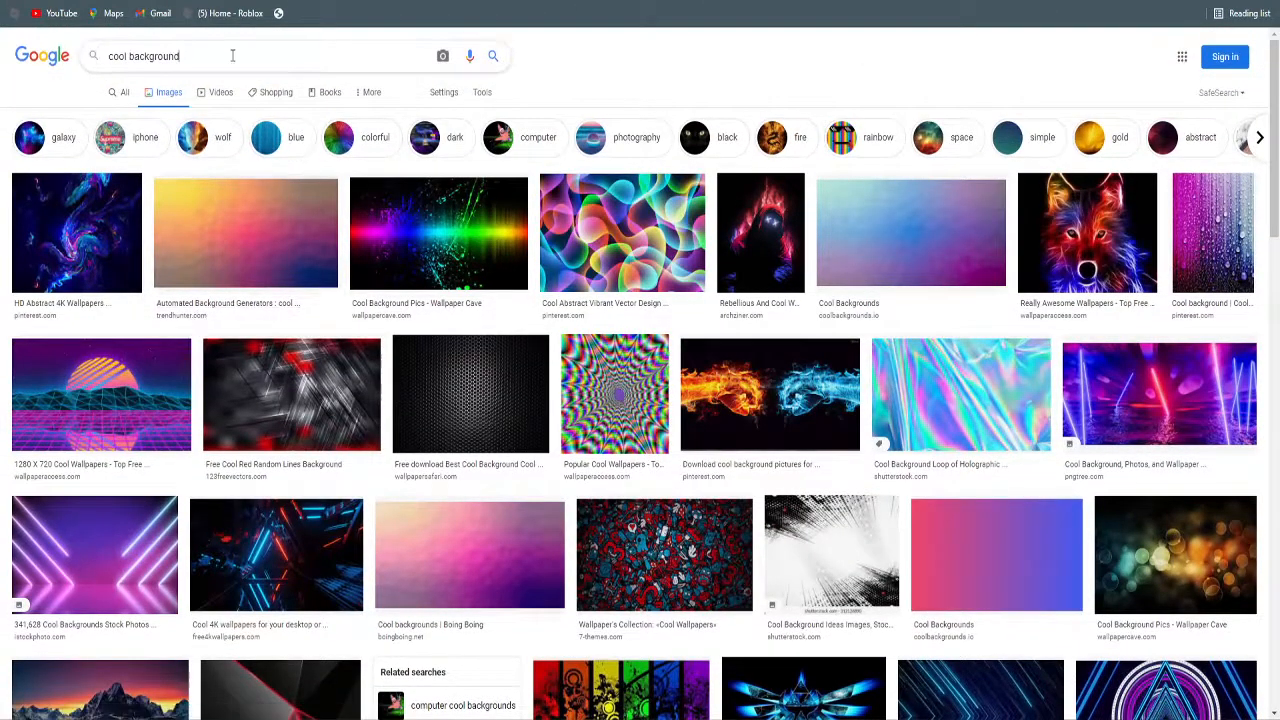
type("space")
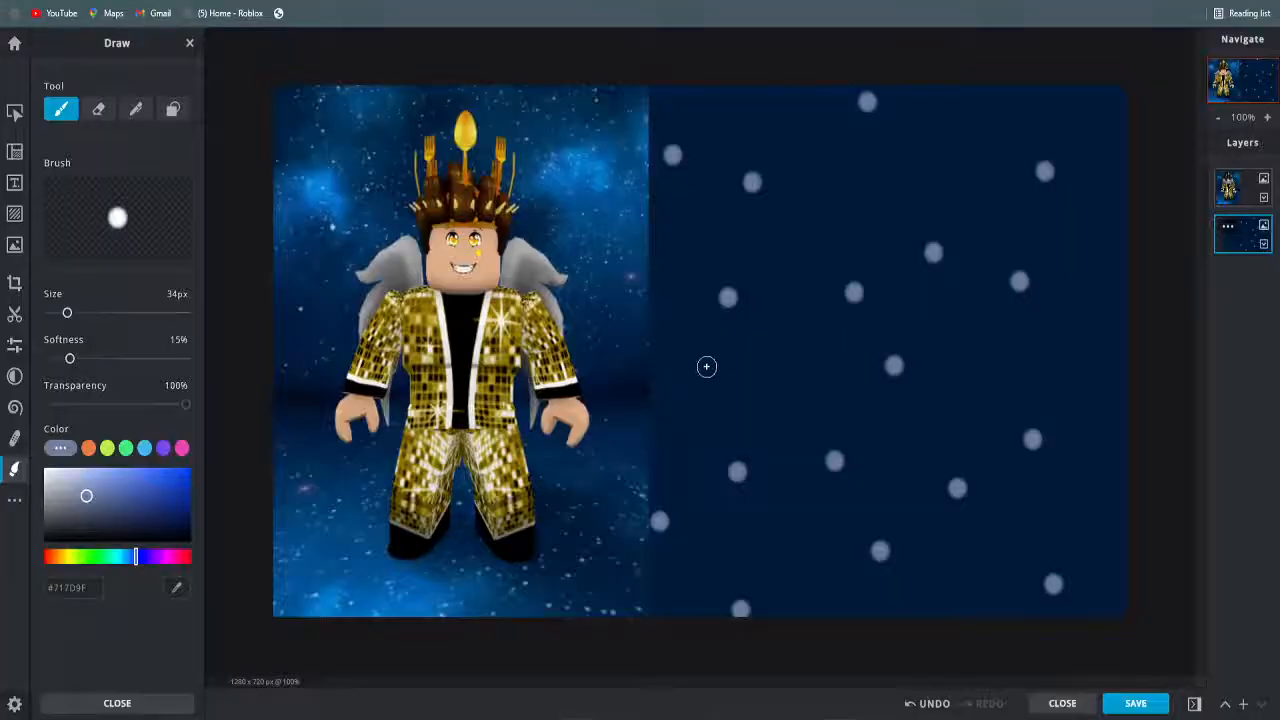
Switch back to Pixlr X and dab more star dots in the gap beside the avatar image
left_click(705, 366)
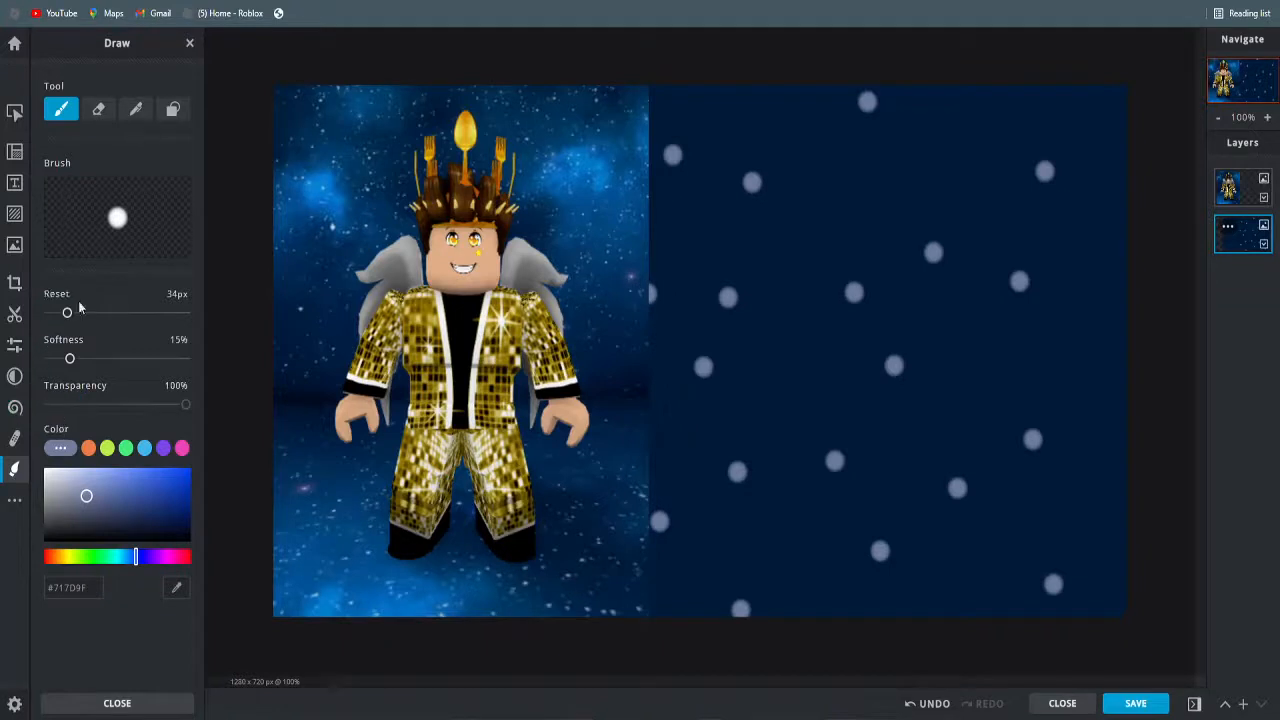
Insert the pink-outlined "FRESH" text template and move it to the upper part of the dark blue area
left_click(15, 182)
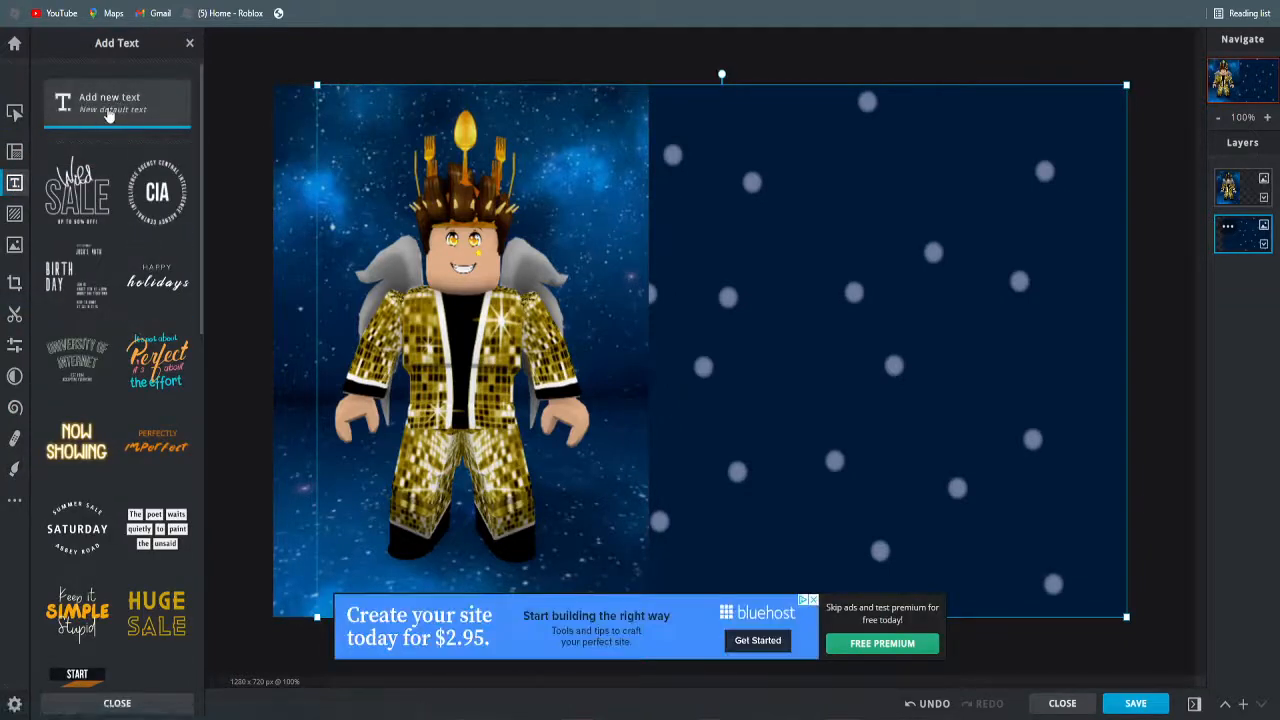
scroll(86, 353, "down", 7)
scroll(86, 543, "up", 4)
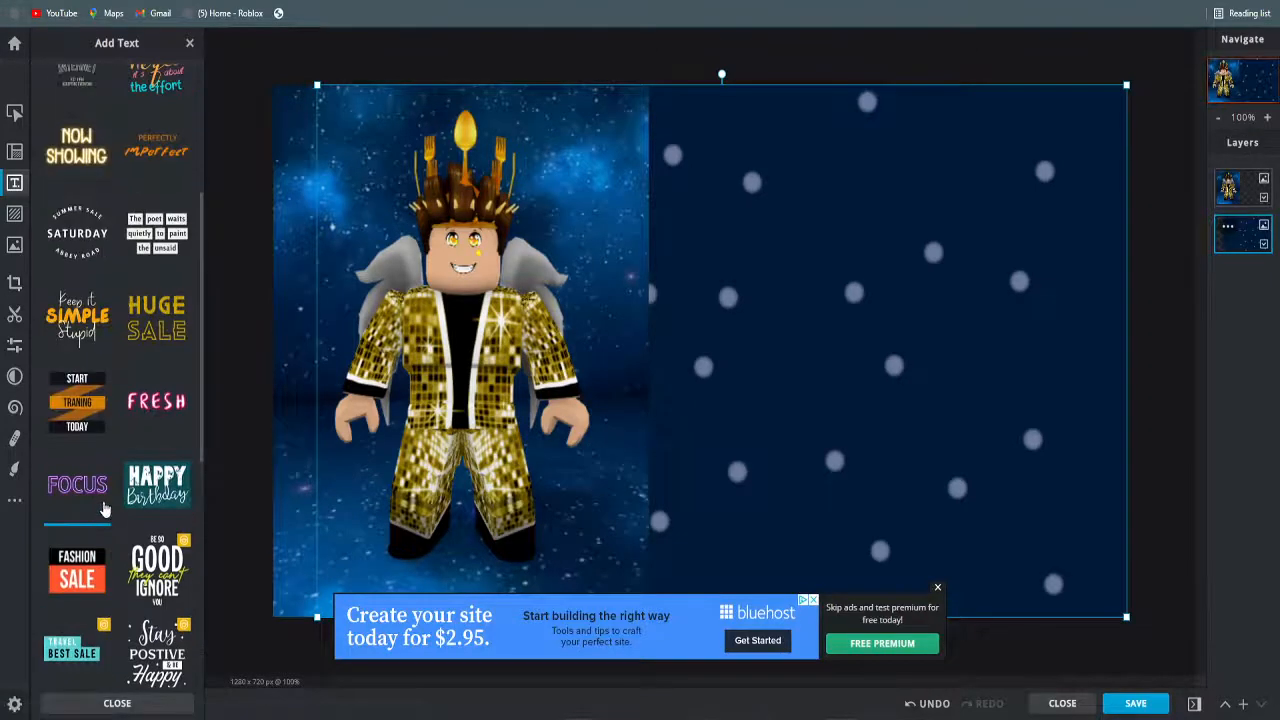
left_click(189, 428)
left_click(938, 588)
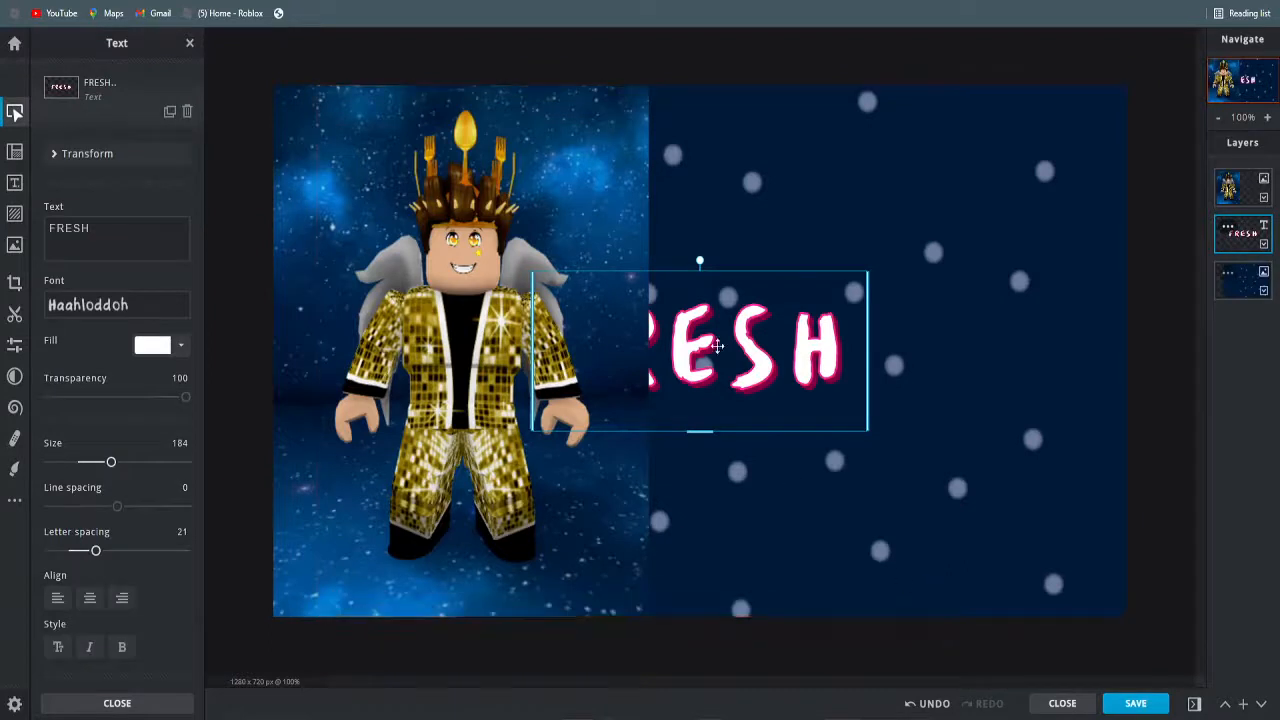
left_click_drag(716, 345, 919, 184)
Replace the "FRESH" template text with "subscribe"
double_click(920, 184)
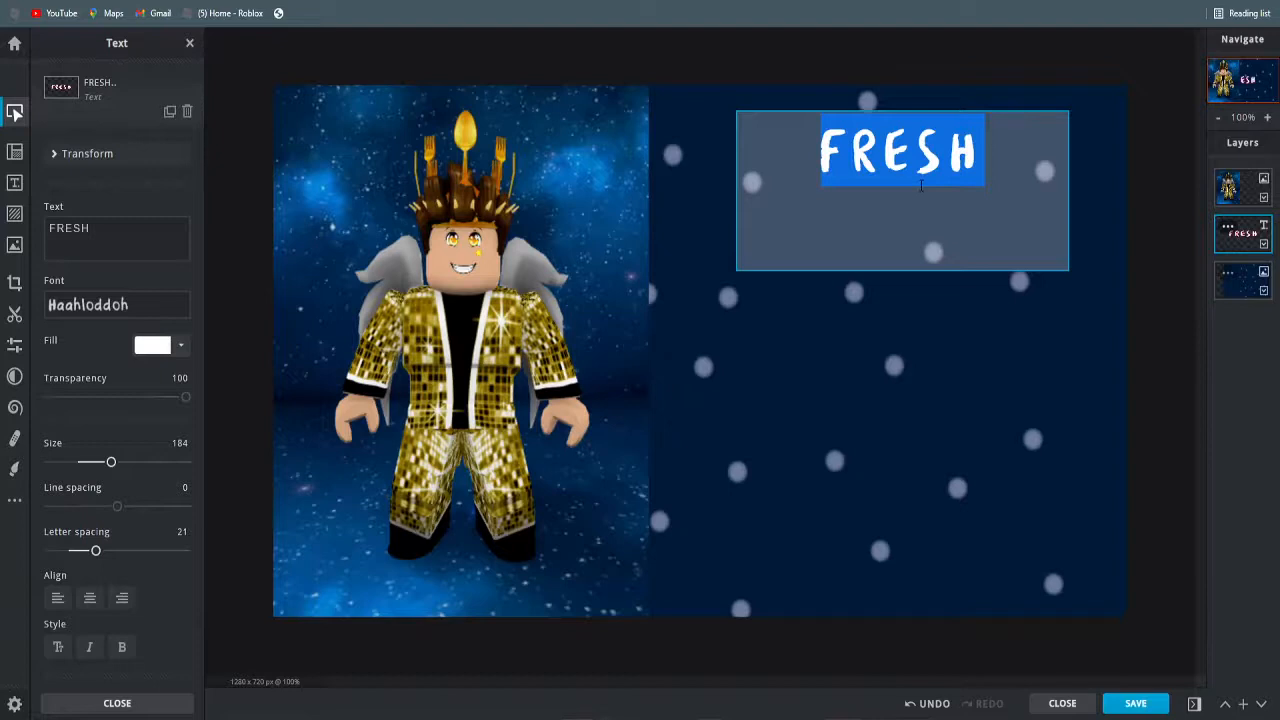
type("Subcs")
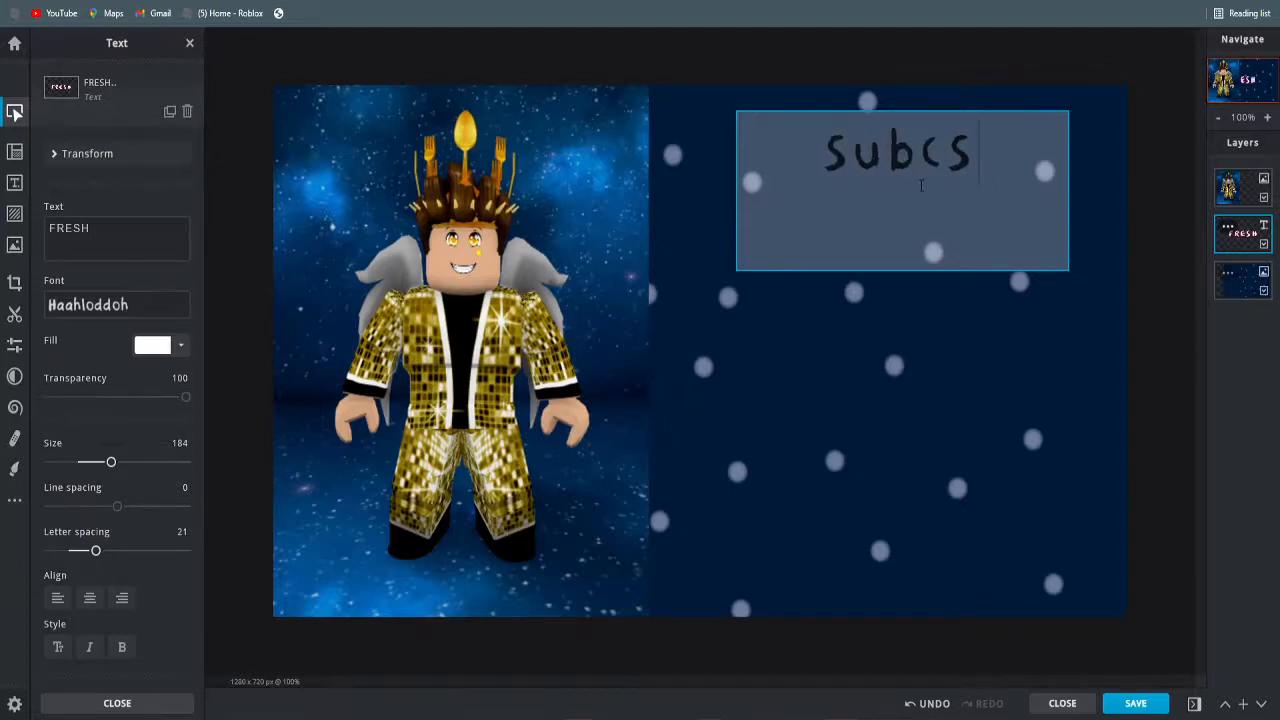
key("BackSpace")
key("BackSpace")
type("scribe")
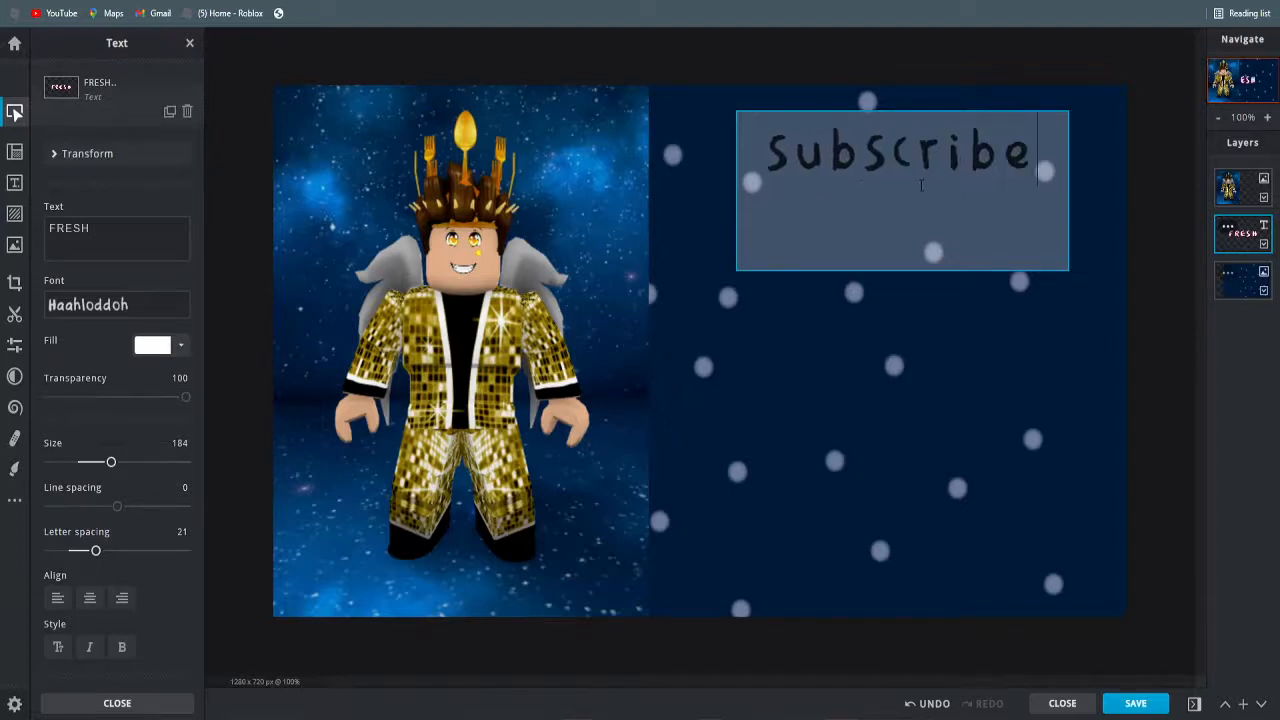
left_click(733, 91)
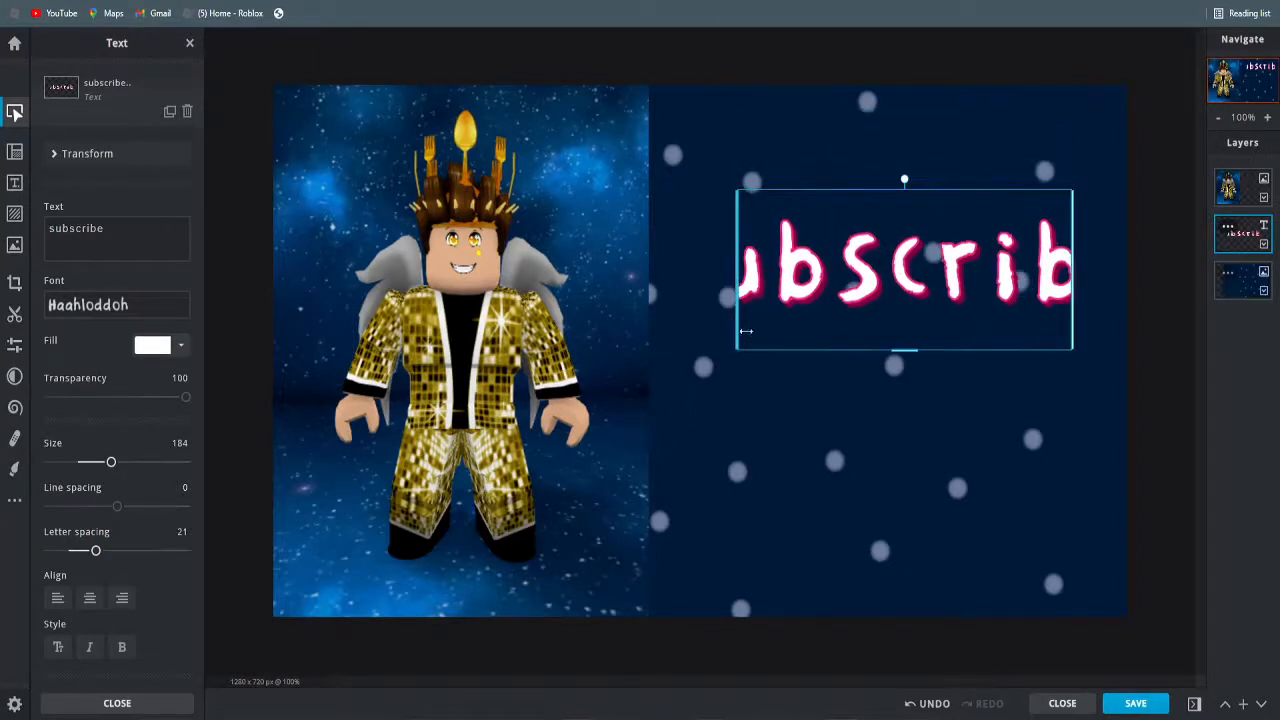
Widen the "subscribe" text box, reduce its font size to 78 and place it at the bottom of the dark blue area
left_click_drag(737, 314, 510, 257)
left_click_drag(767, 278, 860, 268)
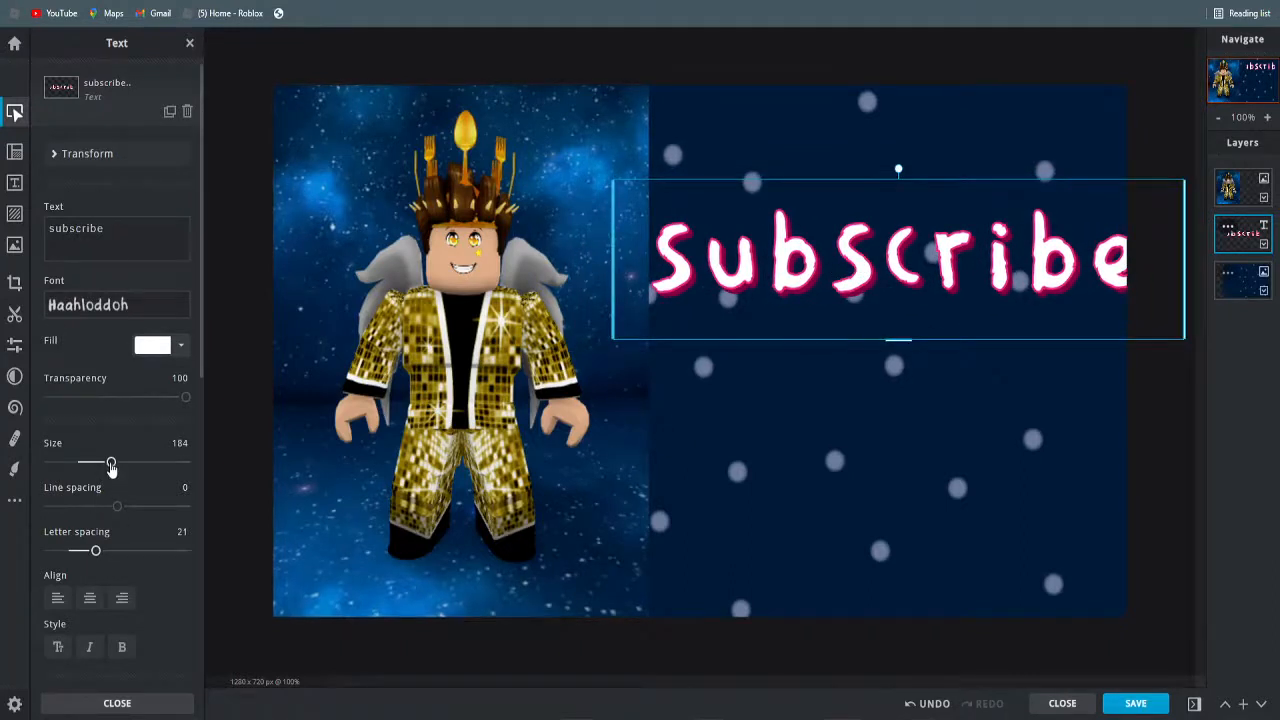
left_click_drag(111, 465, 92, 467)
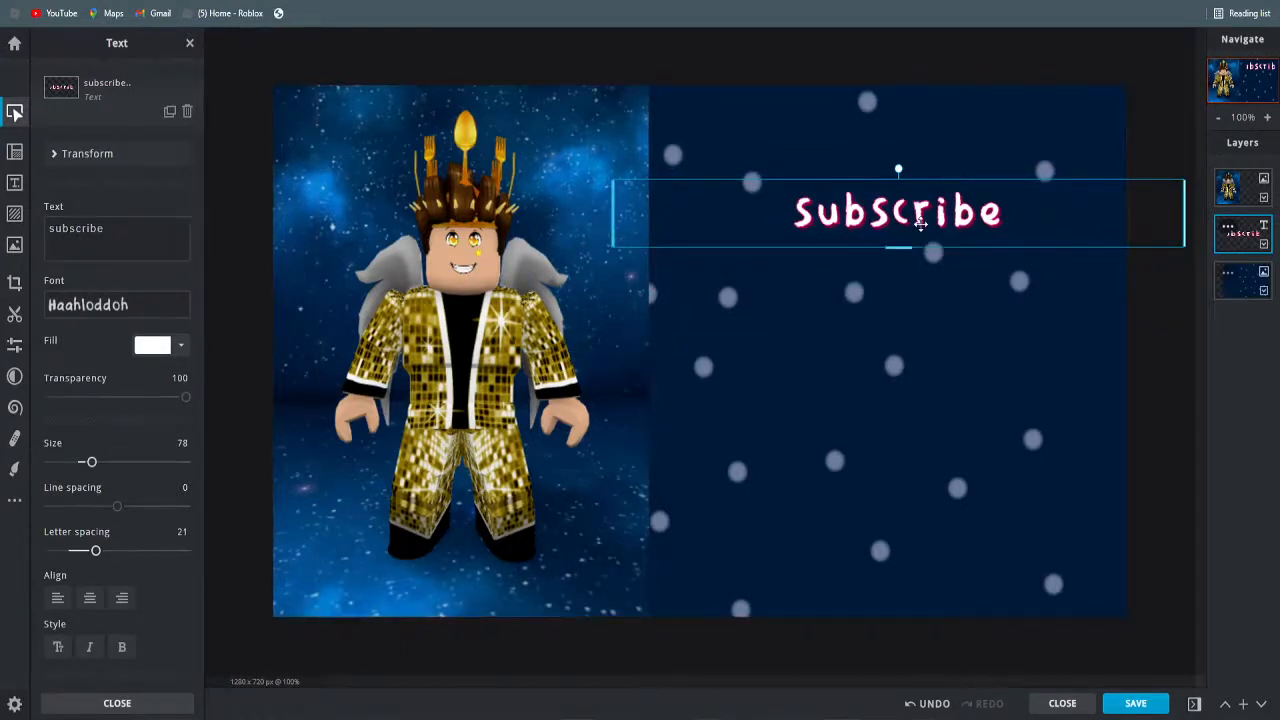
left_click_drag(919, 217, 892, 587)
Change the "subscribe" text's outline color to red #FF0000 and its shadow color to dark red #810000
scroll(60, 410, "down", 6)
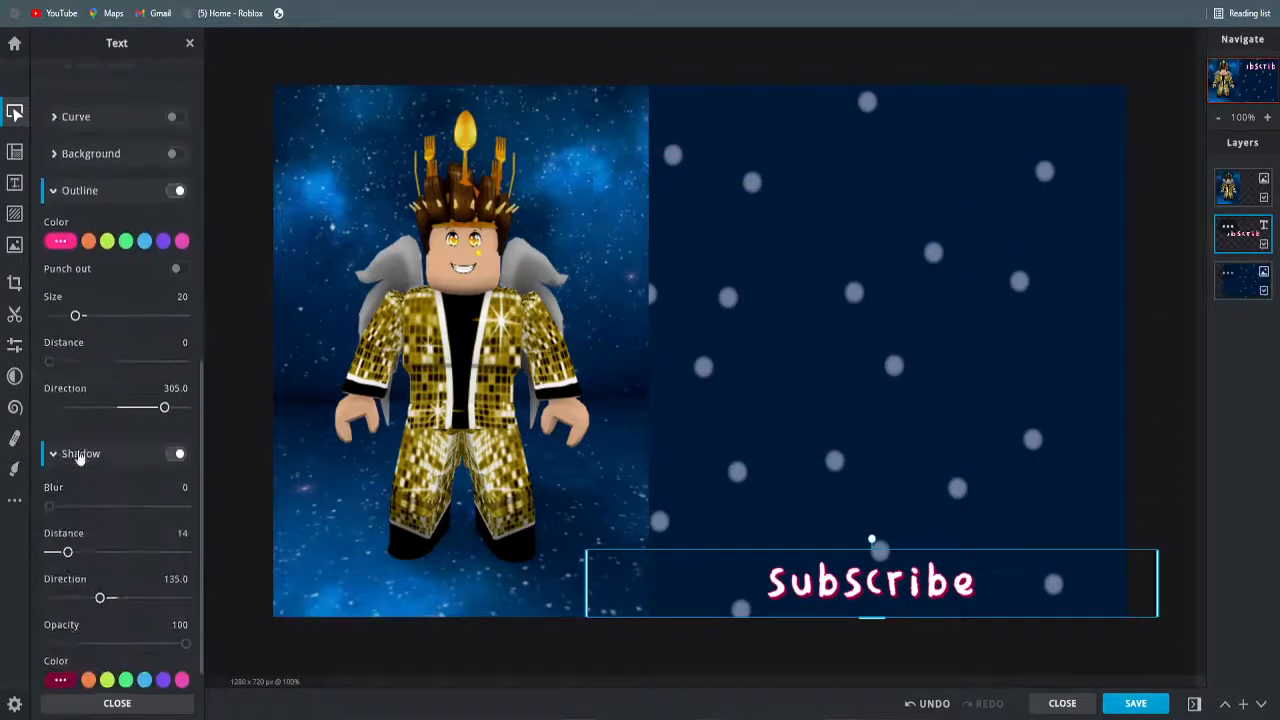
scroll(85, 378, "up", 4)
scroll(85, 378, "down", 4)
scroll(85, 378, "up", 2)
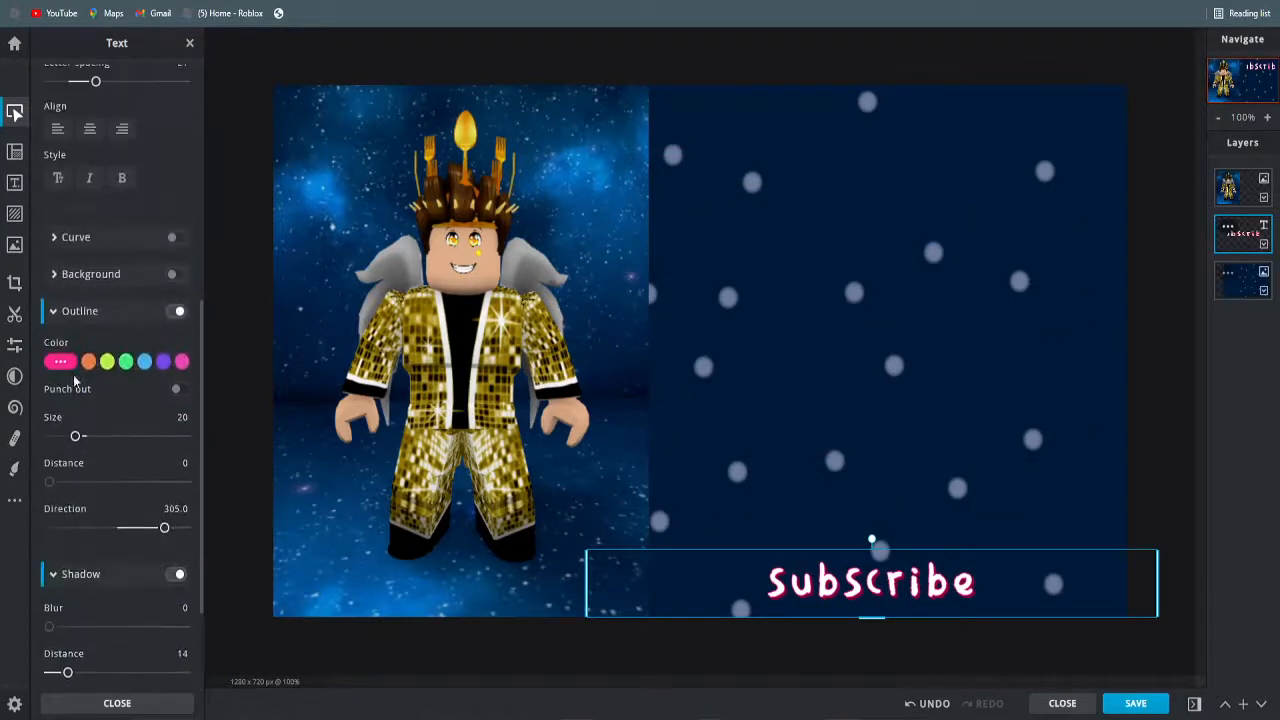
left_click(60, 361)
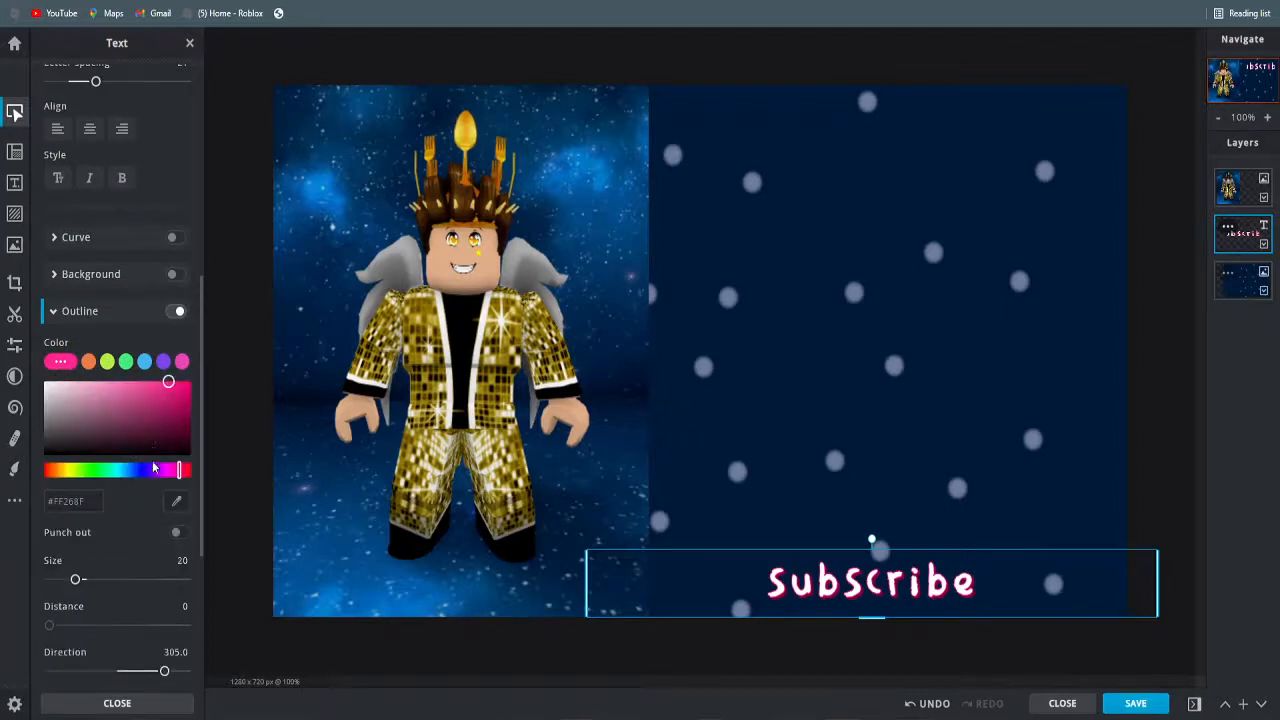
left_click_drag(187, 441, 190, 382)
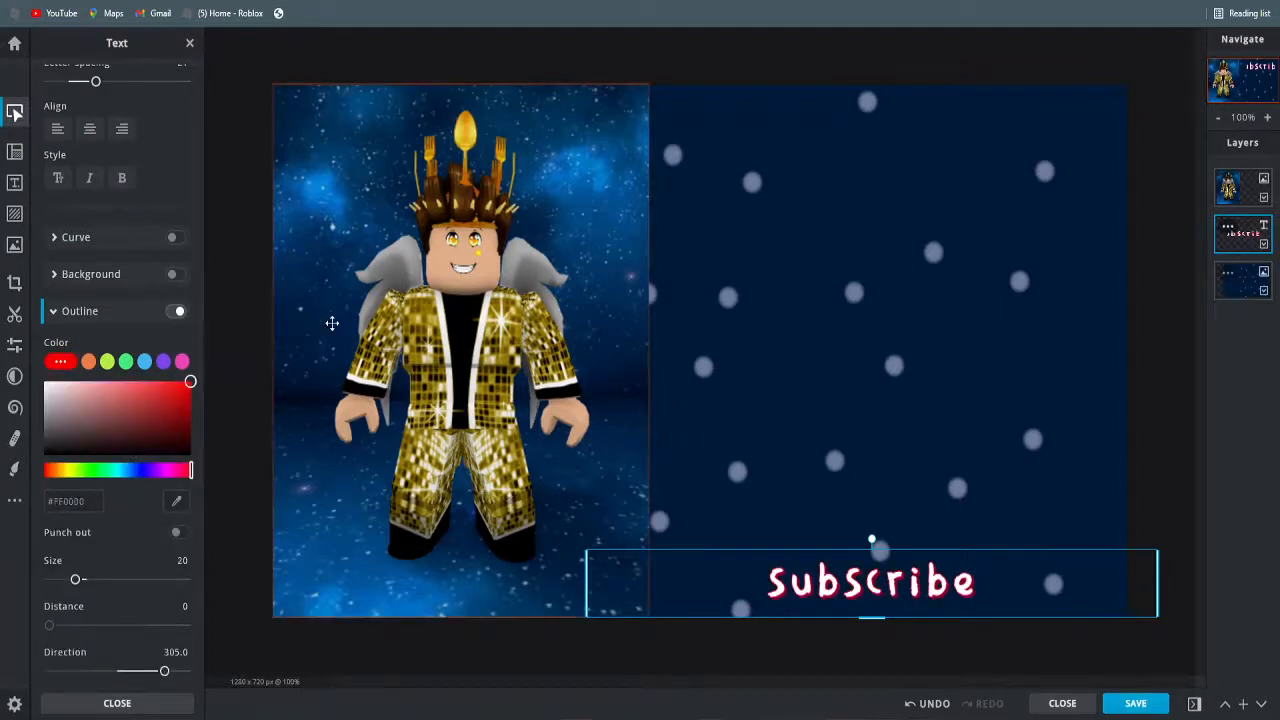
scroll(77, 492, "down", 3)
left_click(60, 652)
scroll(120, 600, "down", 3)
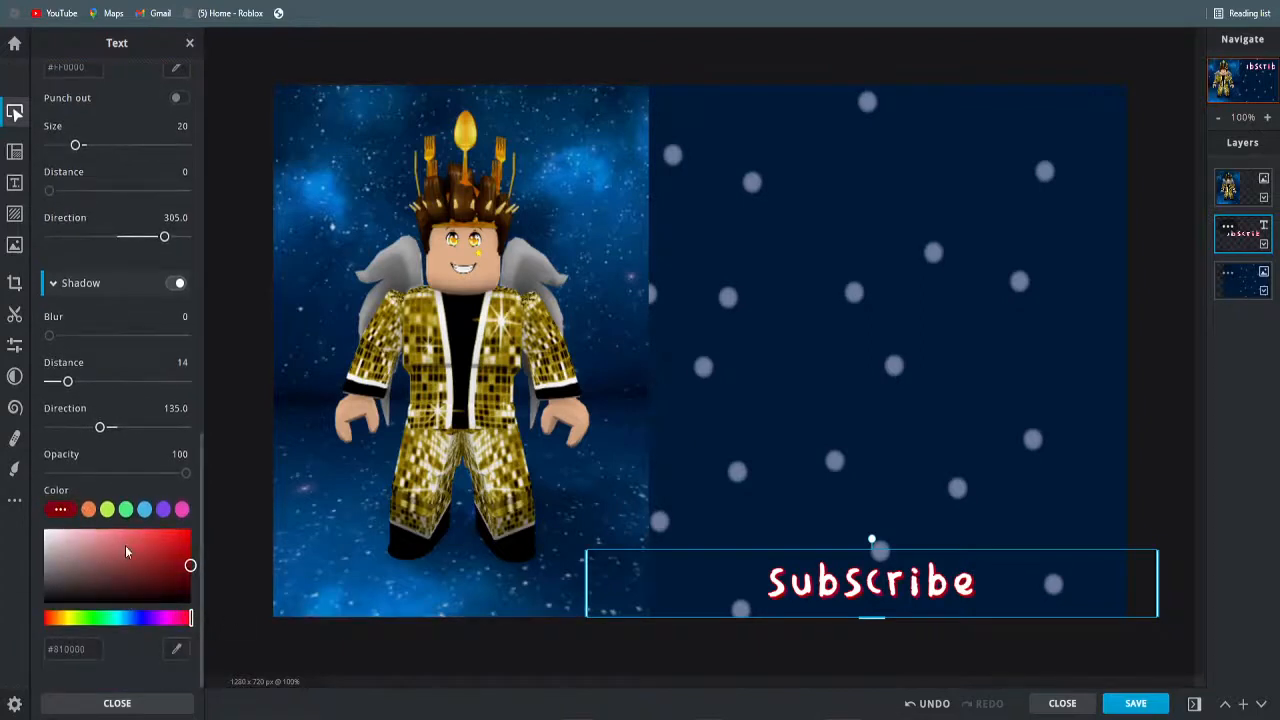
Duplicate the "subscribe" text layer and move the copy to the upper part of the dark blue area
right_click(851, 592)
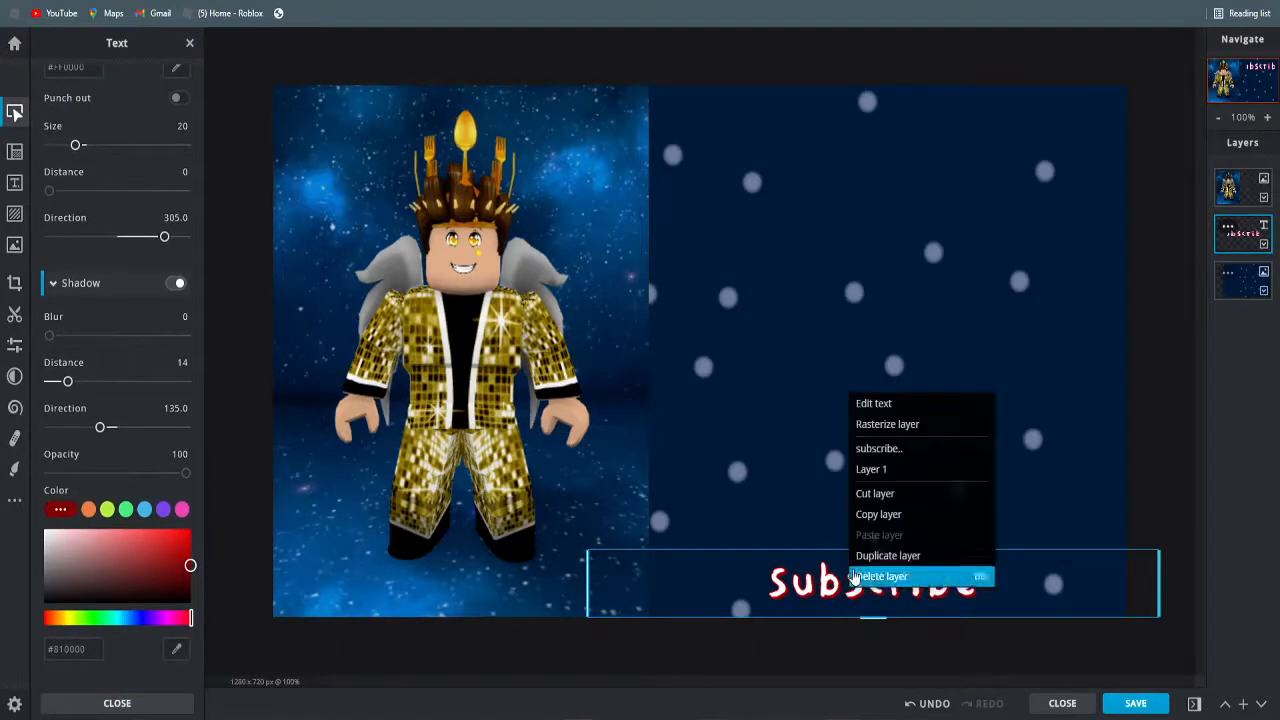
left_click(860, 560)
left_click_drag(854, 576, 873, 171)
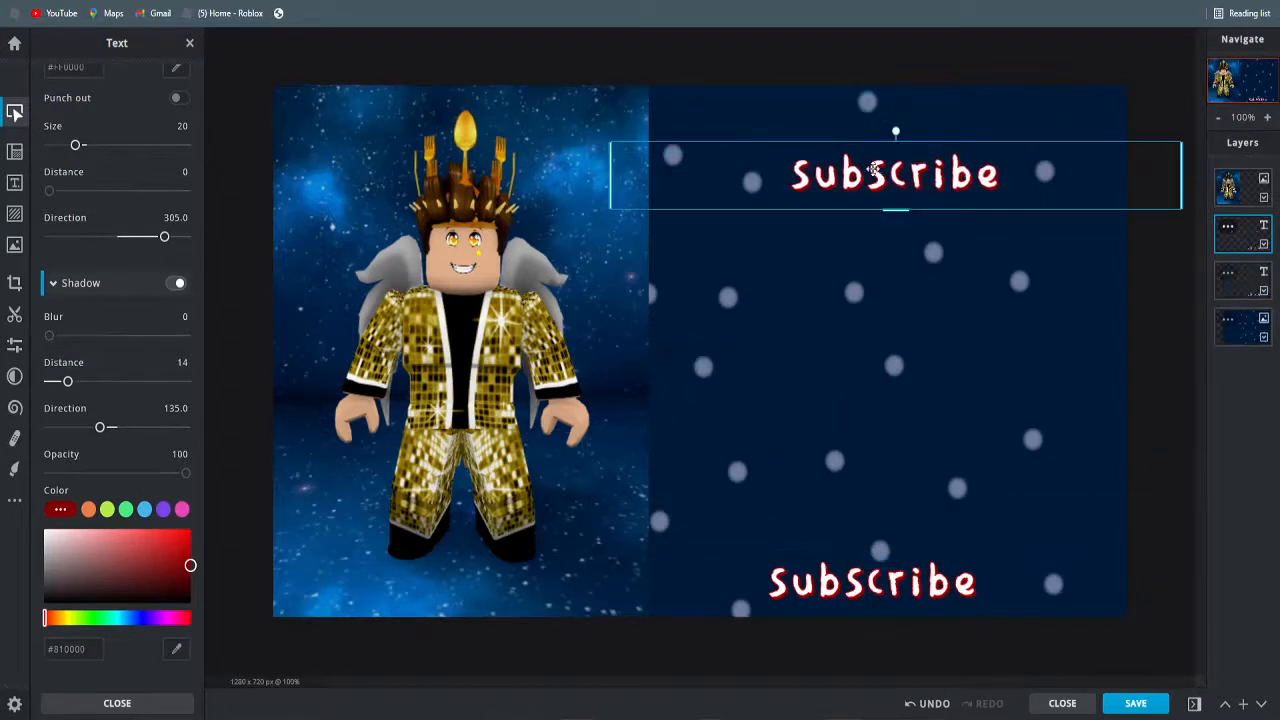
Change the duplicated text to "Going to the moon!!" and position it in the upper part of the dark blue area
double_click(872, 171)
type("Goi")
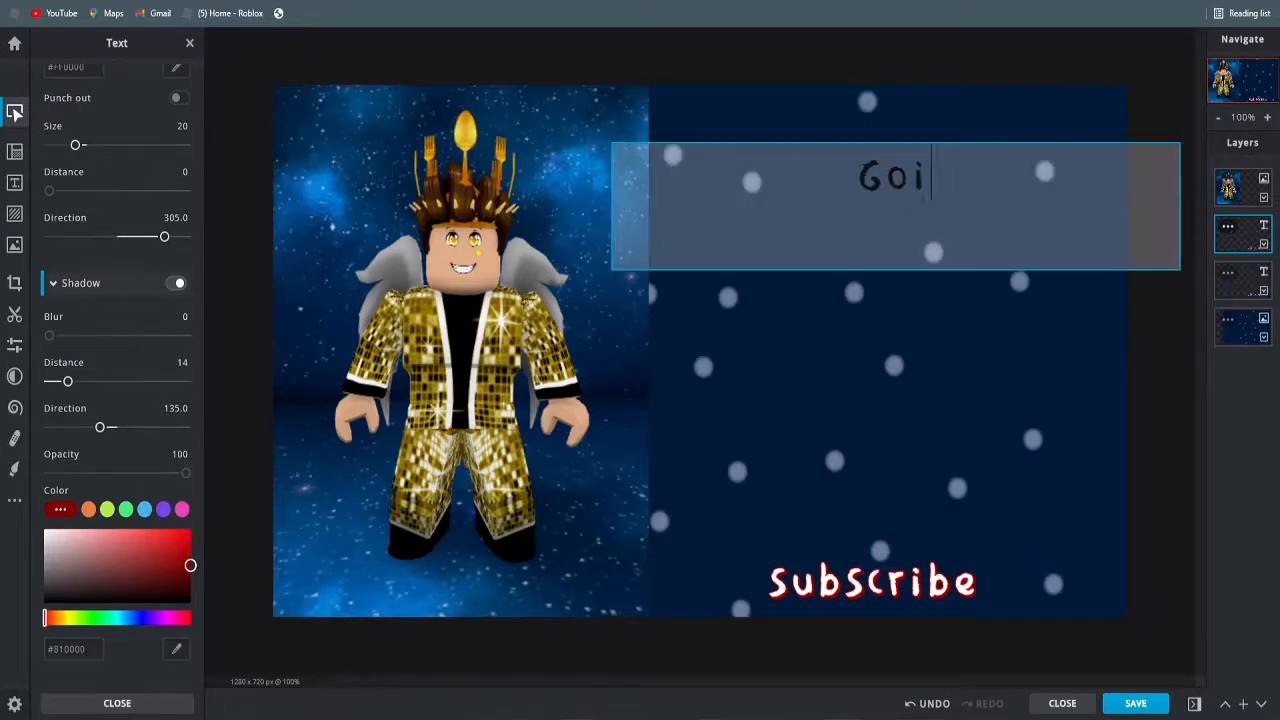
type("ng too")
key("BackSpace")
type("the ")
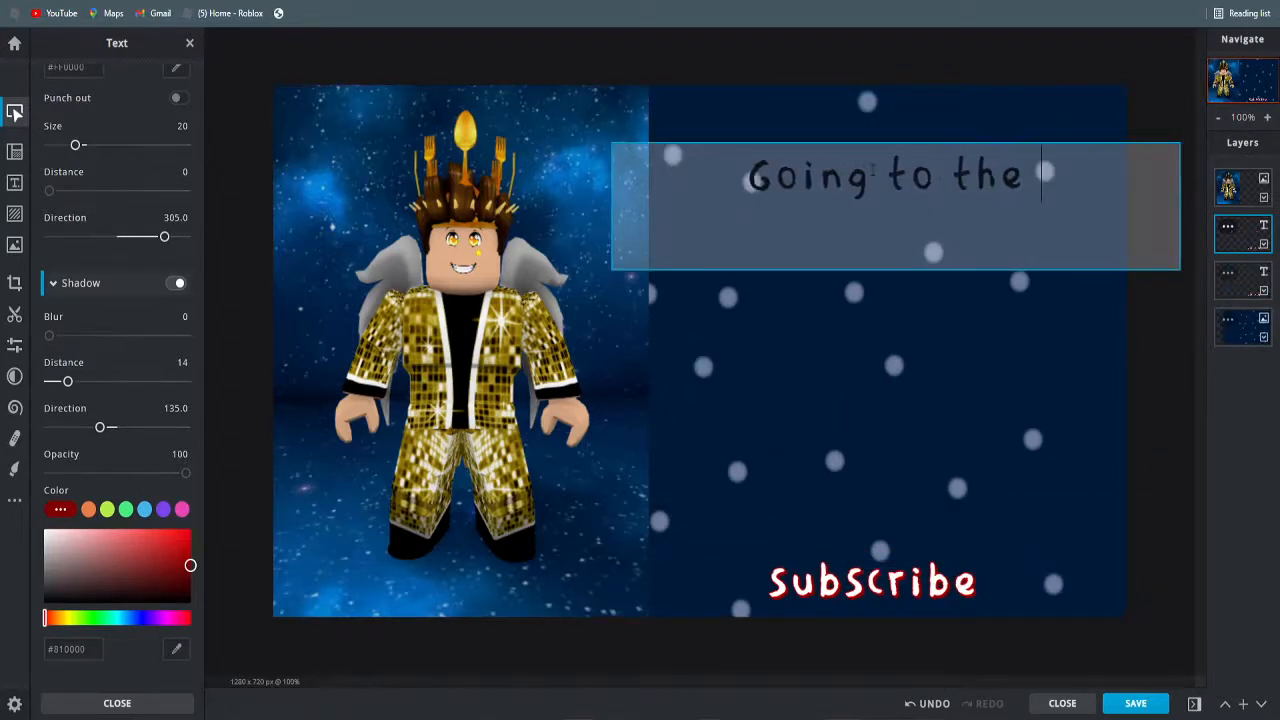
type("moon")
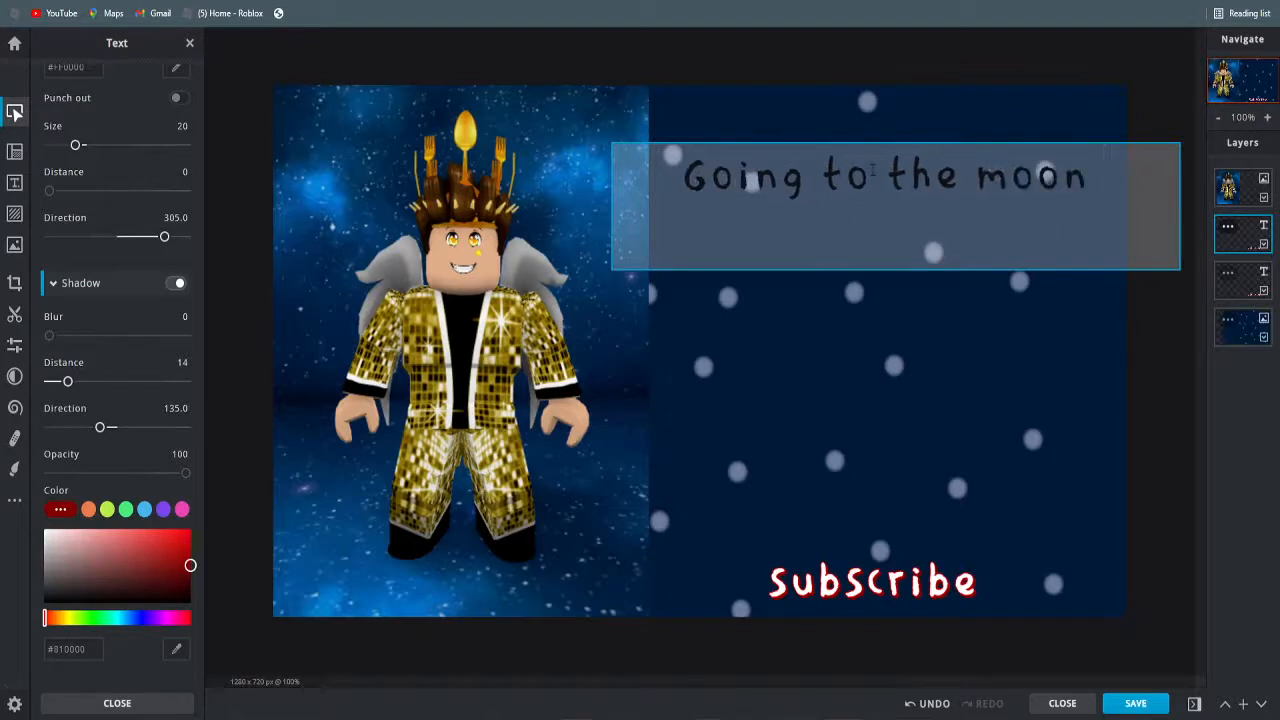
key("BackSpace")
type("!!")
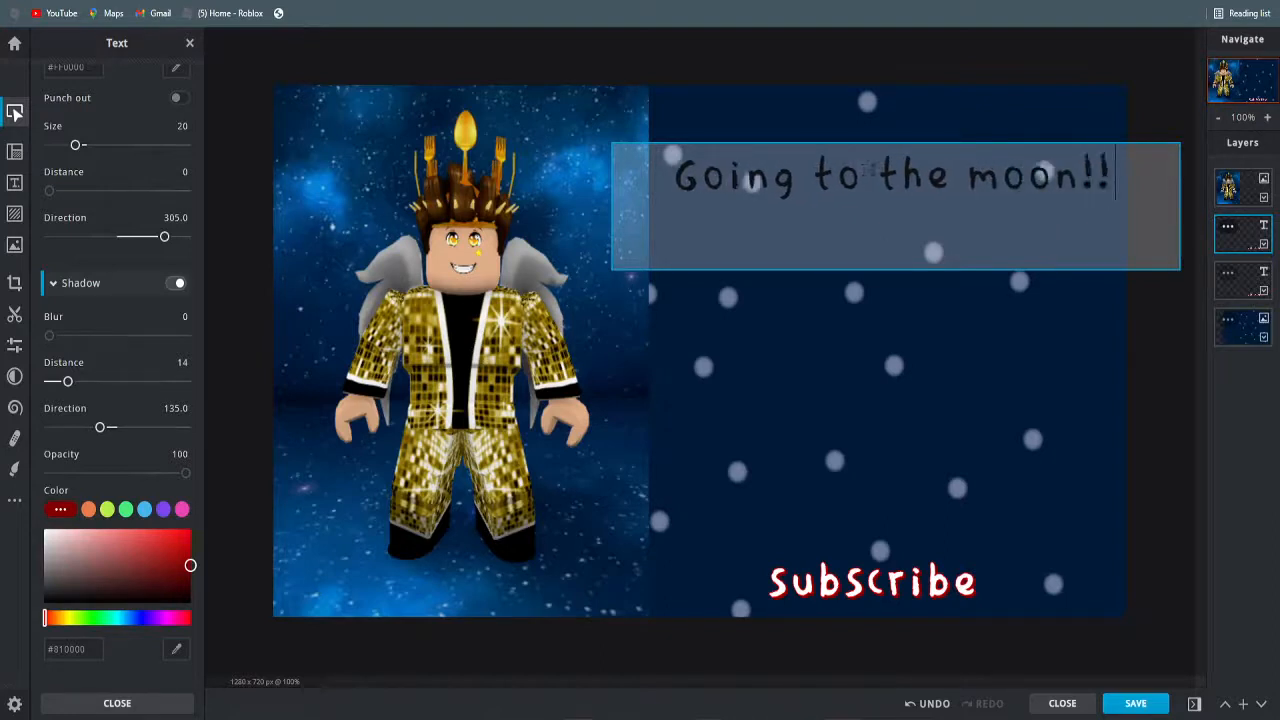
left_click(874, 66)
left_click_drag(858, 185, 790, 216)
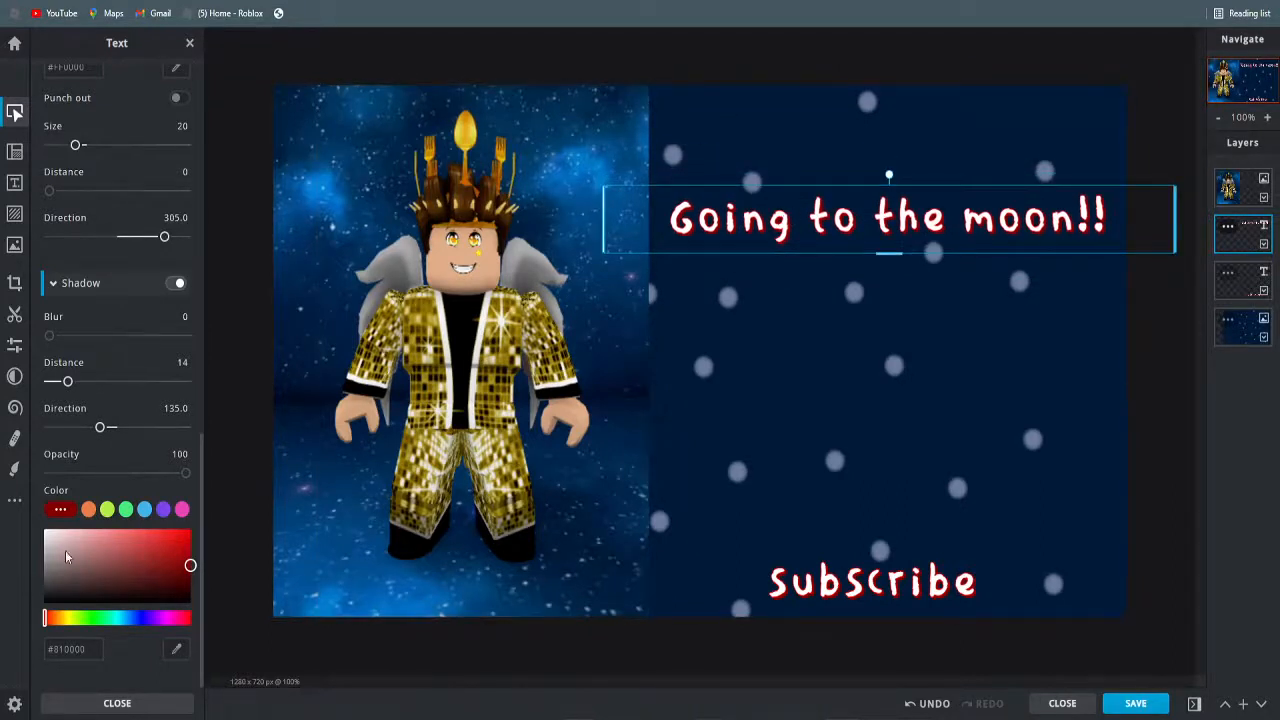
Set the "Going to the moon!!" text's shadow color to blue #066DBE, sampled from the avatar image's background
left_click(646, 334)
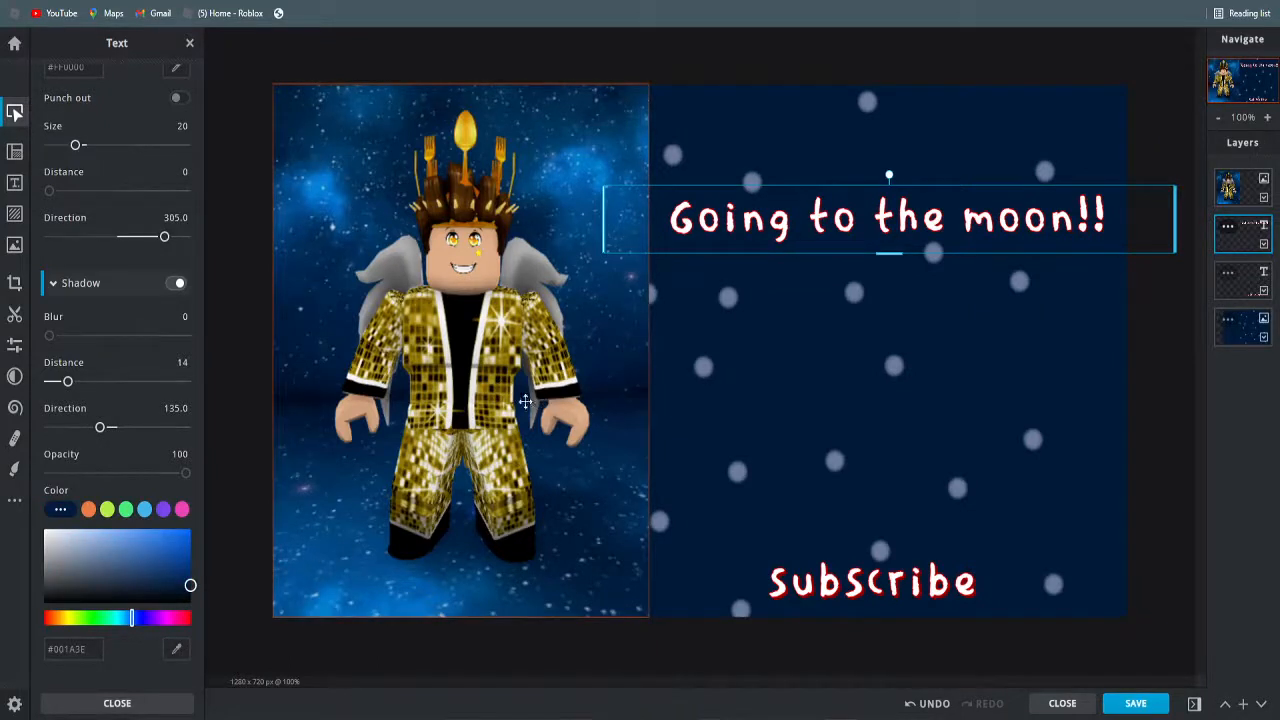
key("ctrl+z")
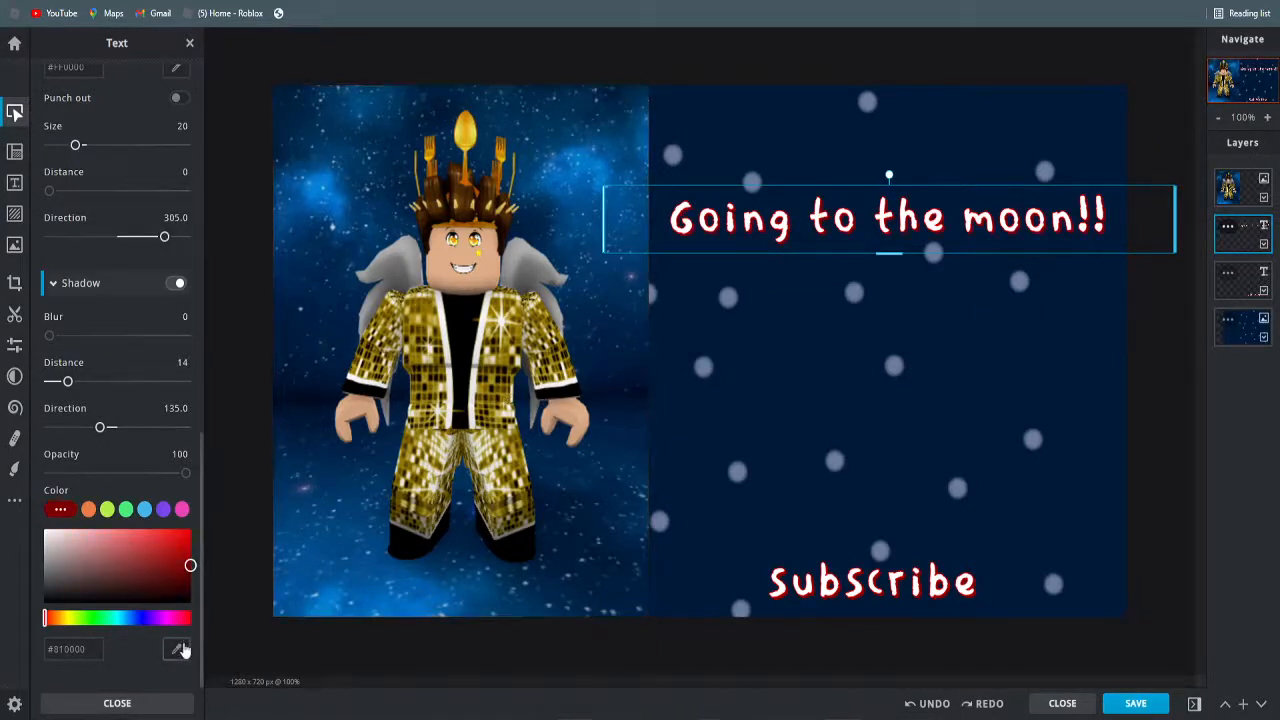
scroll(140, 512, "up", 1)
scroll(110, 520, "down", 1)
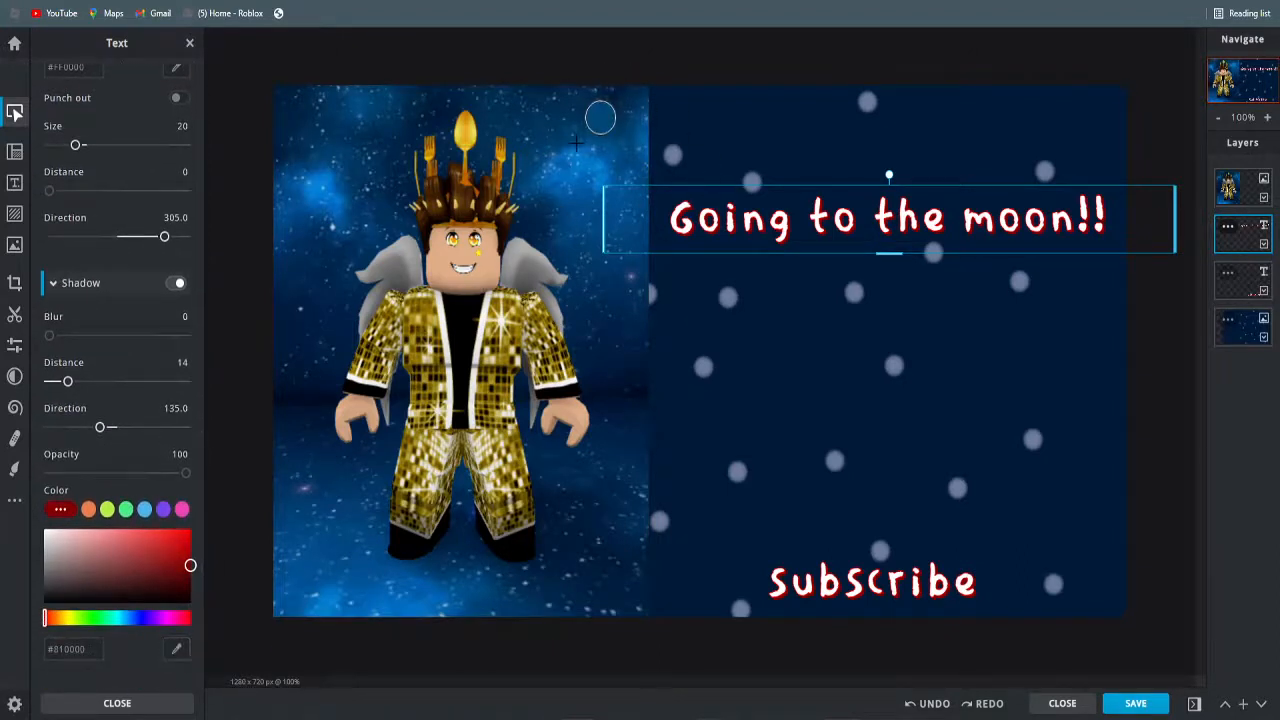
key("ctrl+y")
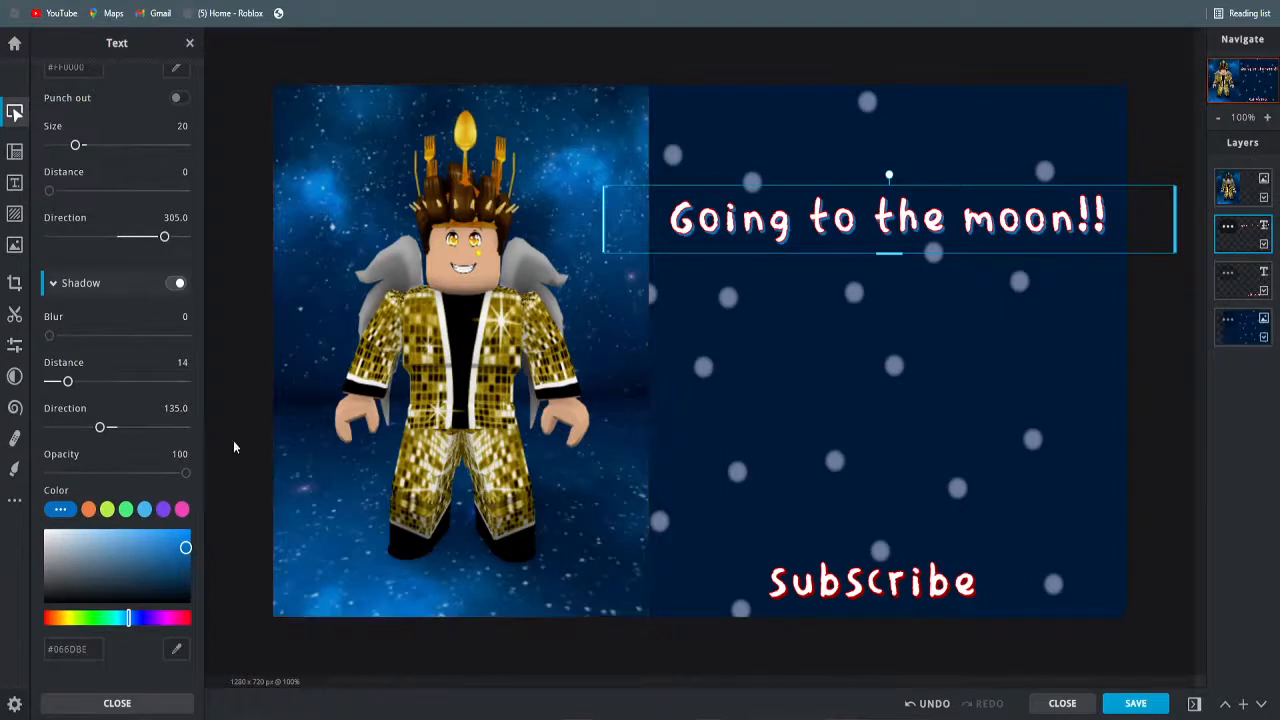
Set the "Going to the moon!!" outline to a bright blue sampled from the avatar background and nudge the text slightly upward
scroll(115, 420, "up", 6)
scroll(162, 458, "up", 2)
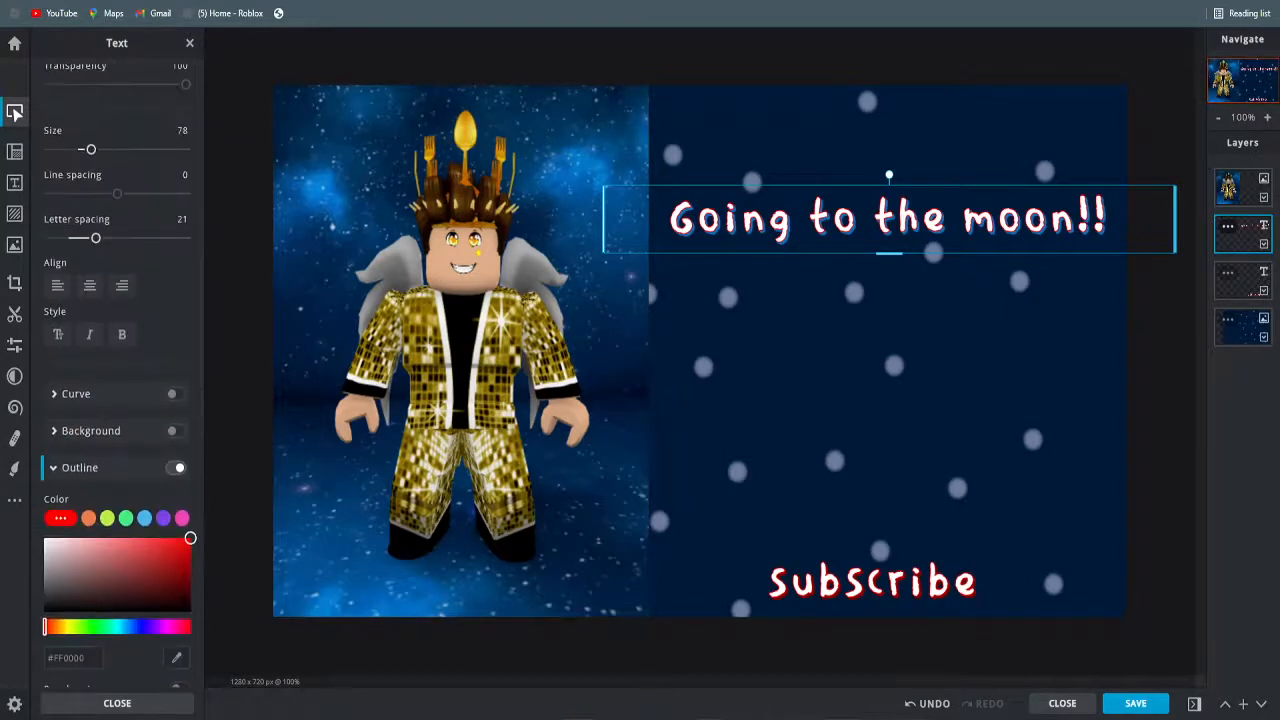
left_click(598, 176)
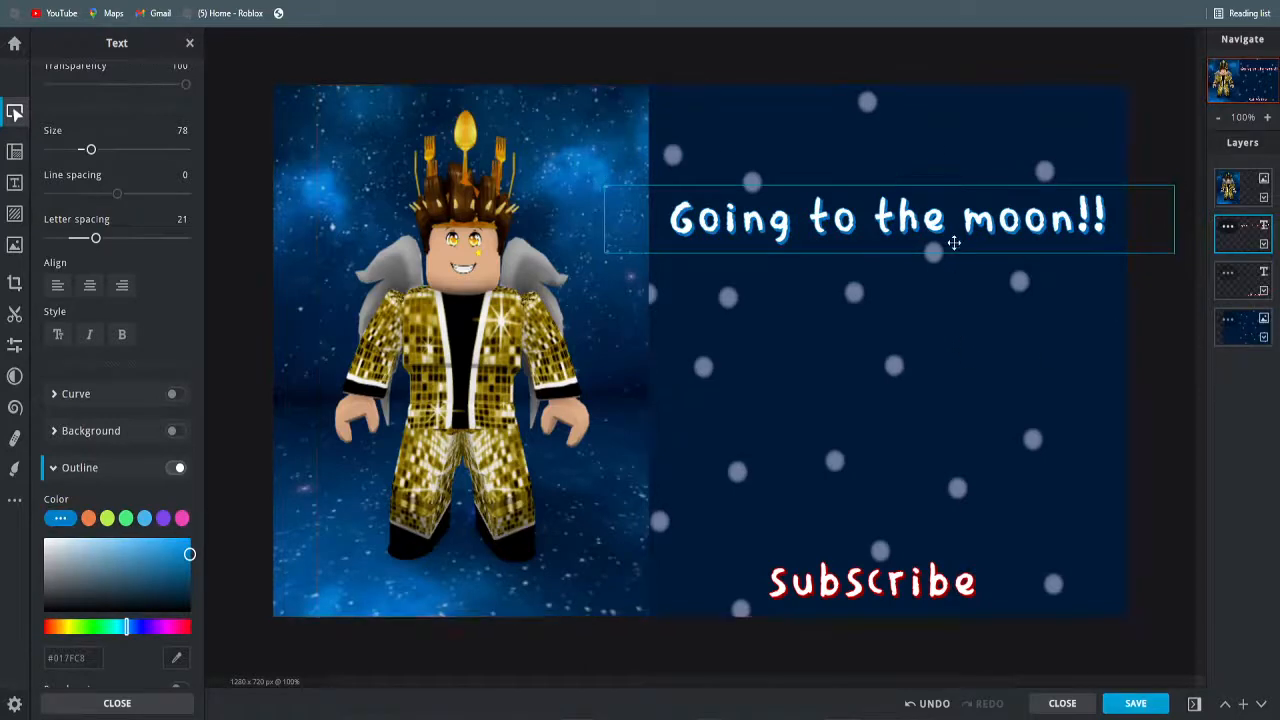
left_click_drag(954, 242, 957, 236)
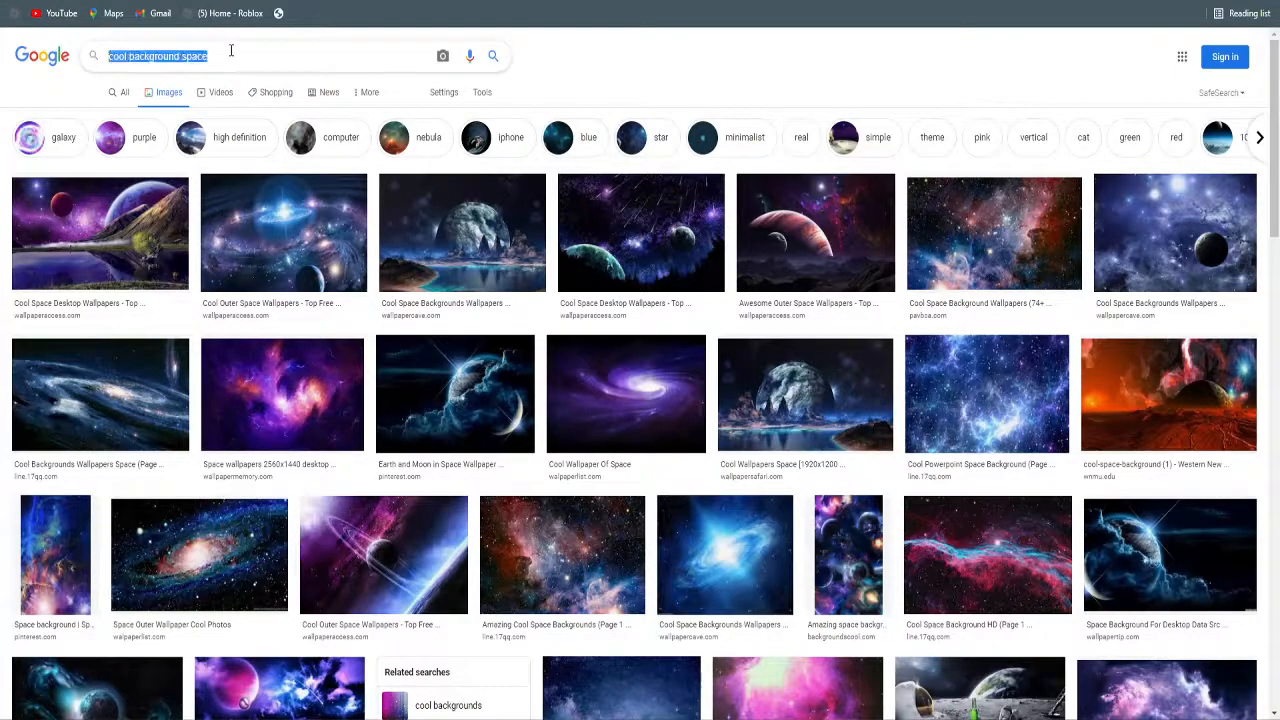
Switch to Google Images, search for "moon png" and open the first full moon result
type("moon")
key("Escape")
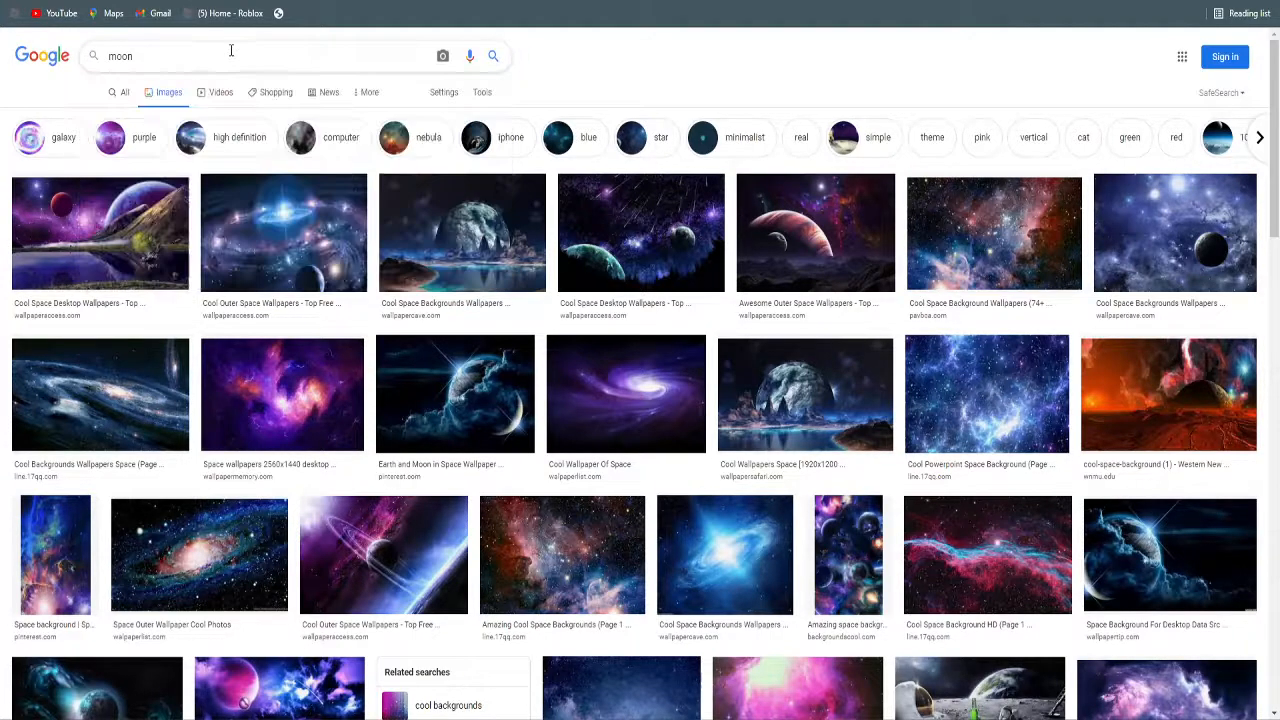
key("Return")
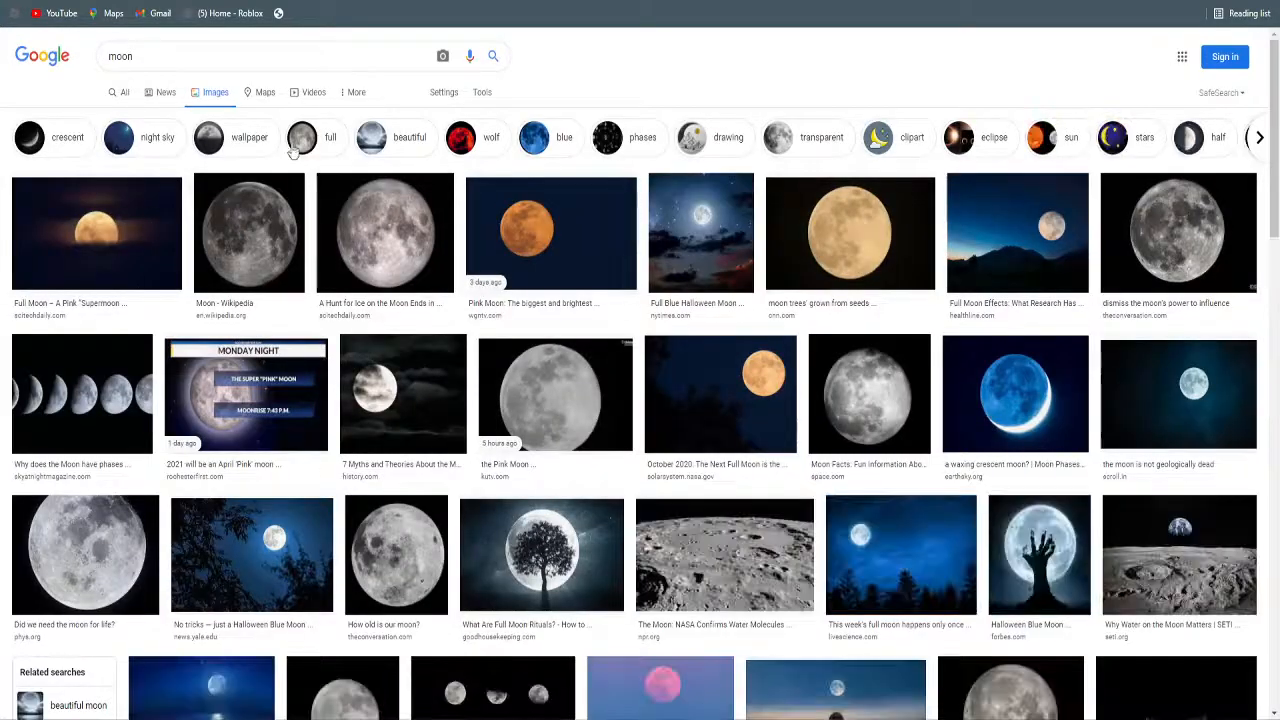
type("png")
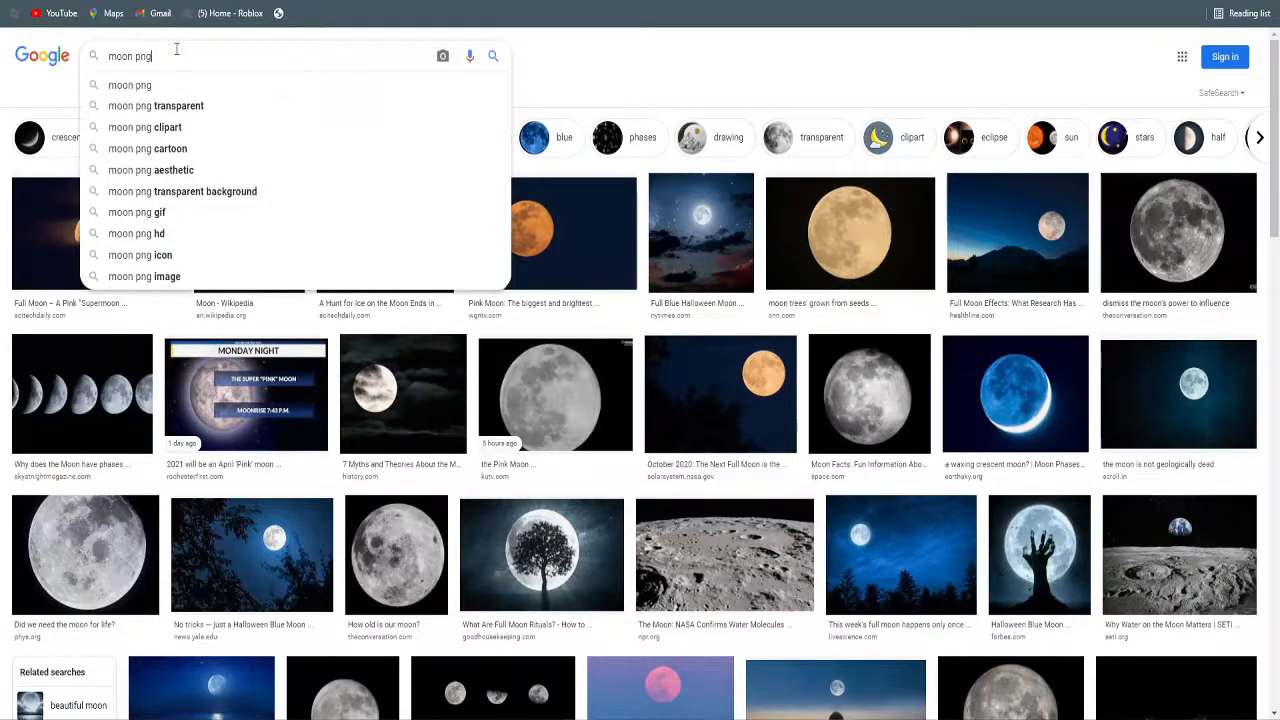
key("Return")
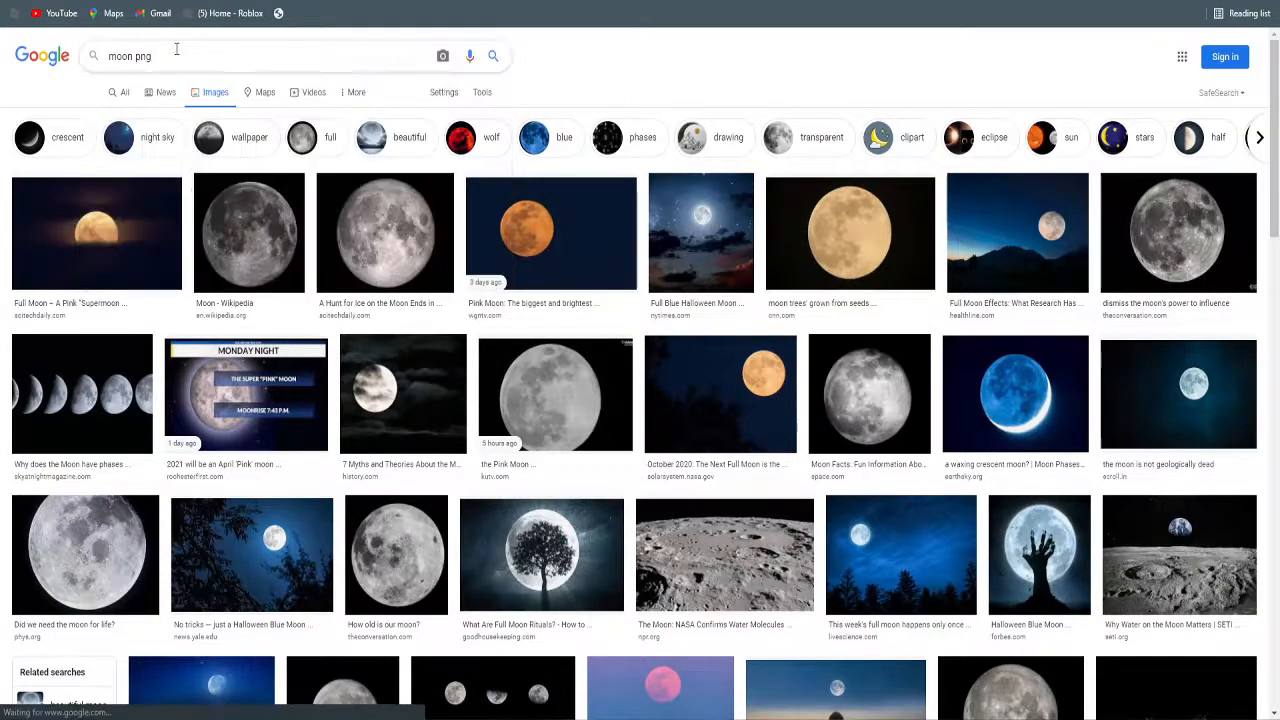
left_click_drag(109, 57, 184, 51)
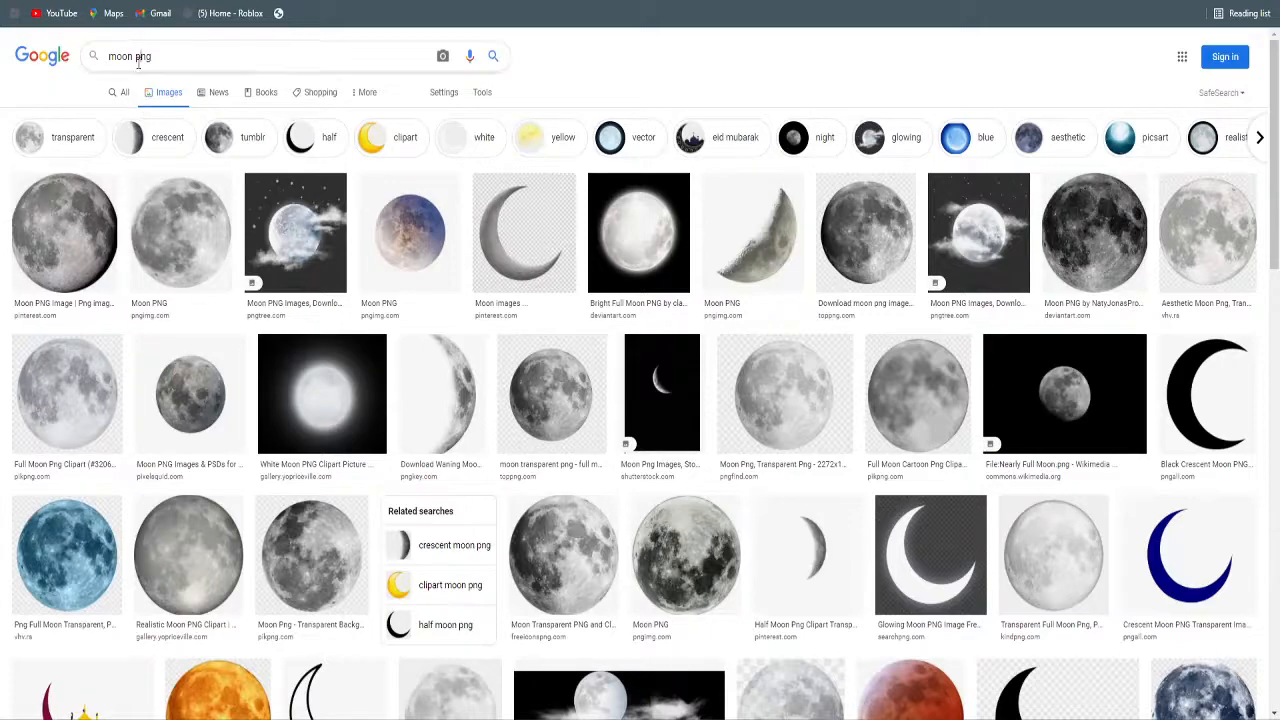
left_click(81, 262)
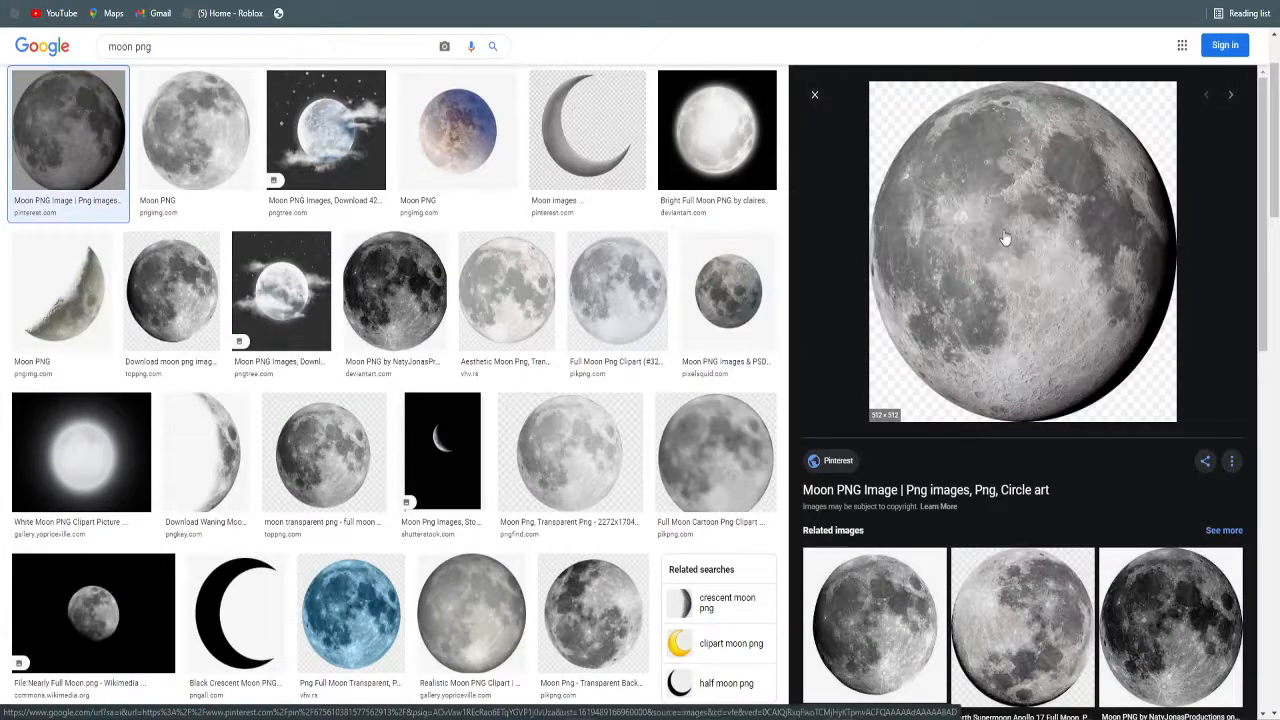
Try to copy the moon image and paste it into the Pixlr X thumbnail, and delete the pasted result
right_click(937, 208)
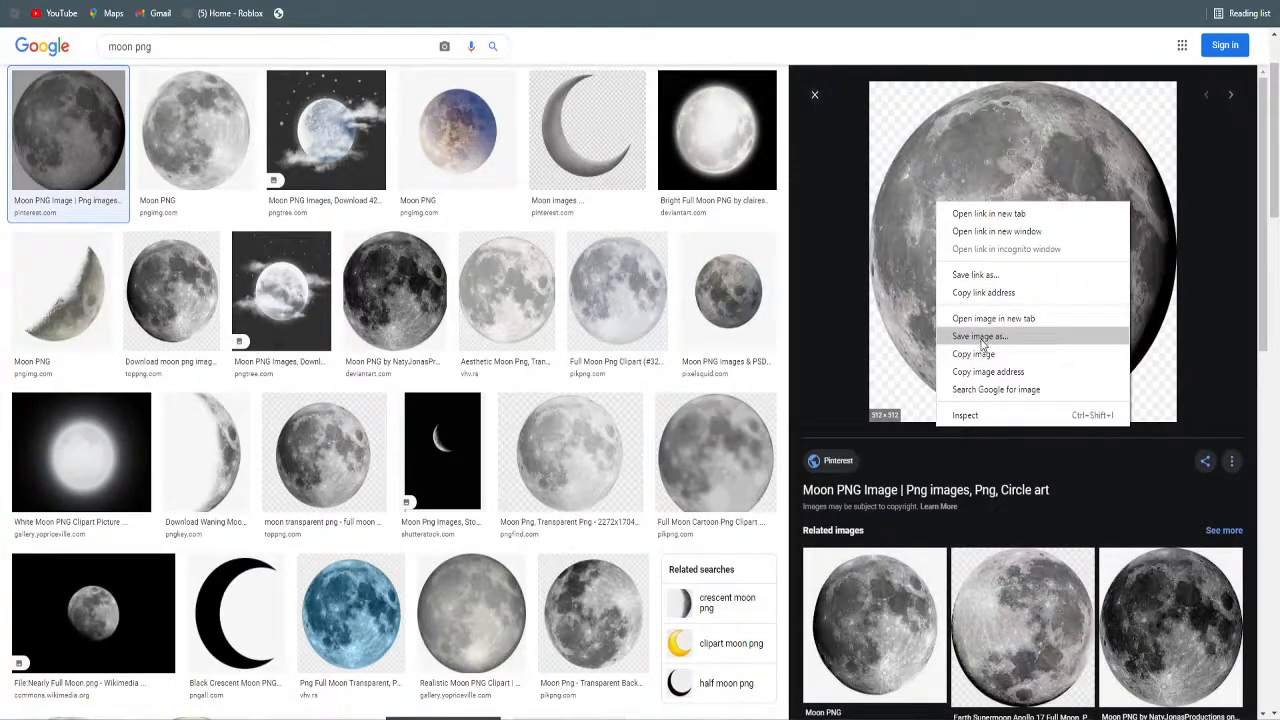
left_click(982, 275)
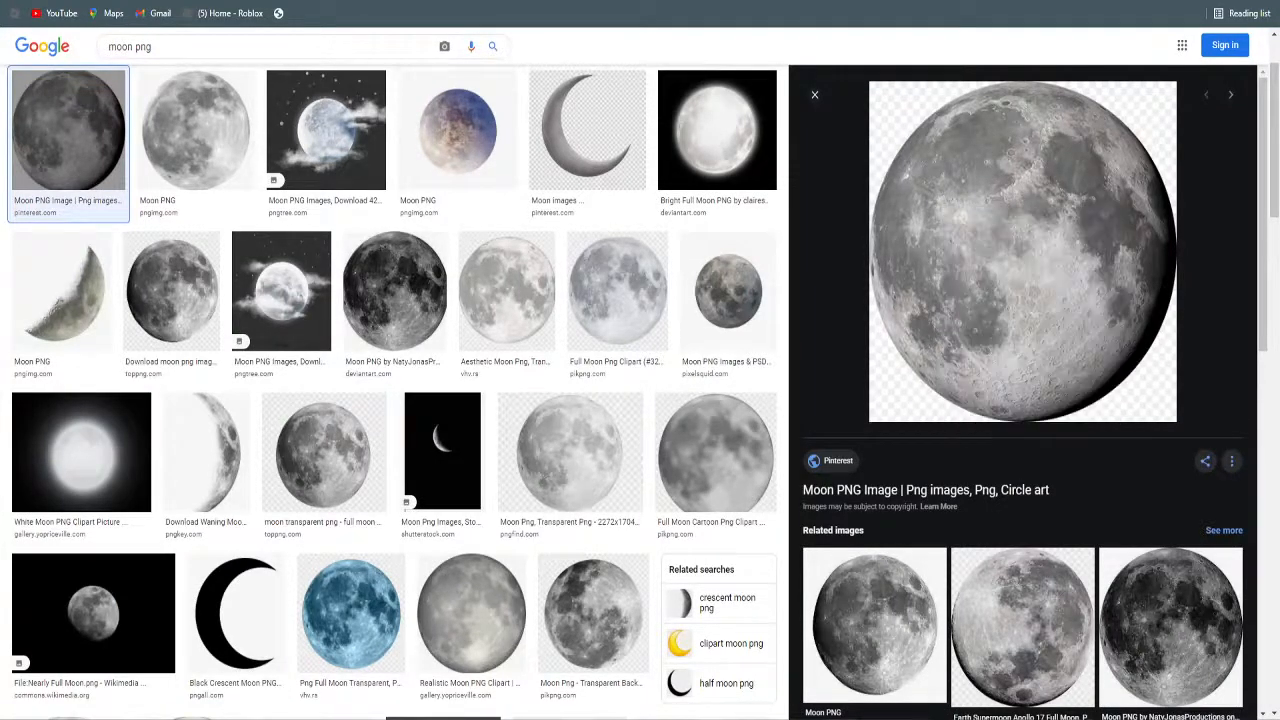
left_click(791, 663)
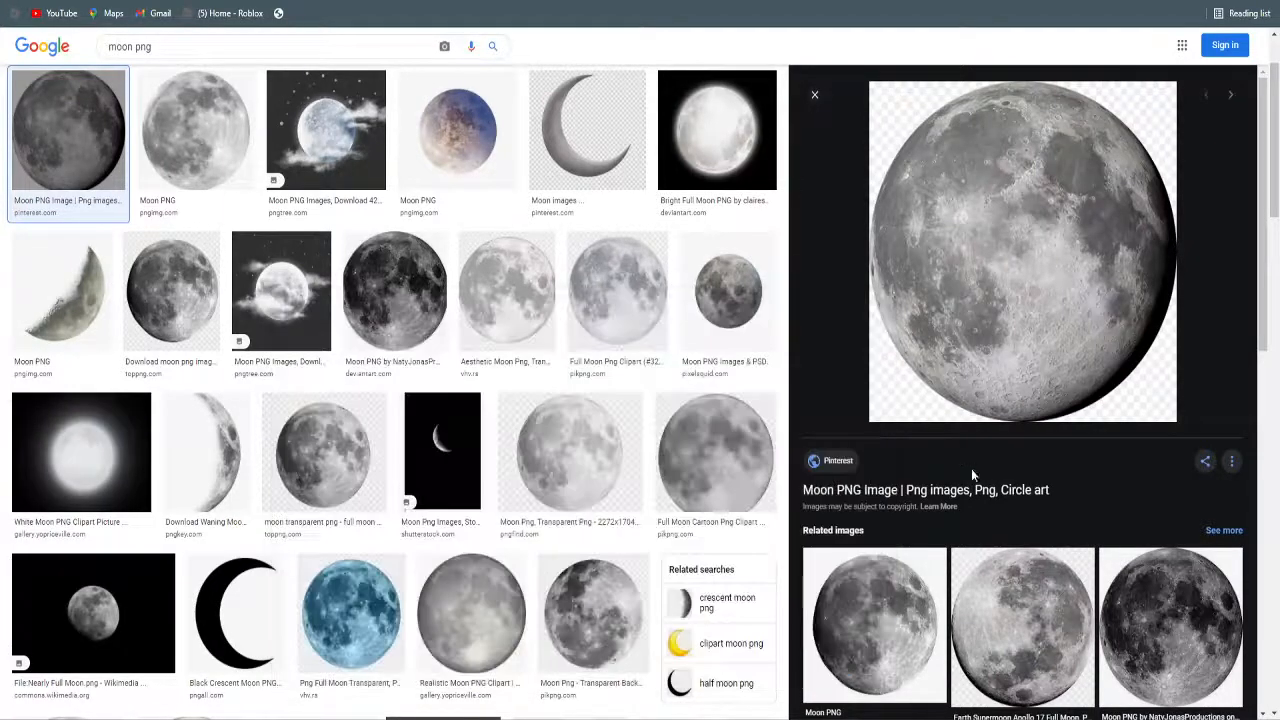
right_click(998, 298)
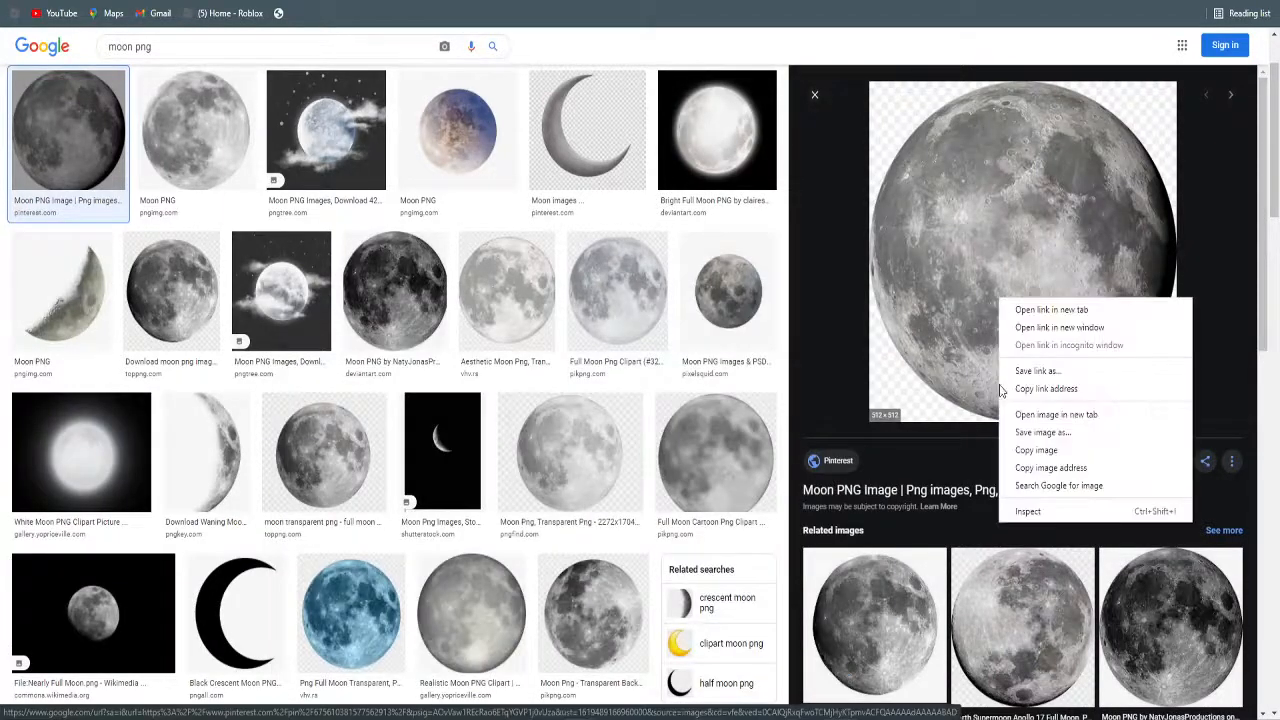
left_click(1068, 471)
left_click(220, 1)
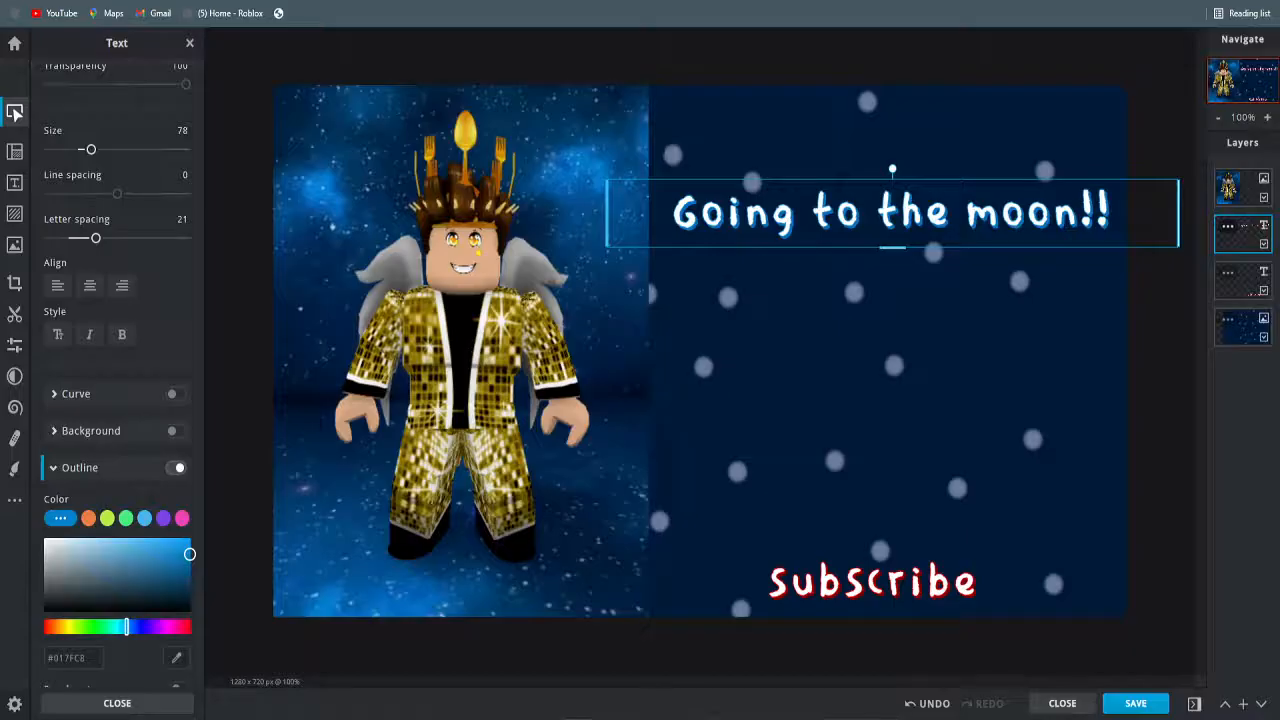
key("ctrl+v")
key("Delete")
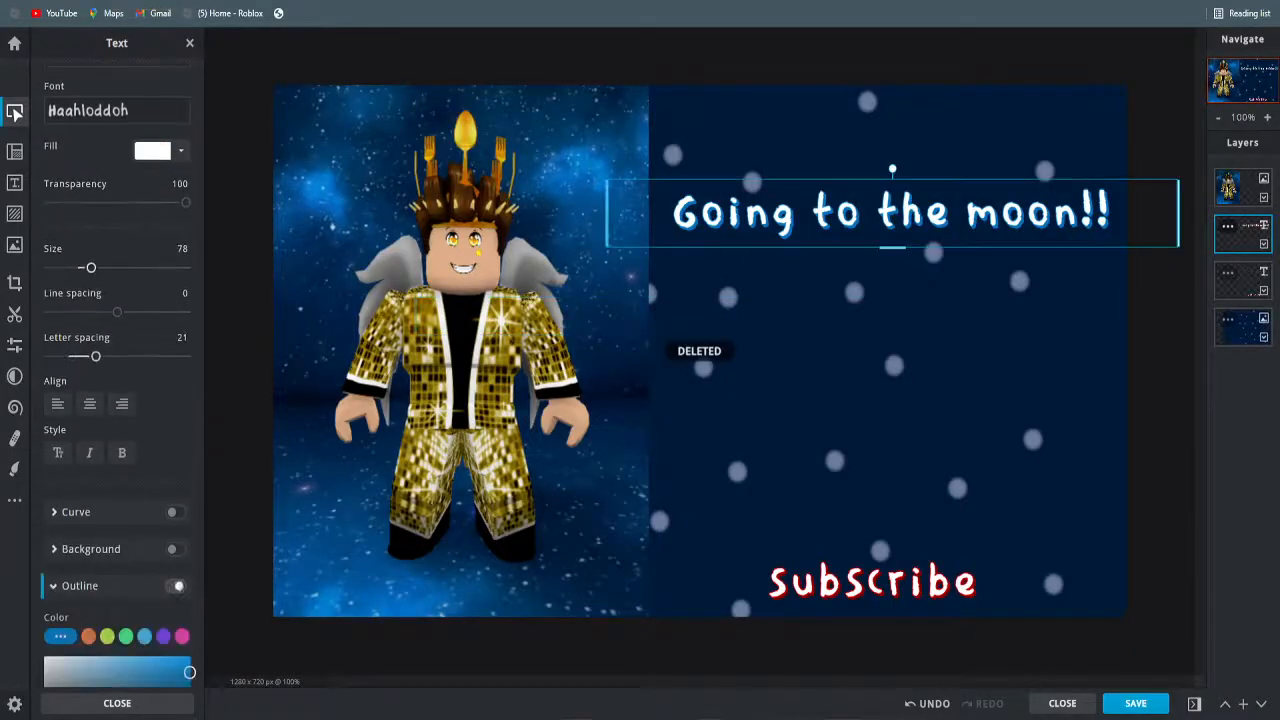
Try to bring the moon picture directly from the Google Images preview into the thumbnail
left_click(330, 1)
left_click_drag(1029, 287, 761, 361)
left_click(330, 1)
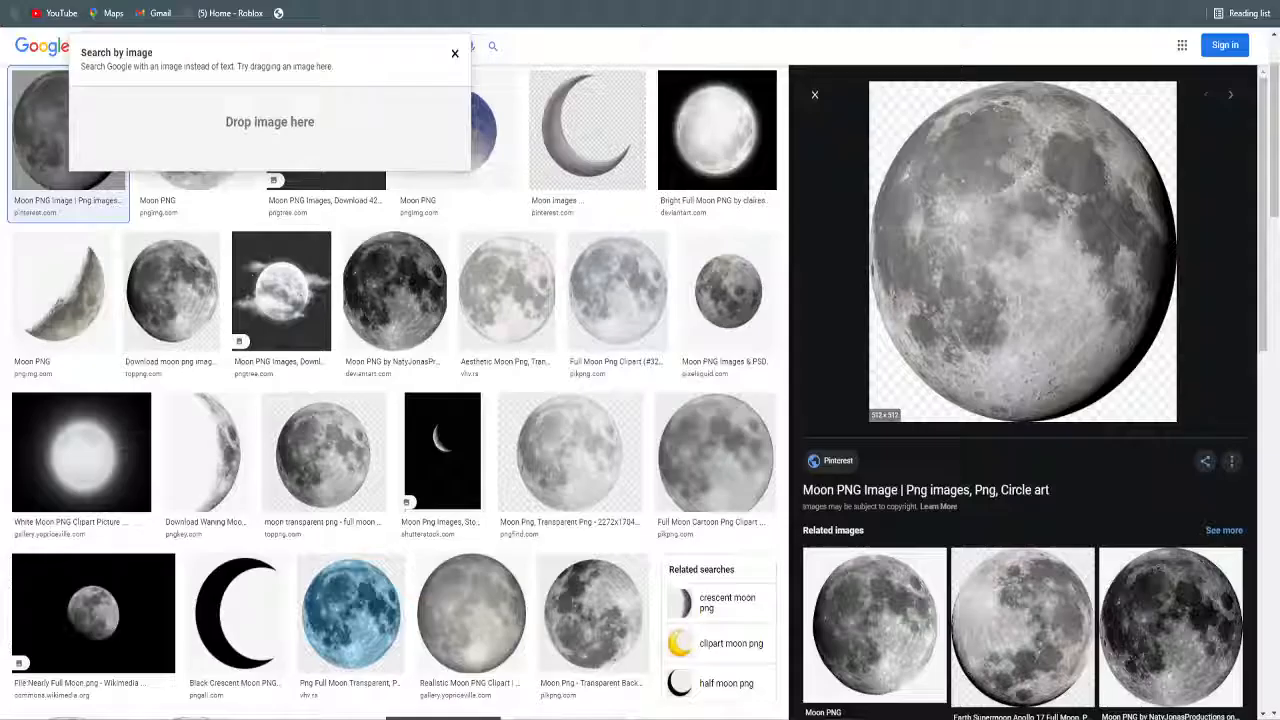
Save the previewed moon image as a PNG file and add the downloaded file to the Pixlr X thumbnail
right_click(1048, 262)
left_click(1090, 398)
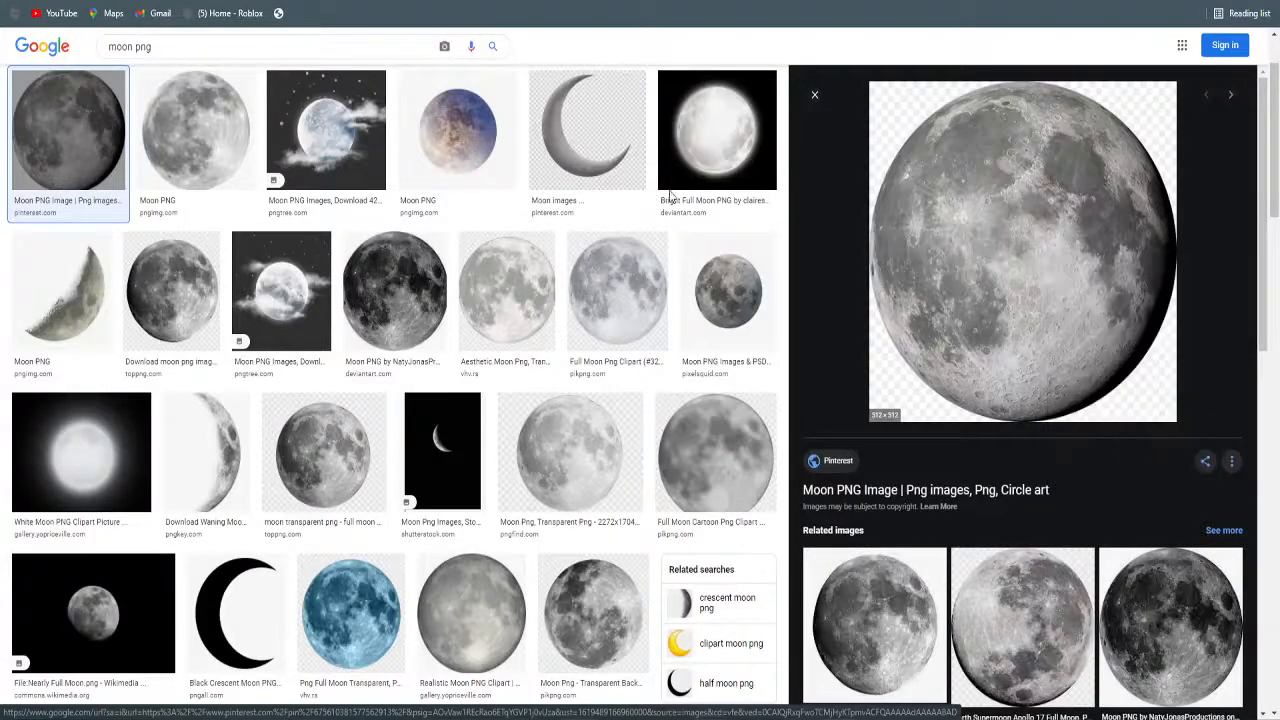
key("Return")
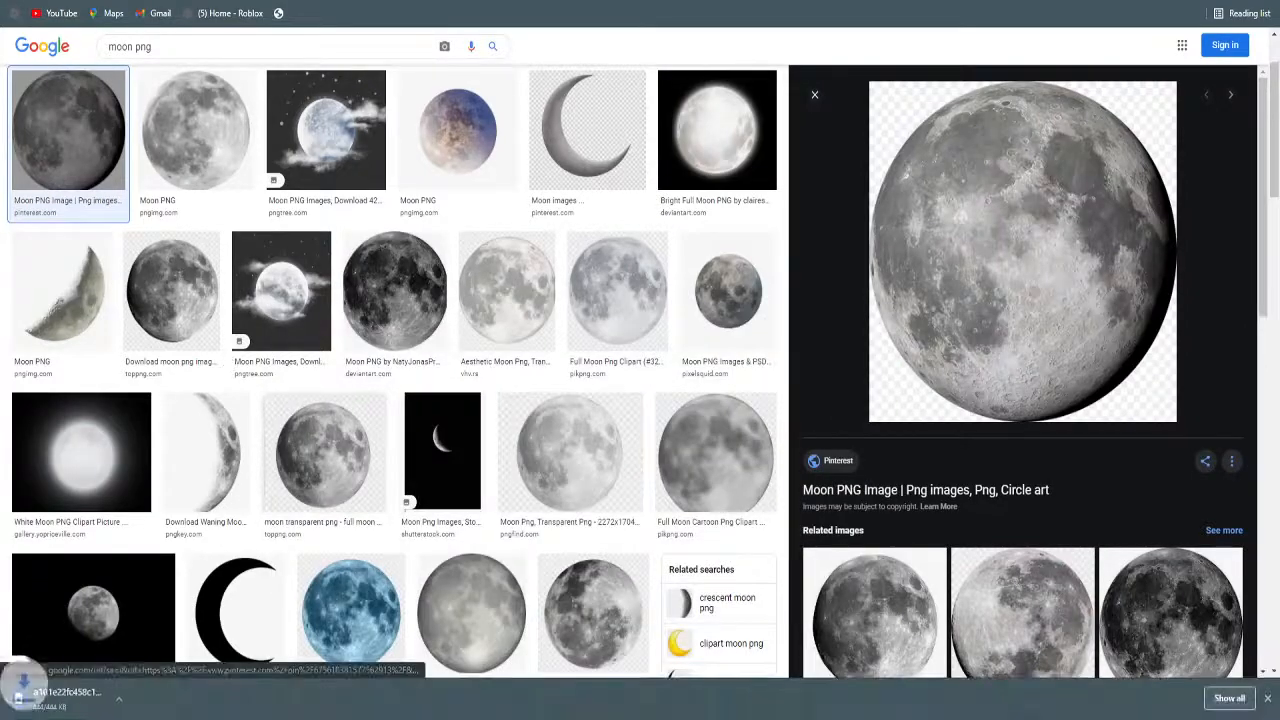
left_click(220, 3)
left_click_drag(77, 700, 814, 395)
left_click(708, 390)
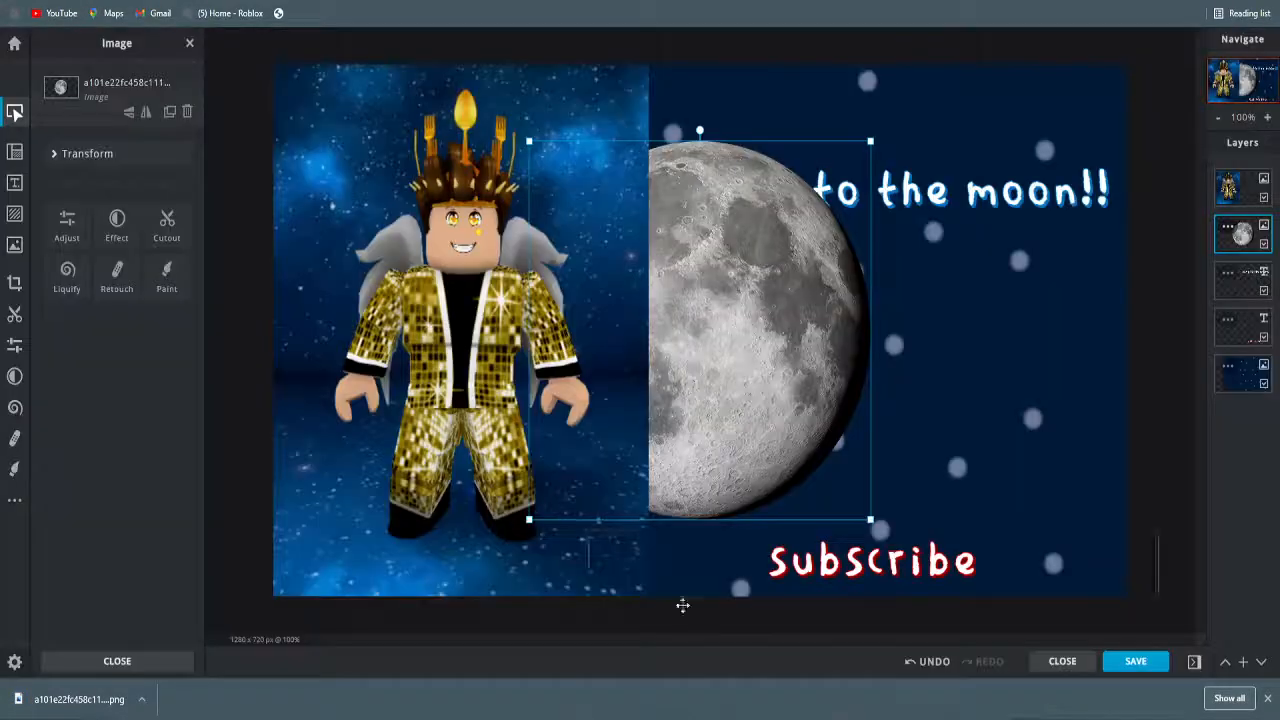
Scale the moon image down slightly and place it over the upper-right corner of the dark blue area
left_click_drag(758, 355, 953, 252)
left_click_drag(735, 187, 756, 286)
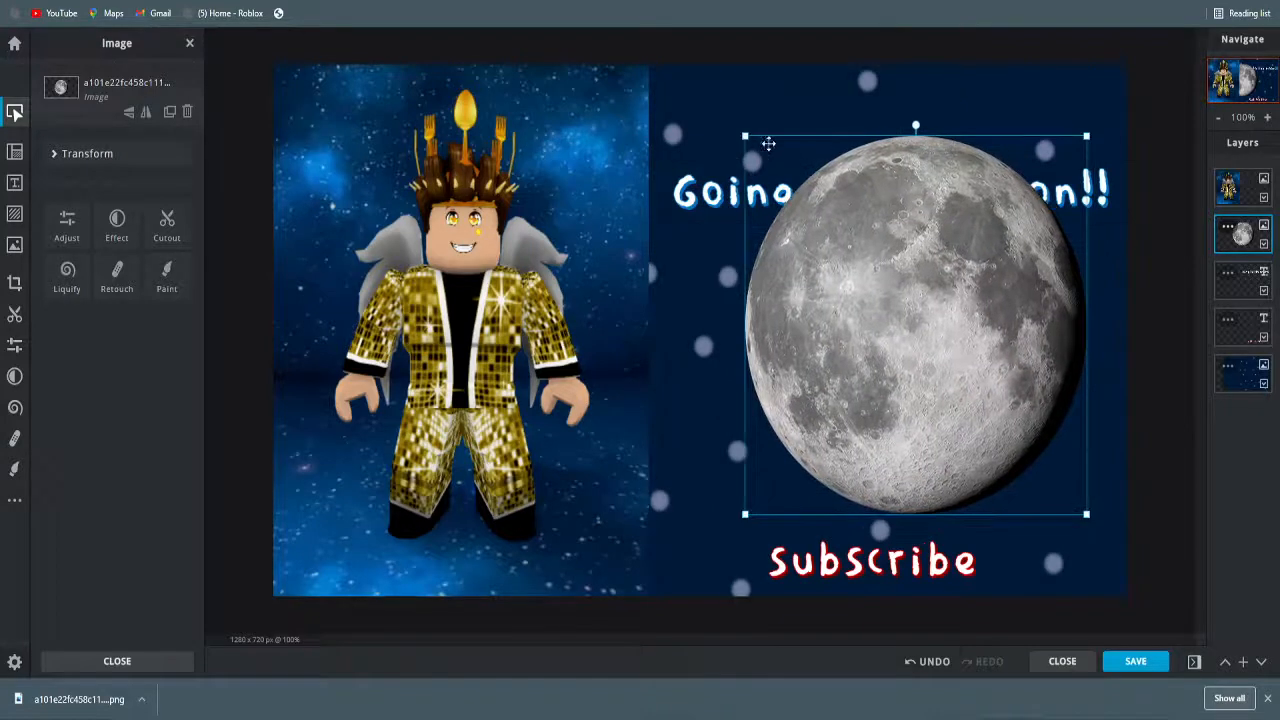
left_click_drag(748, 136, 940, 349)
left_click_drag(957, 424, 795, 276)
left_click_drag(771, 200, 619, 130)
left_click_drag(777, 273, 1033, 267)
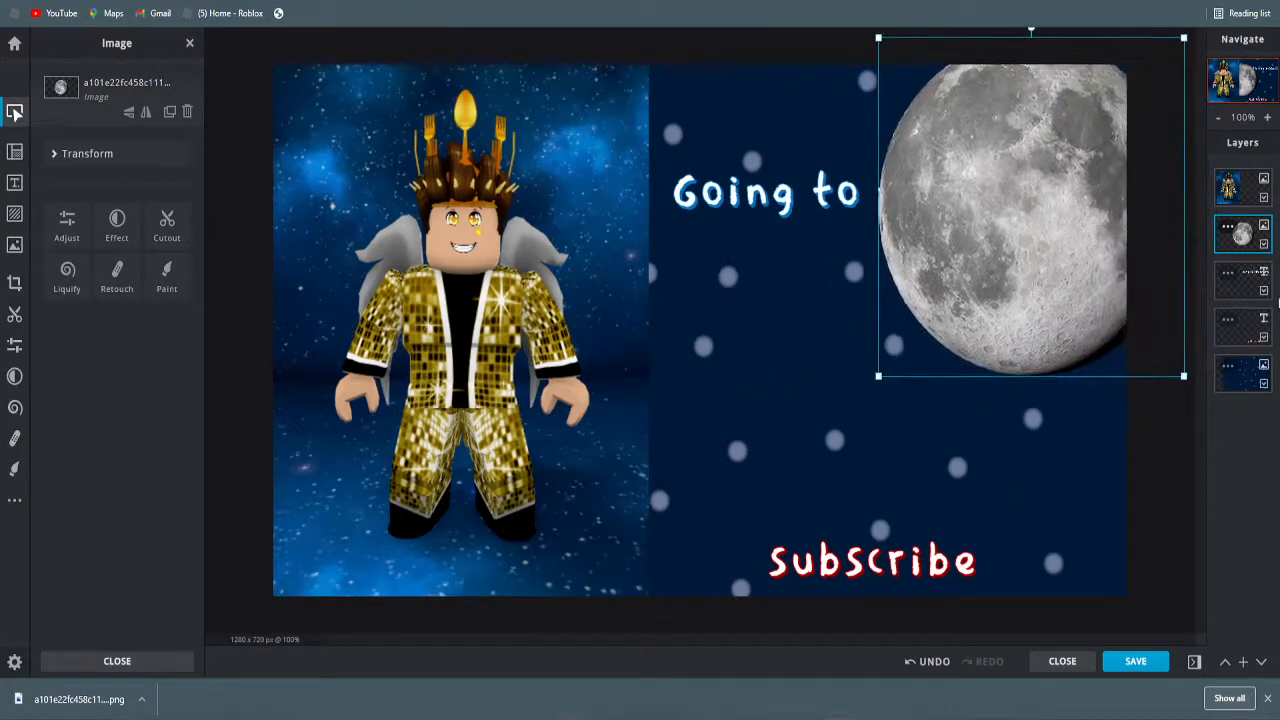
Move the moon layer below both text layers and shift the "Going to the moon!!" text slightly left and down
left_click_drag(1238, 248, 1239, 338)
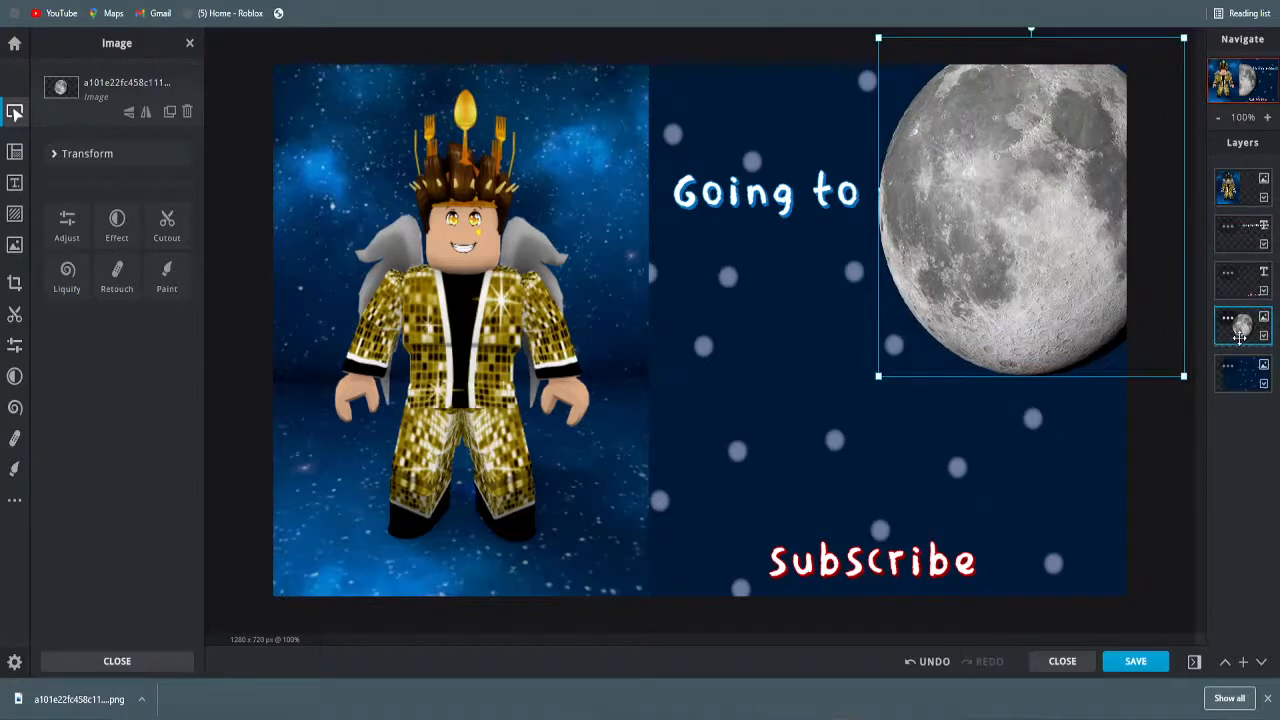
left_click(1011, 411)
left_click_drag(822, 192, 812, 201)
Shrink the moon further and reposition it in the upper-right corner behind the "Going to the moon!!" text
left_click(960, 301)
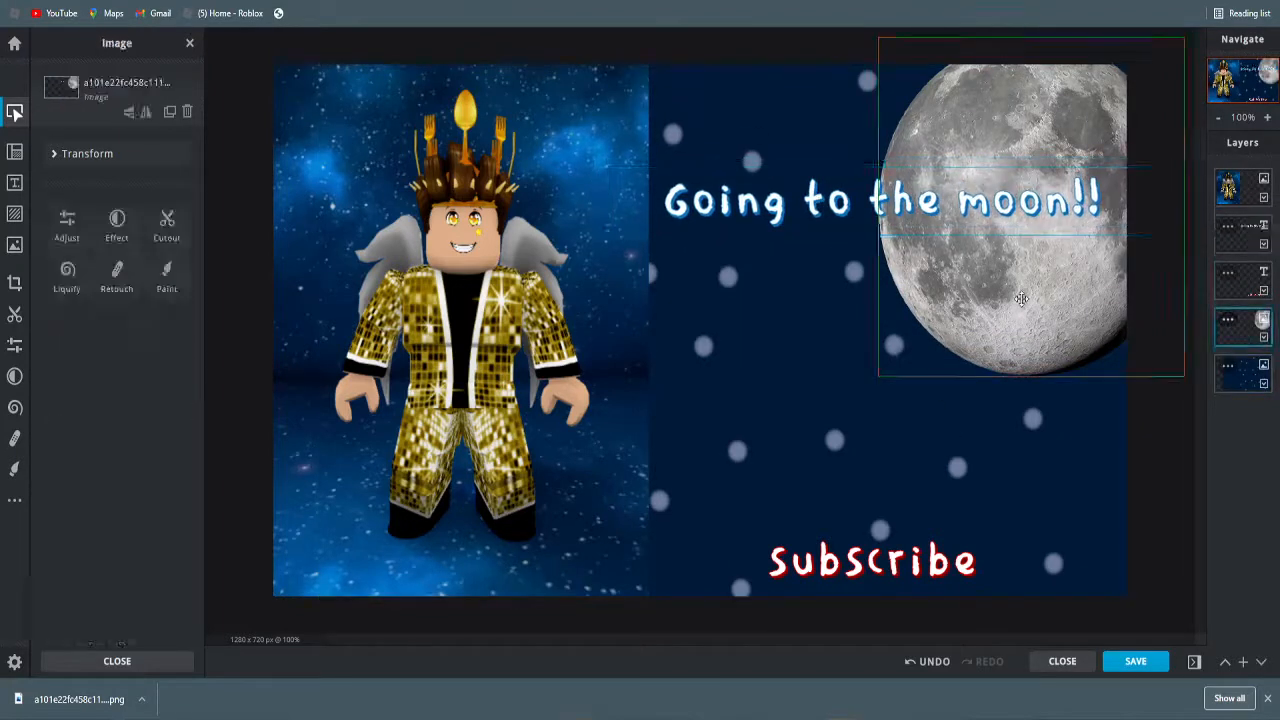
left_click_drag(960, 301, 968, 290)
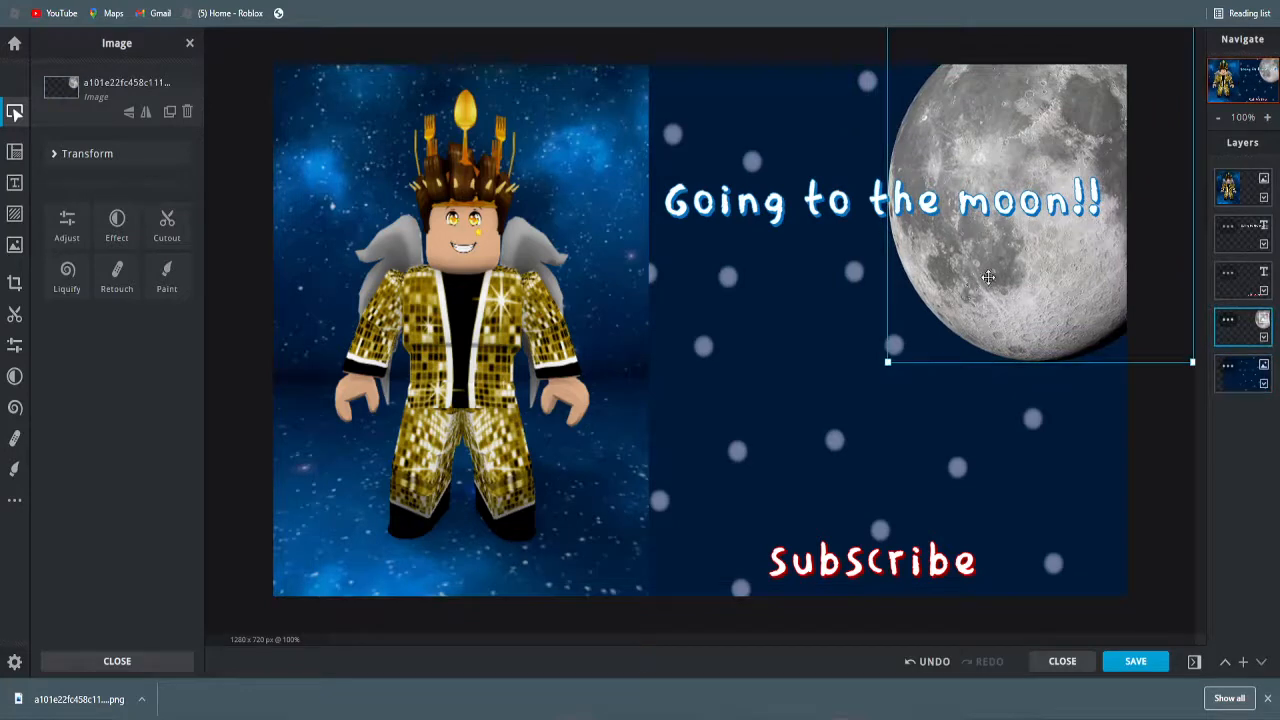
left_click_drag(1192, 362, 1148, 311)
mouse_move(1060, 240)
left_mouse_down()
mouse_move(1081, 240)
mouse_move(1053, 255)
mouse_move(1074, 256)
left_mouse_up()
left_click(1149, 472)
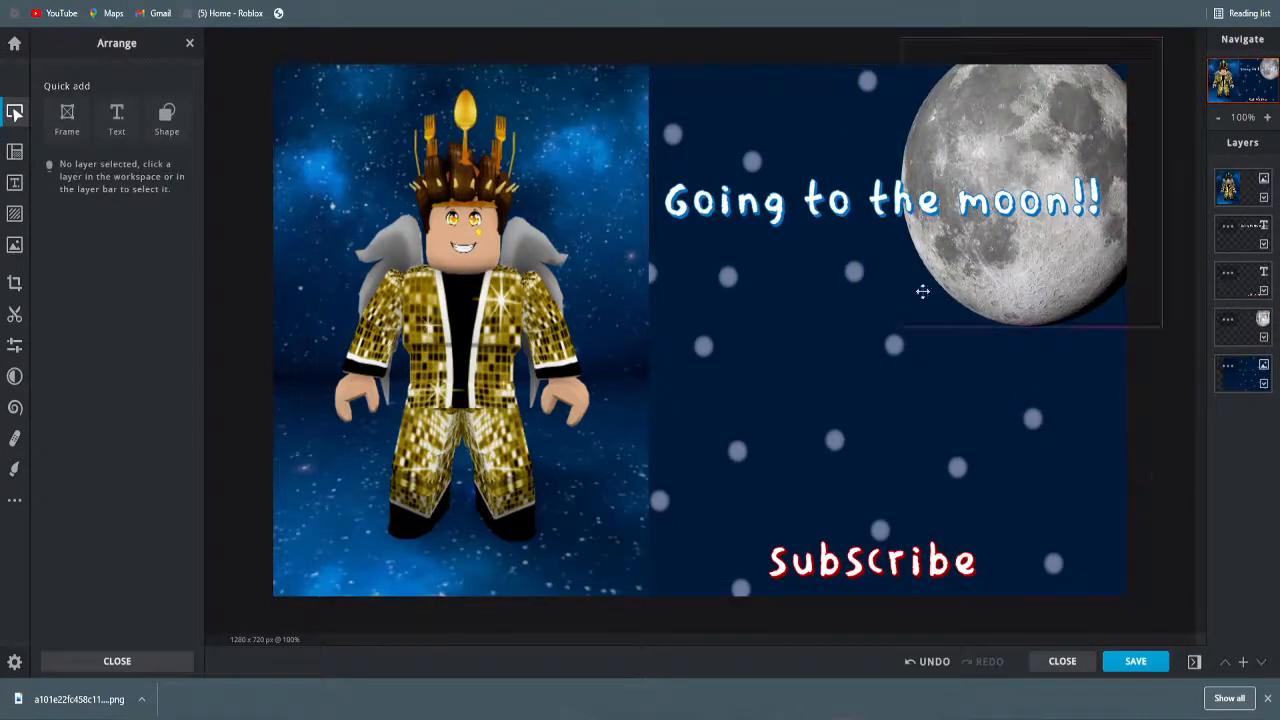
Switch back to Google Images and search for "shocked emoji png"
left_click(178, 2)
triple_click(177, 46)
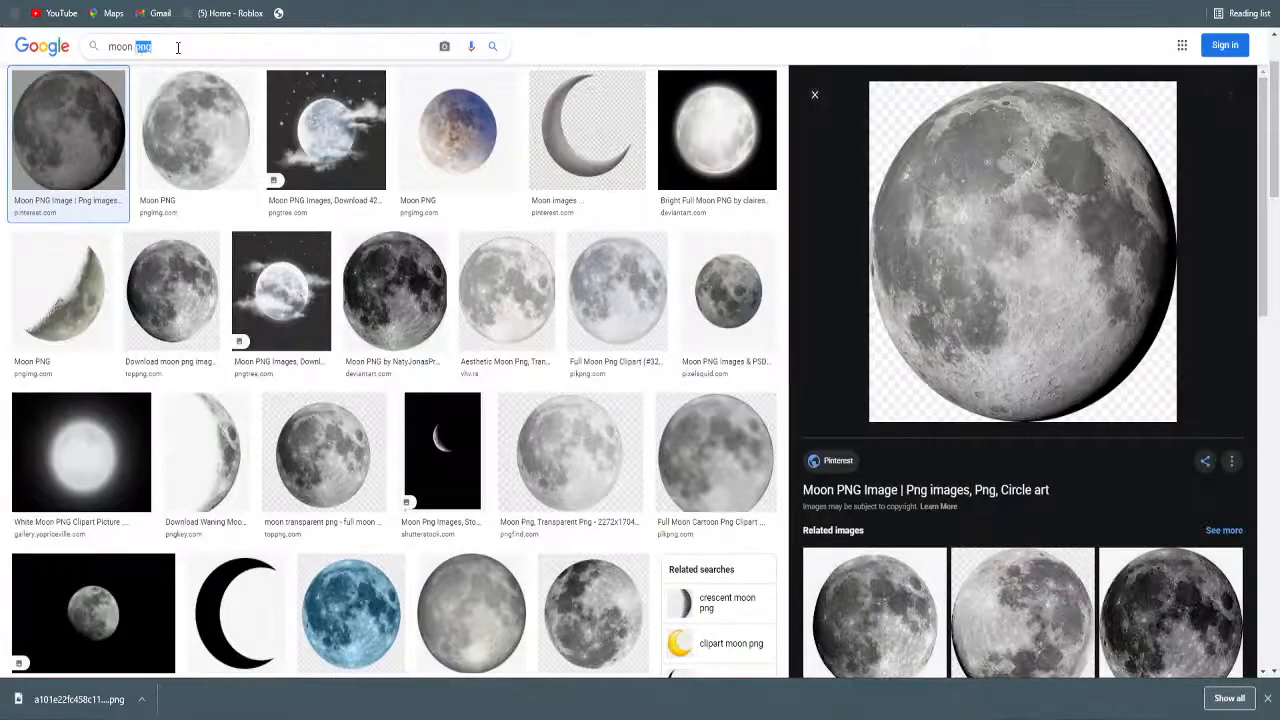
type("shocked em")
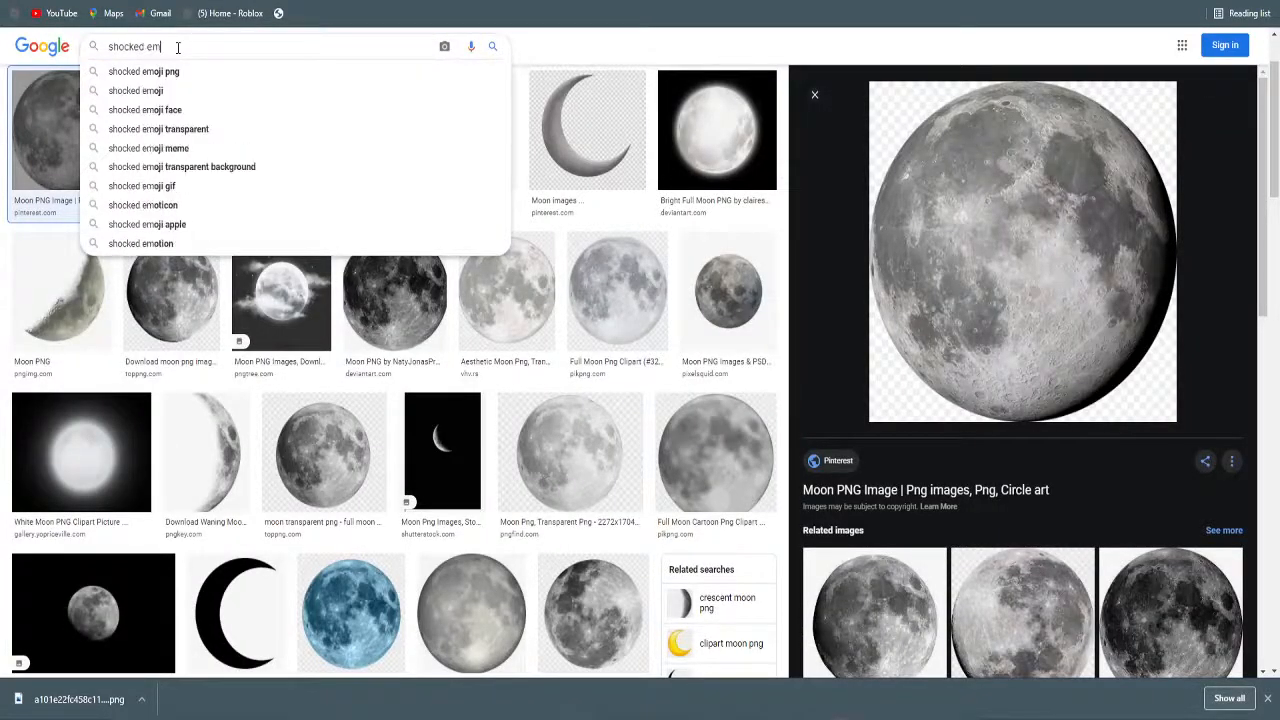
type("oji pn")
key("Return")
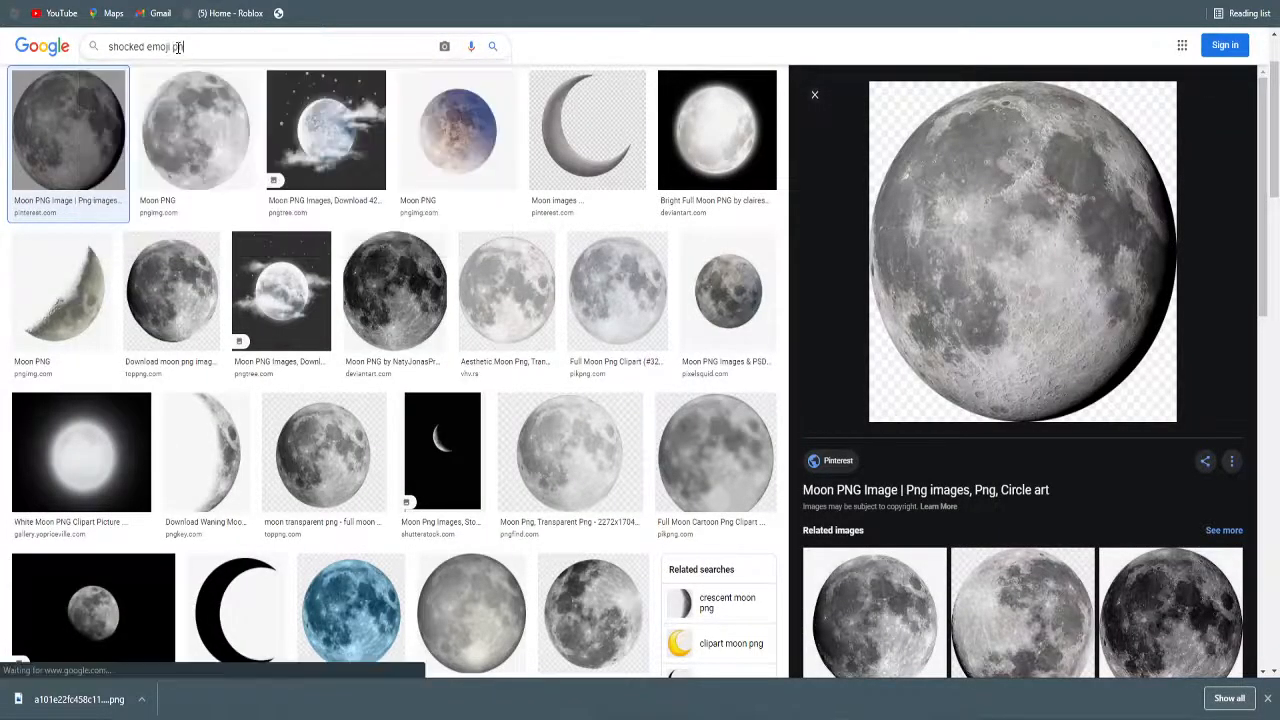
type("g")
key("Return")
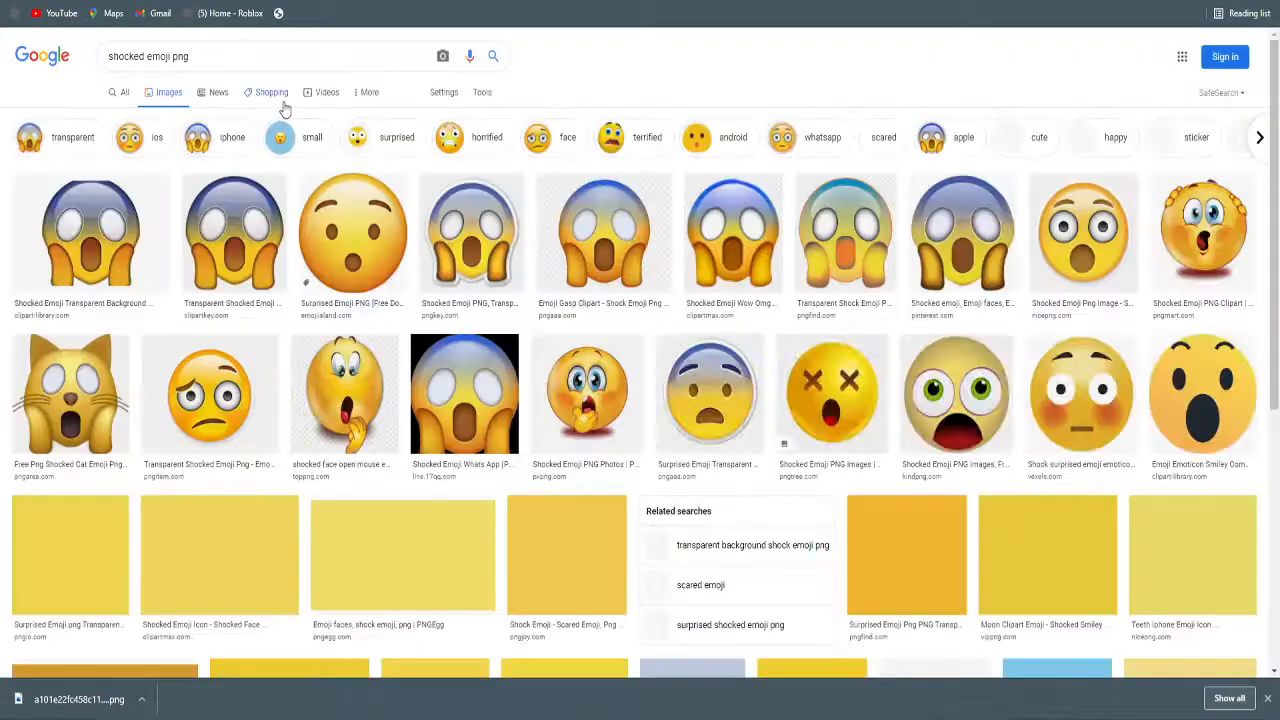
Open the "Emoji Gasp Clipart" result from pngaaa.com and save its image to the computer
left_click(610, 218)
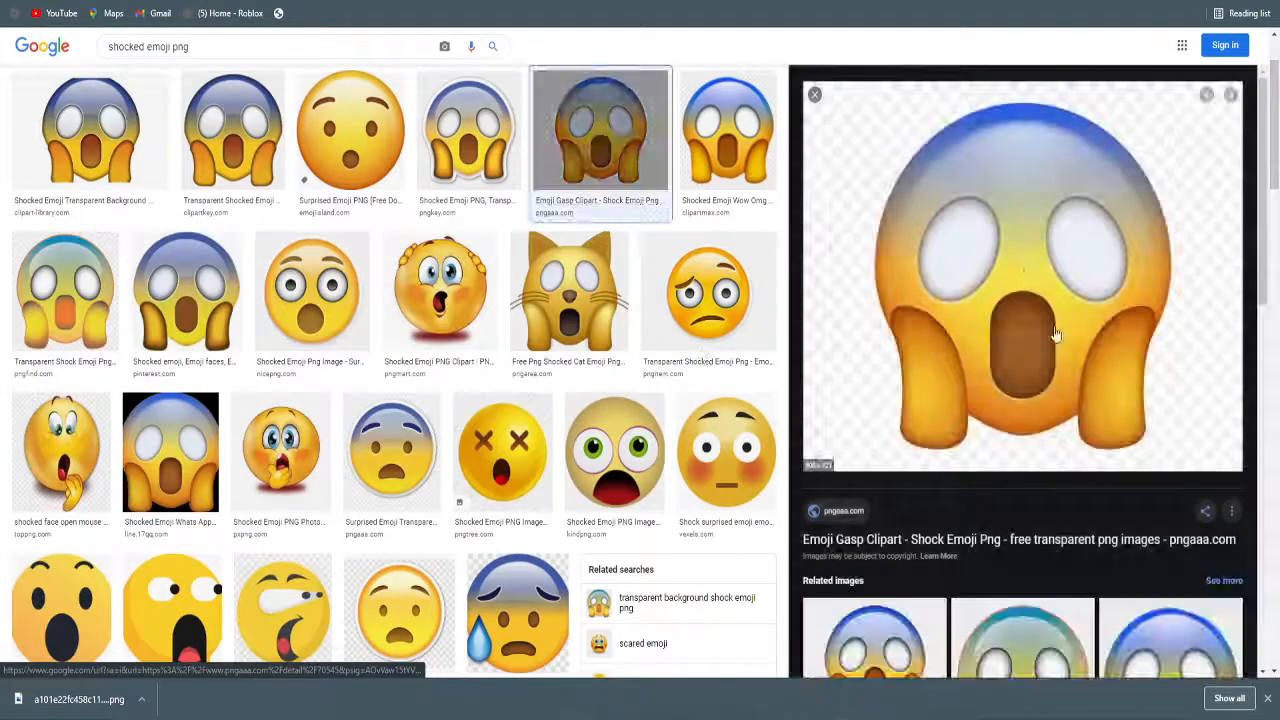
right_click(917, 285)
left_click(983, 441)
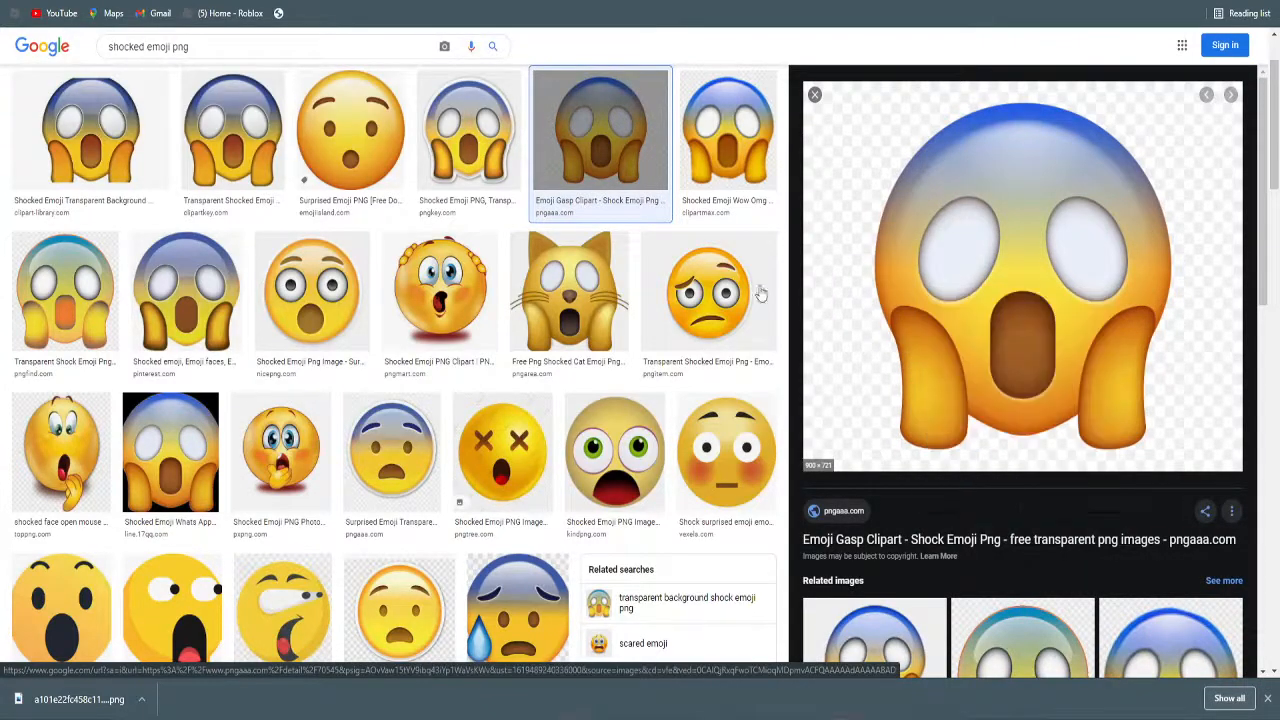
right_click(1012, 270)
left_click(1046, 412)
key("Return")
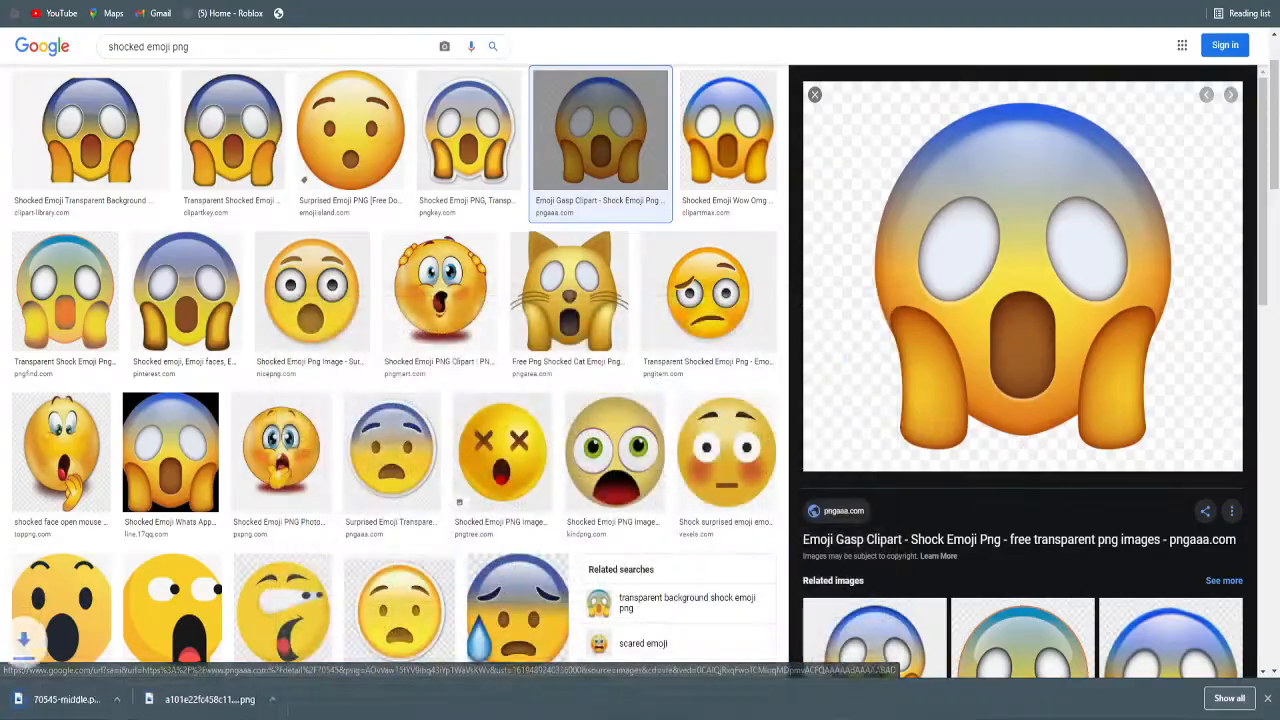
Switch back to Pixlr X and add the downloaded 70545-middle.png to the current document as a new layer, centred over the canvas
key("ctrl+Tab")
left_click_drag(128, 706, 352, 536)
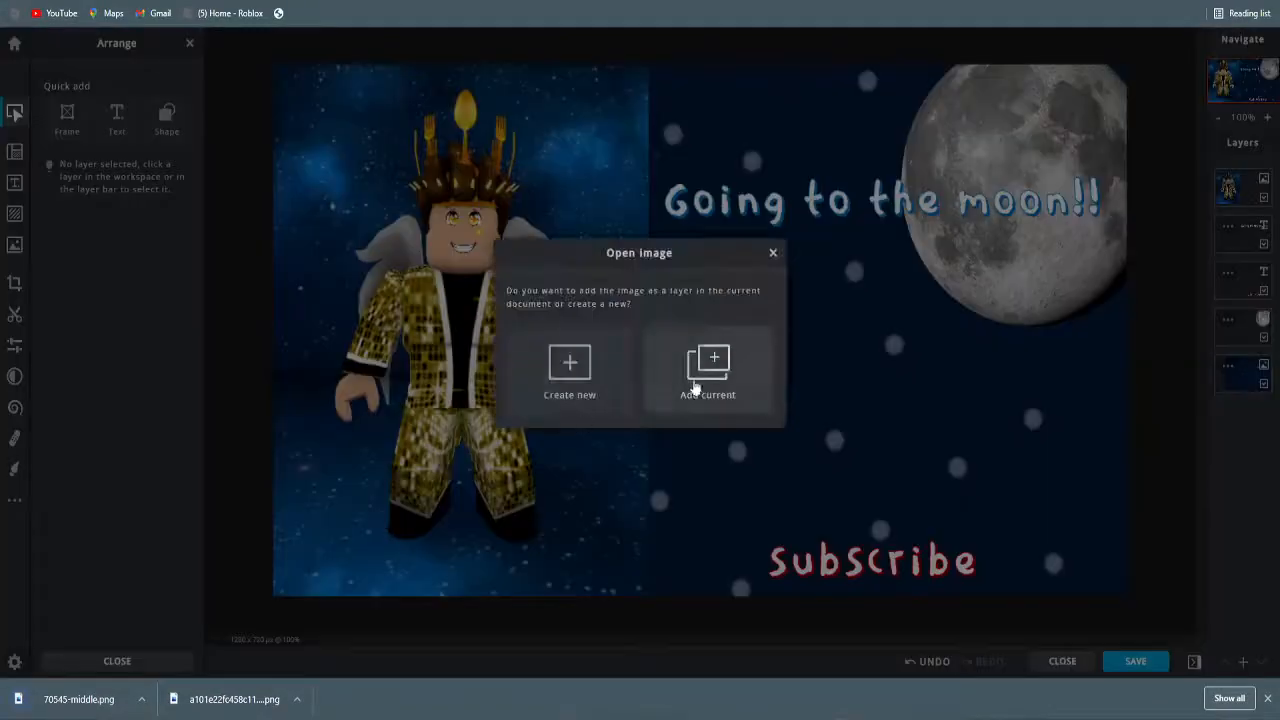
left_click(697, 387)
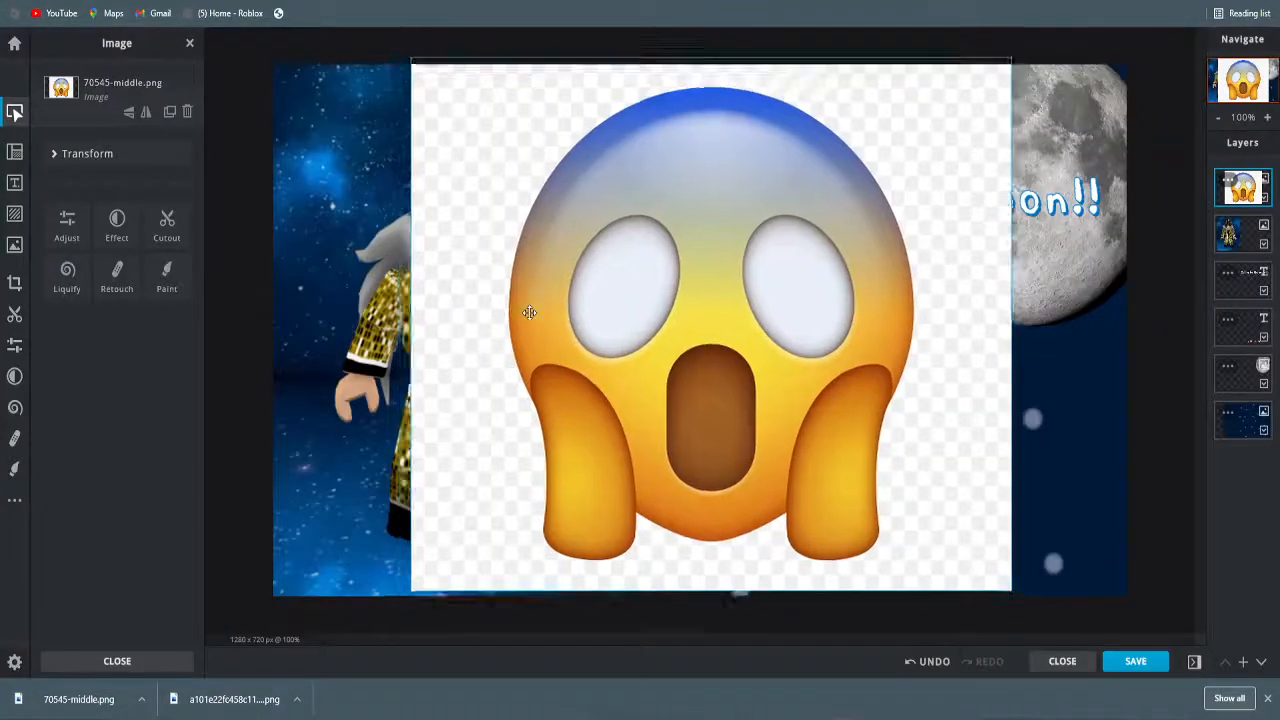
left_click_drag(529, 312, 497, 249)
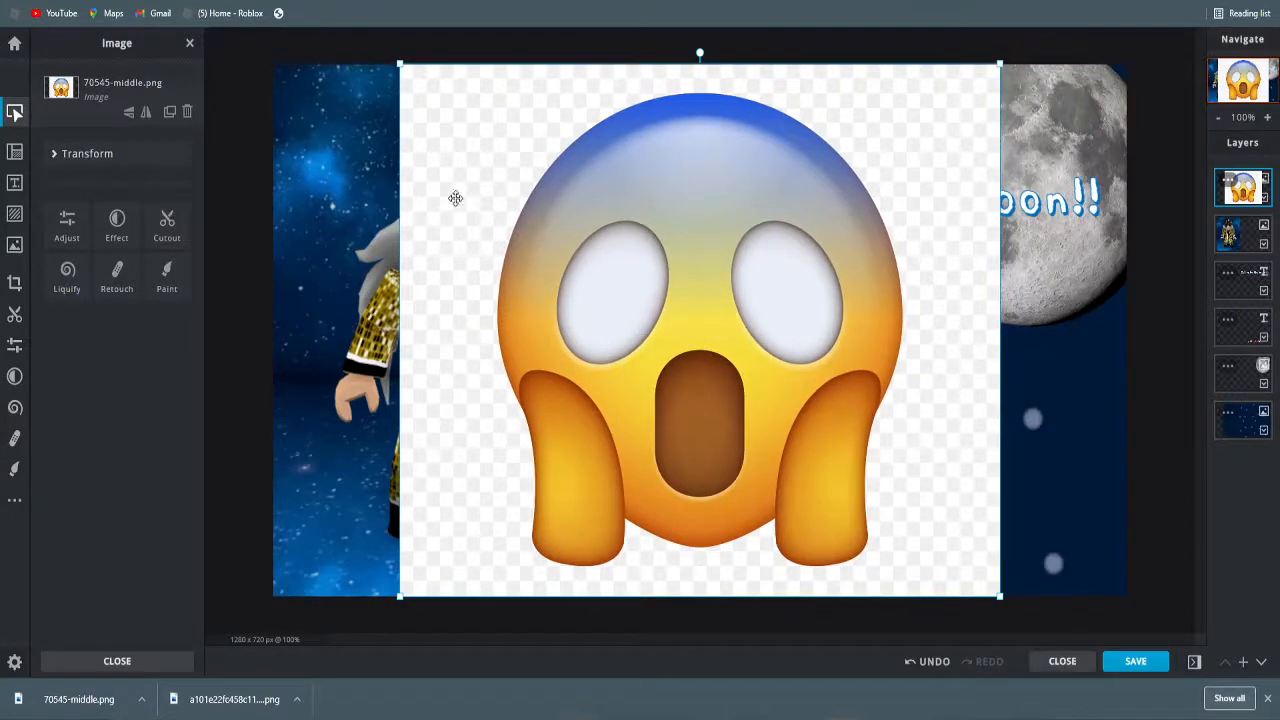
Remove the checkered background around the emoji with the magic wand cutout at tolerance 36 and dismiss the advertisement
left_click(14, 314)
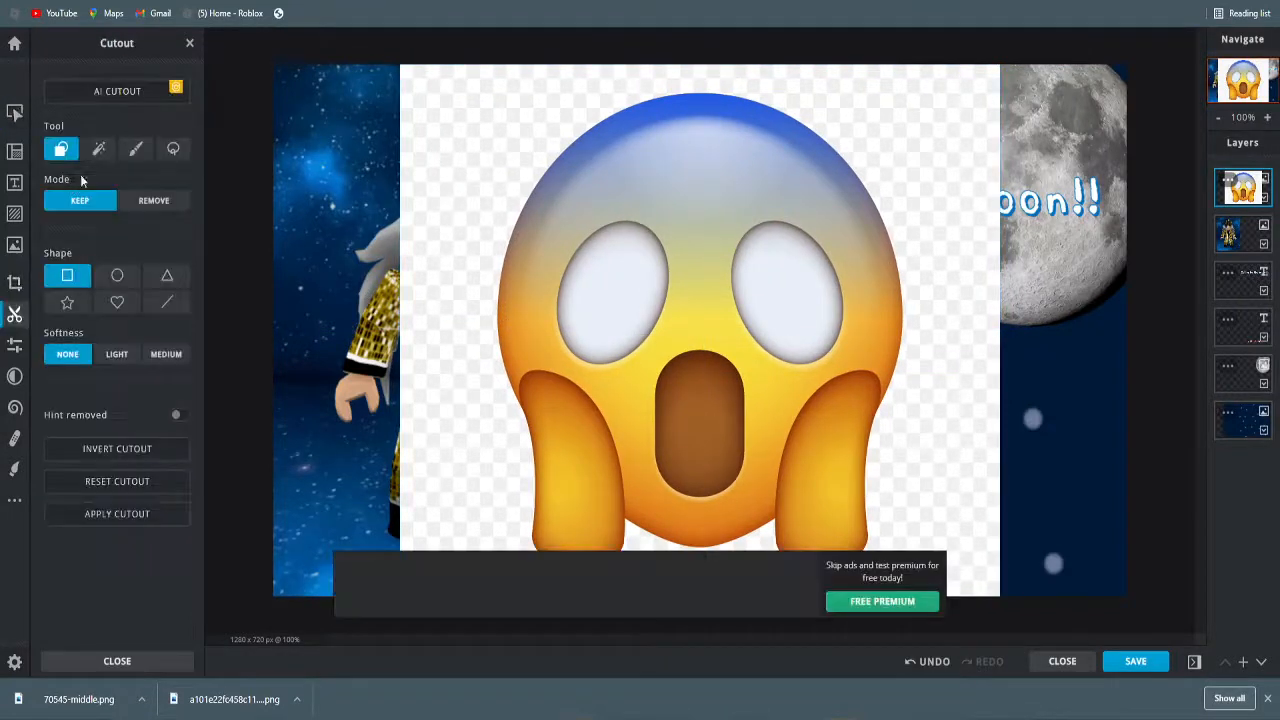
left_click(99, 150)
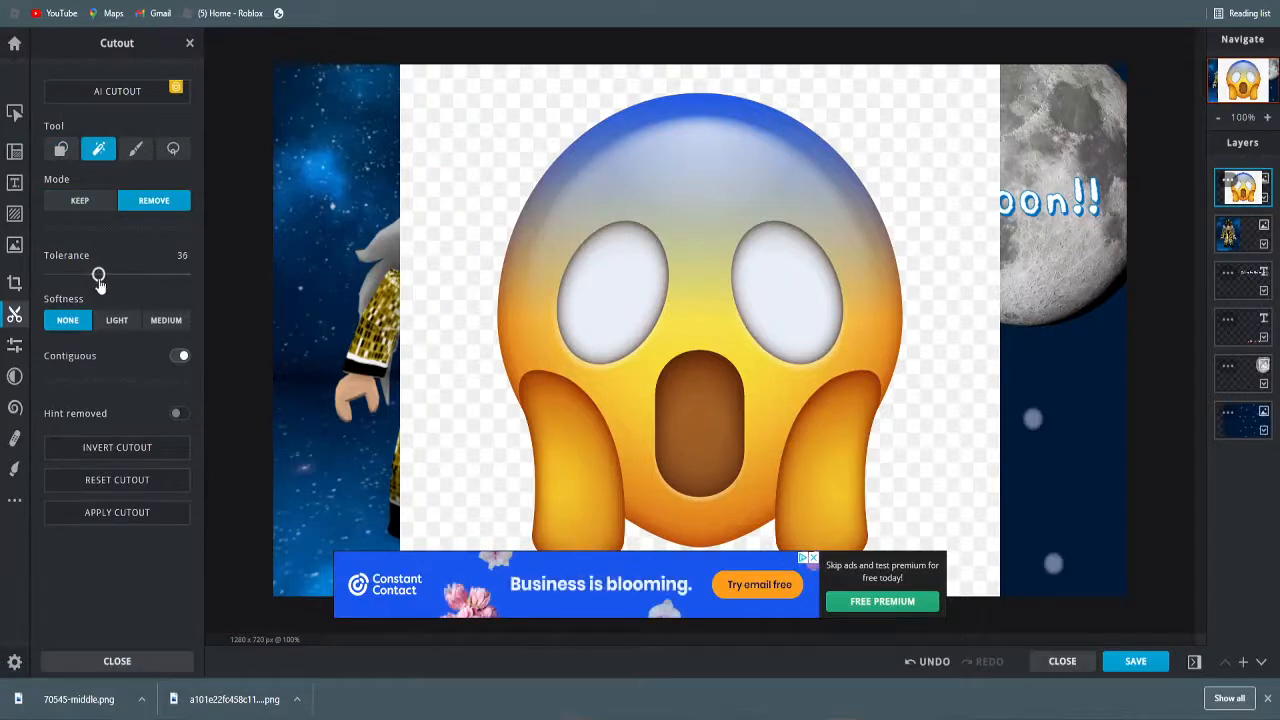
left_click_drag(93, 274, 98, 274)
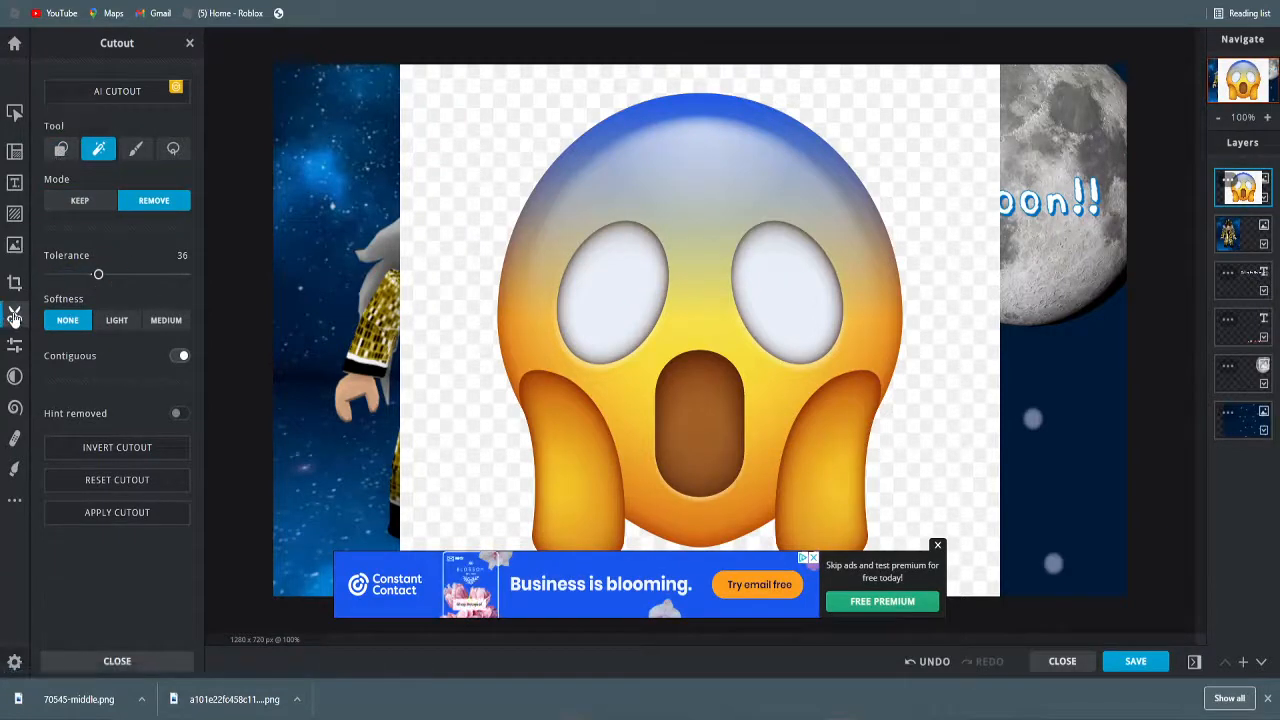
left_click(457, 221)
scroll(796, 405, "down", 3)
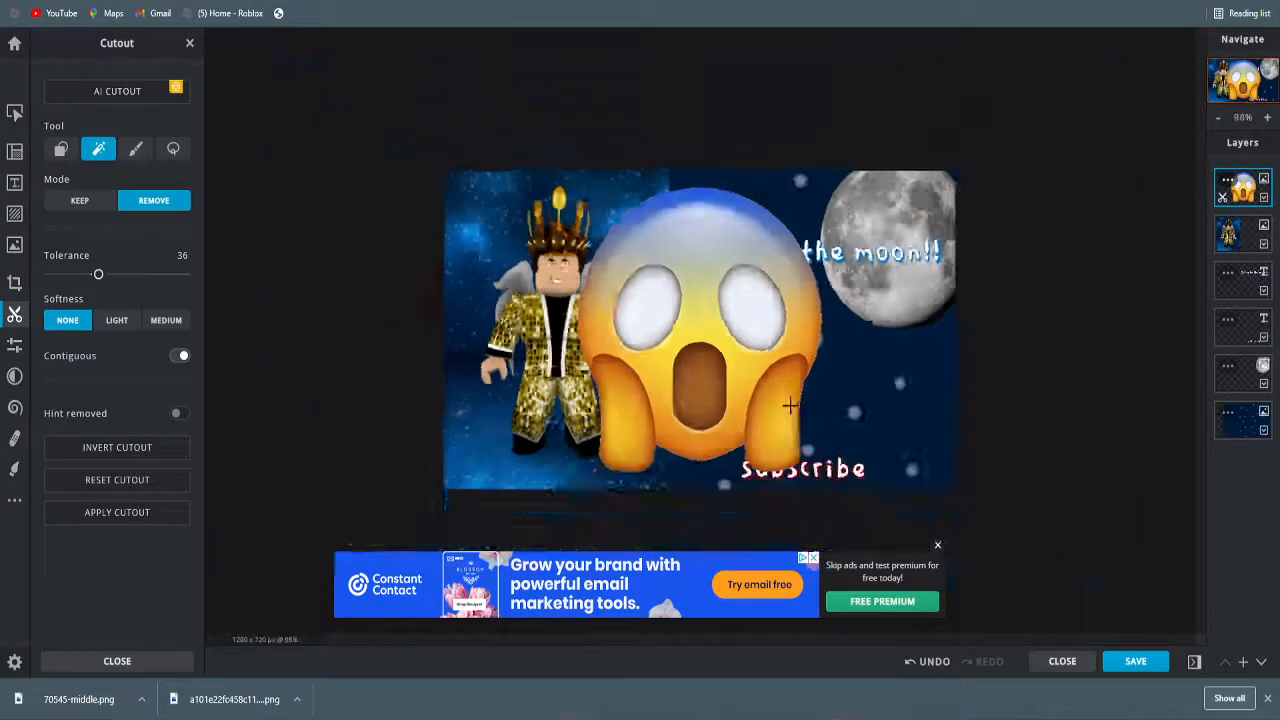
left_click(940, 548)
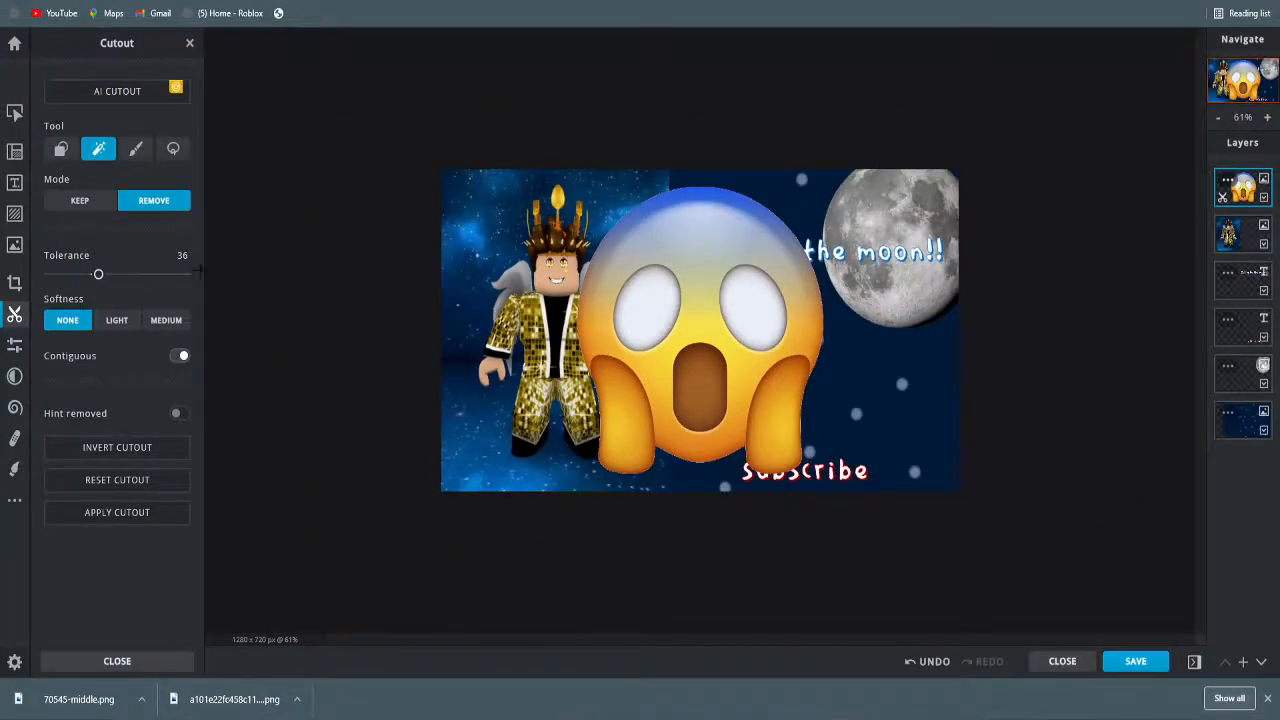
Select the emoji layer and scale it down to about half size in the lower part of the dark blue area
left_click(15, 113)
left_click(509, 168)
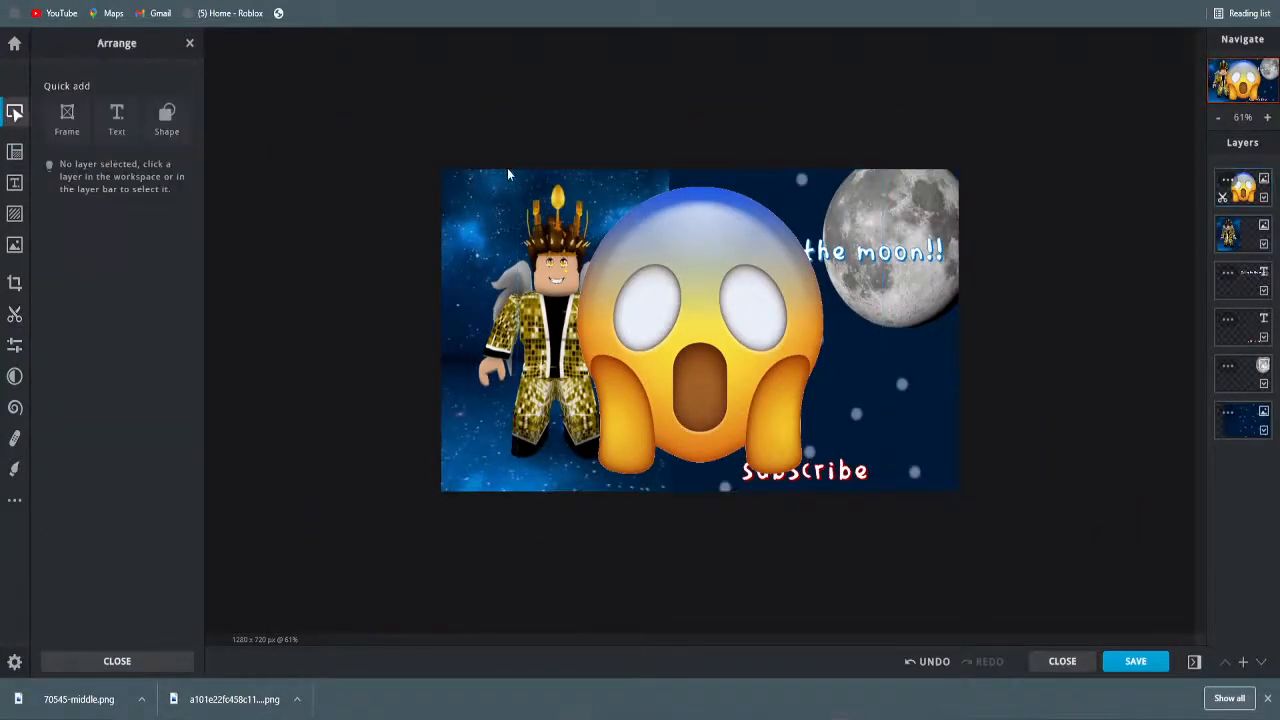
left_click(591, 250)
left_click_drag(517, 168, 665, 290)
scroll(640, 460, "up", 5)
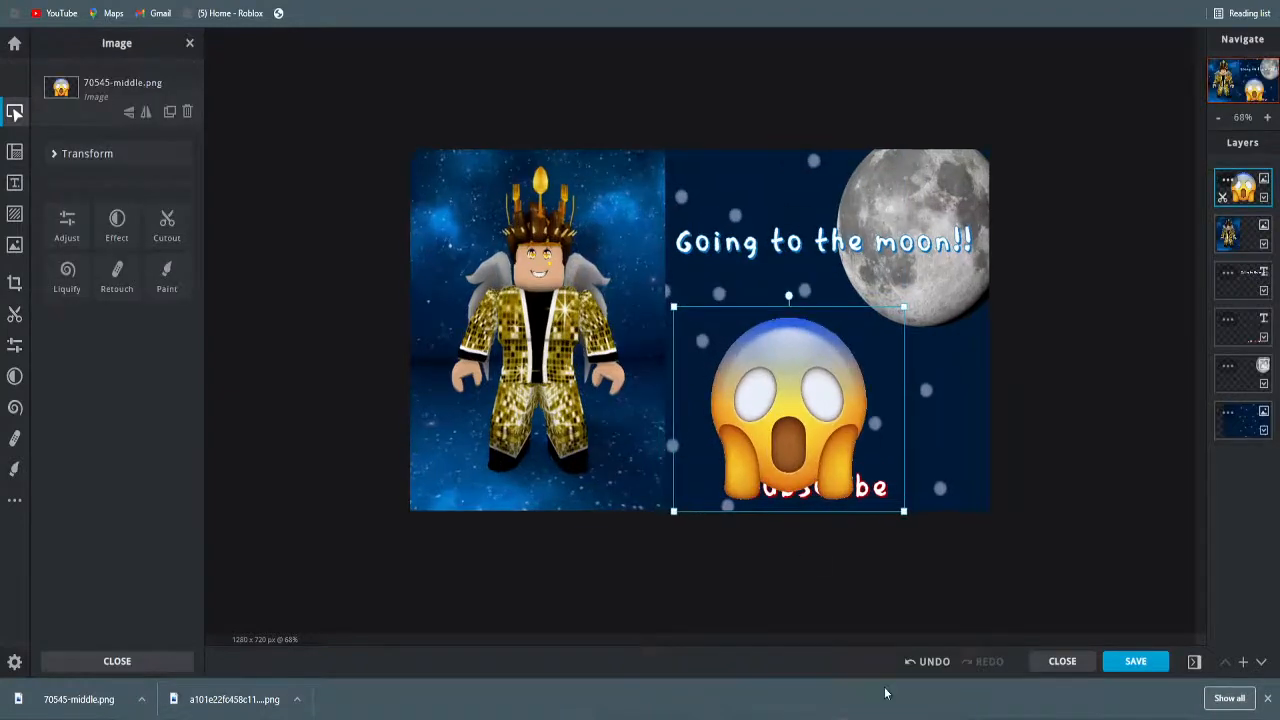
scroll(794, 557, "down", 4)
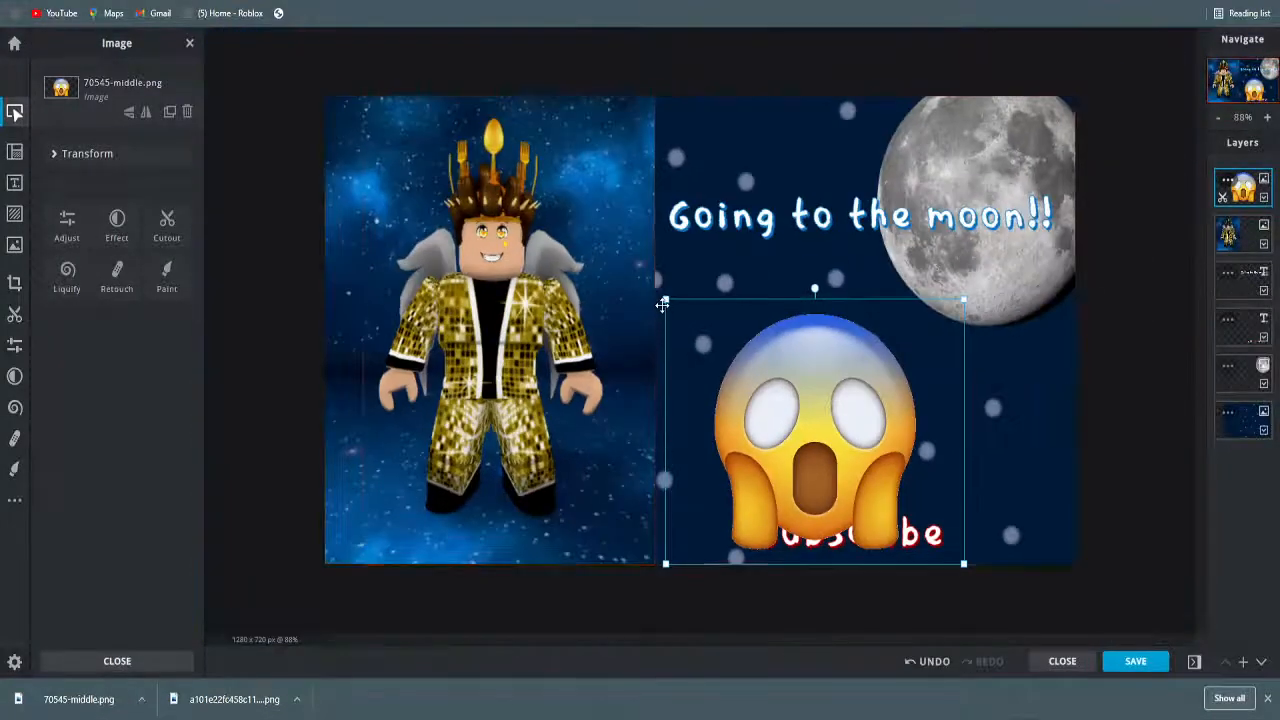
Shrink the emoji further, place it over the start of the "Going to the moon!!" text and tilt it slightly counterclockwise
left_click_drag(663, 304, 833, 448)
left_click(885, 553)
left_click_drag(877, 517, 716, 226)
left_click_drag(735, 152, 706, 157)
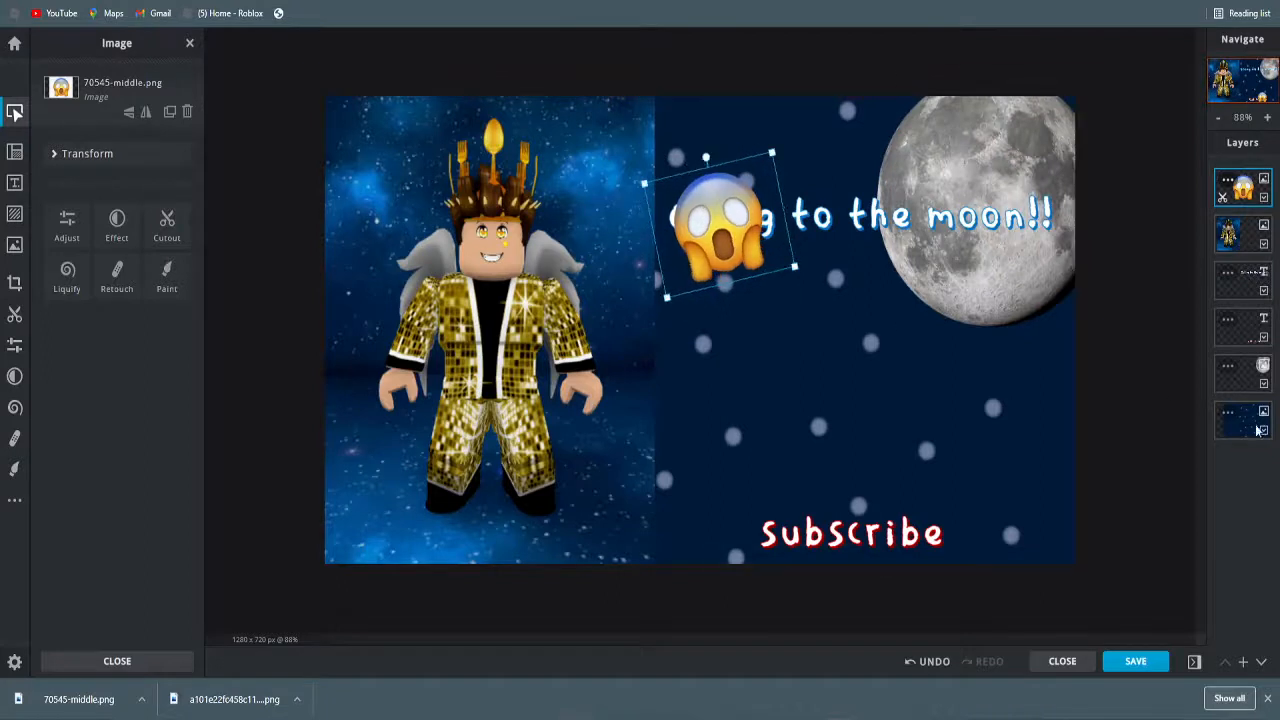